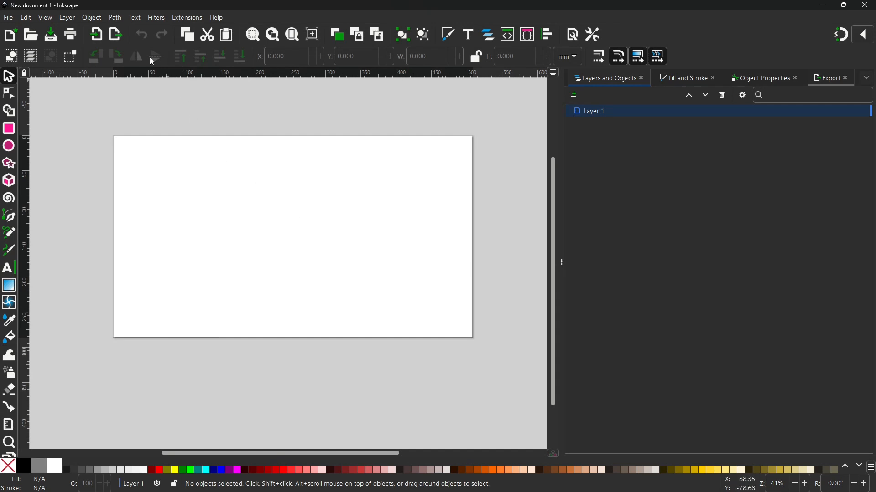
# Set the document's page size to 1280 px wide and 1280 px high.
pyautogui.click(9, 18)
pyautogui.click(52, 224)
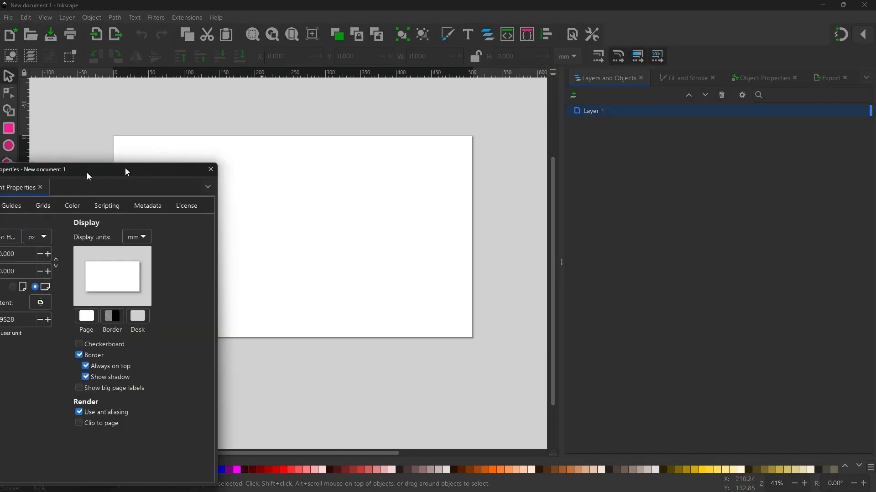
pyautogui.moveTo(274, 156); pyautogui.dragTo(230, 156)
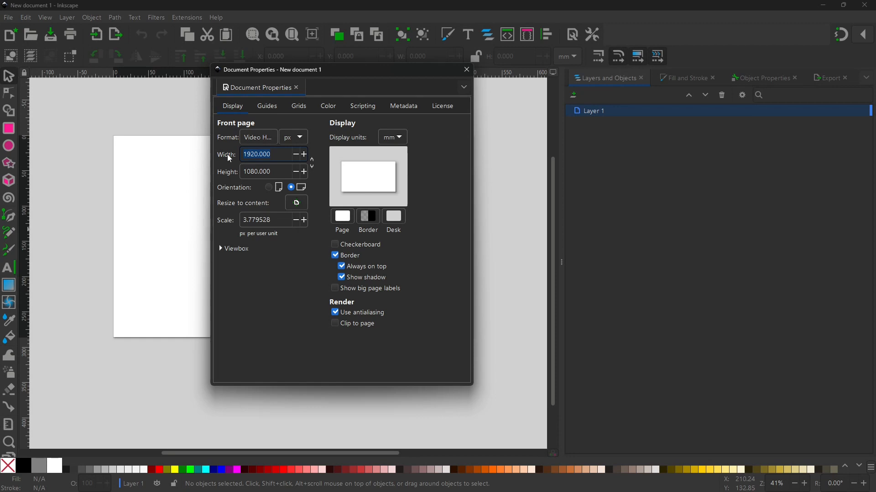
pyautogui.write('1280')
pyautogui.press('Tab')
pyautogui.write('1')
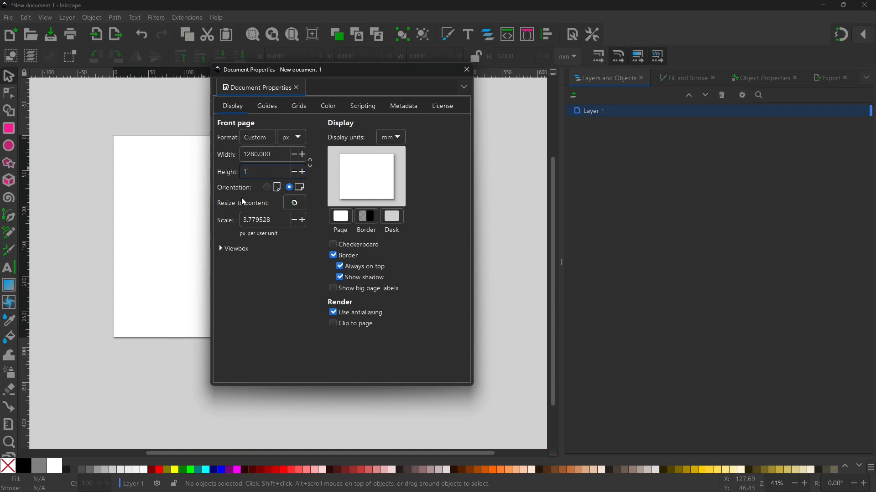
pyautogui.write('280')
pyautogui.click(276, 155)
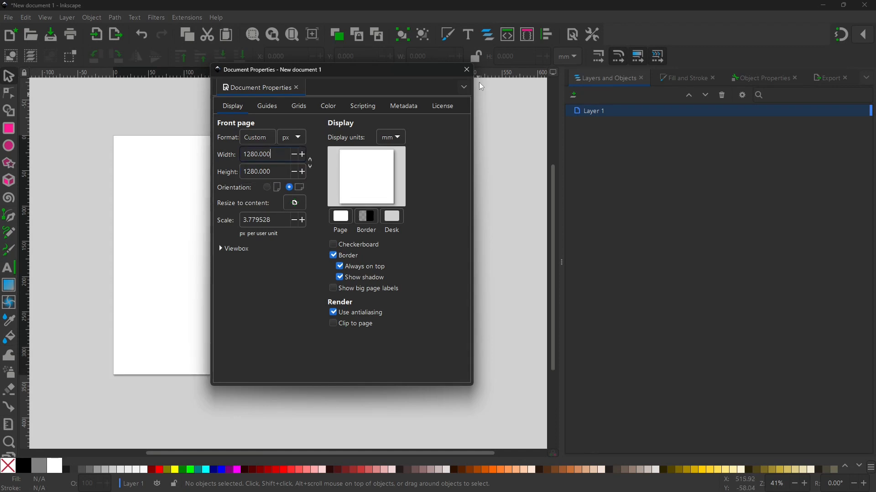
pyautogui.click(466, 69)
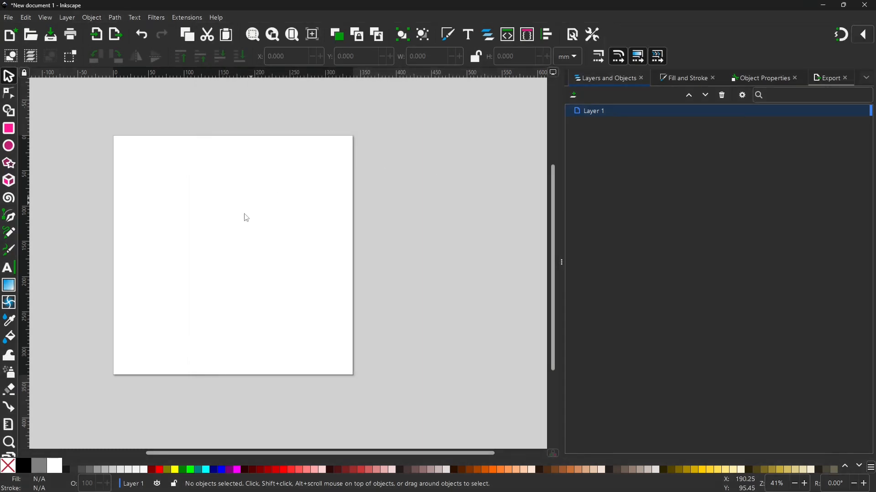
# Switch to the file explorer and import grass-2.png from the create grass svg folder into the Inkscape document.
pyautogui.click(295, 39)
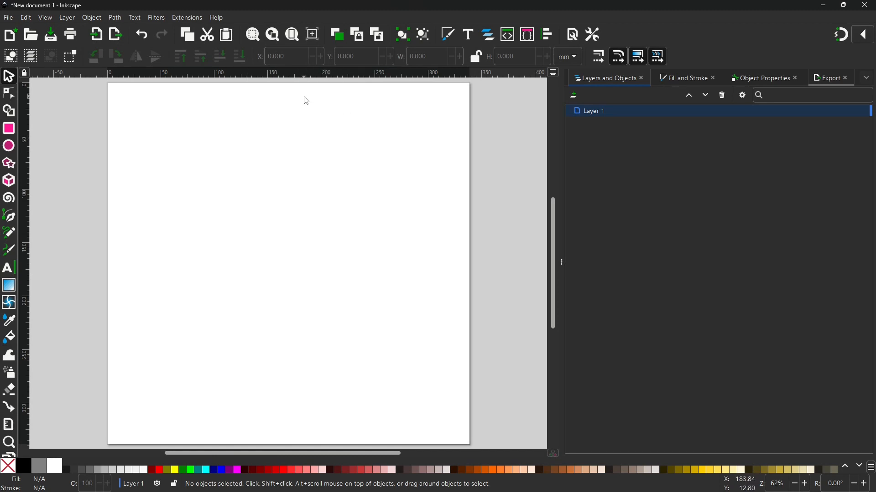
pyautogui.keyDown('ctrl'); pyautogui.scroll(-1, 307, 100); pyautogui.keyUp('ctrl')
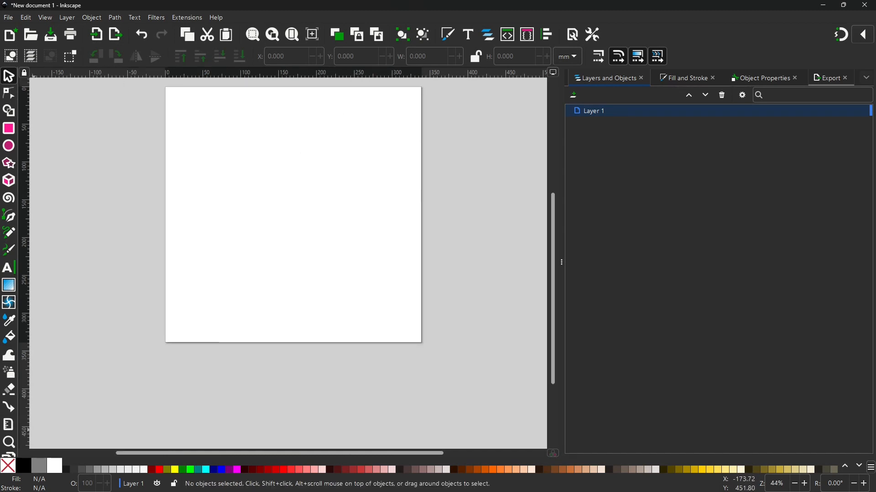
pyautogui.hotkey('alt', 'Tab')
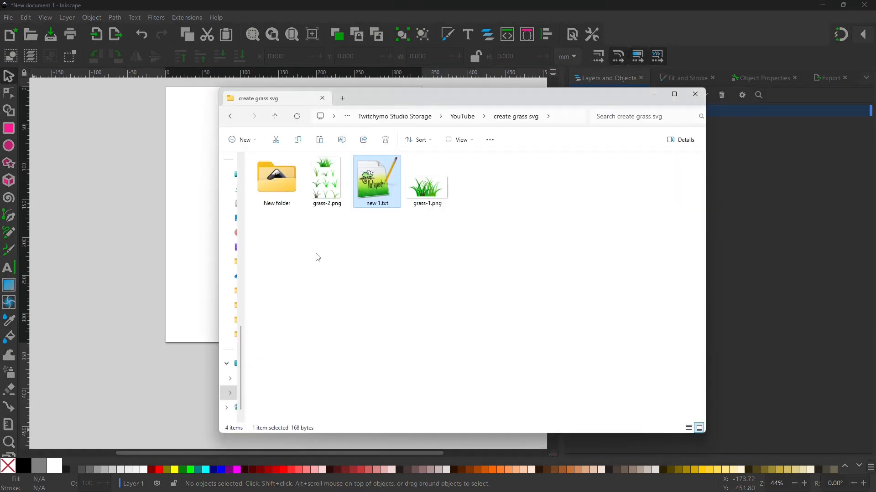
pyautogui.moveTo(334, 178); pyautogui.dragTo(99, 188)
pyautogui.click(174, 161)
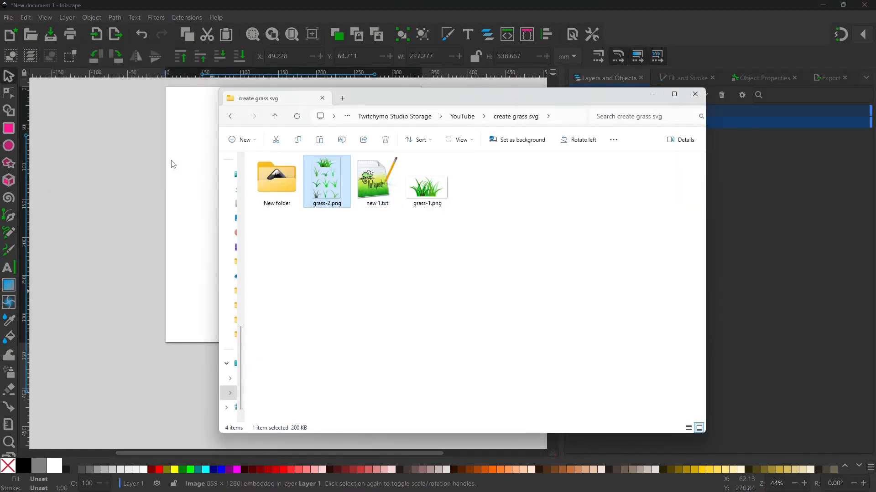
pyautogui.click(594, 18)
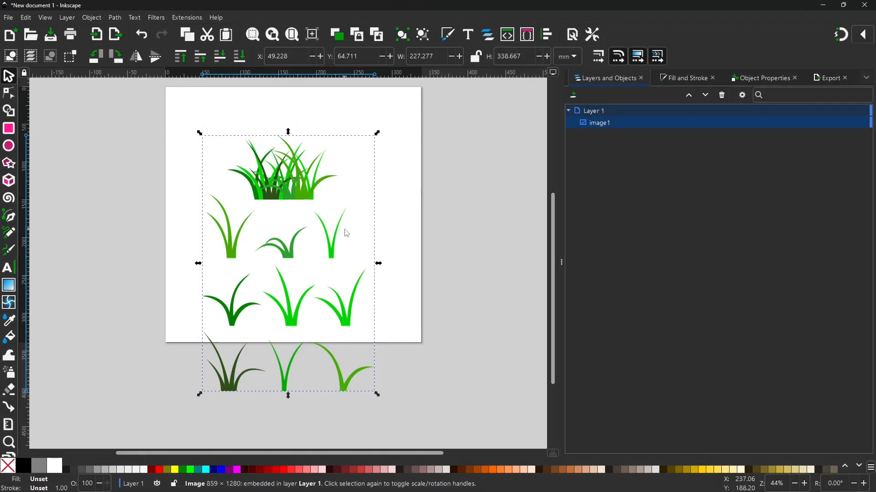
# Shrink the grass reference image to about 150 × 277 mm and place it just outside the page's left edge.
pyautogui.moveTo(345, 230); pyautogui.dragTo(298, 238)
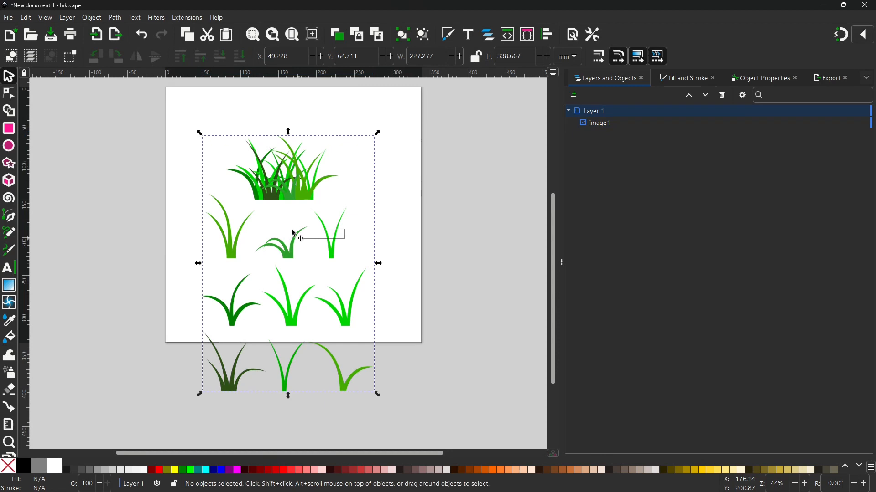
pyautogui.click(290, 197)
pyautogui.moveTo(289, 197); pyautogui.dragTo(144, 164)
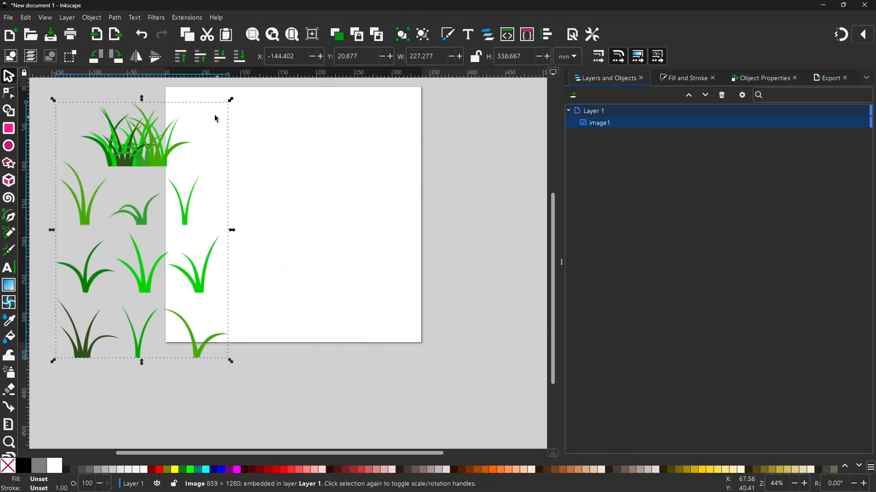
pyautogui.moveTo(230, 99); pyautogui.dragTo(171, 145)
pyautogui.moveTo(119, 186); pyautogui.dragTo(109, 153)
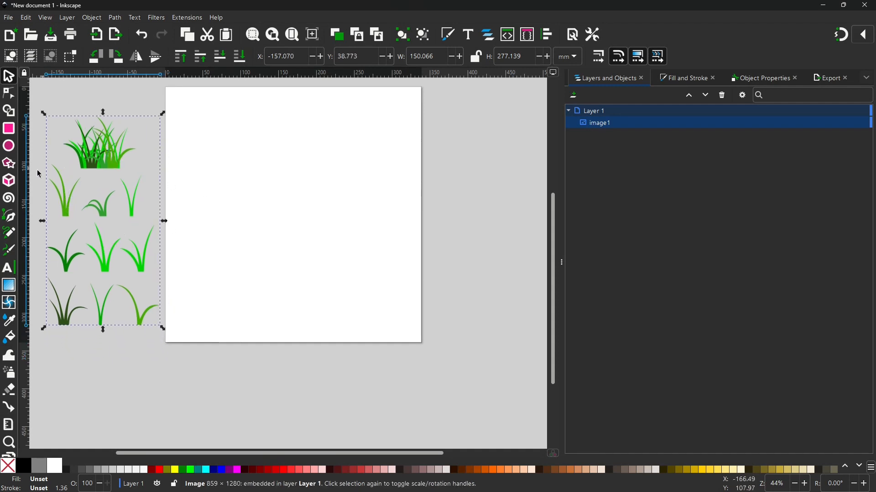
# Sample a mid green from the reference grass as fill and draw a rectangle about 83 × 140 mm on the page.
pyautogui.click(11, 131)
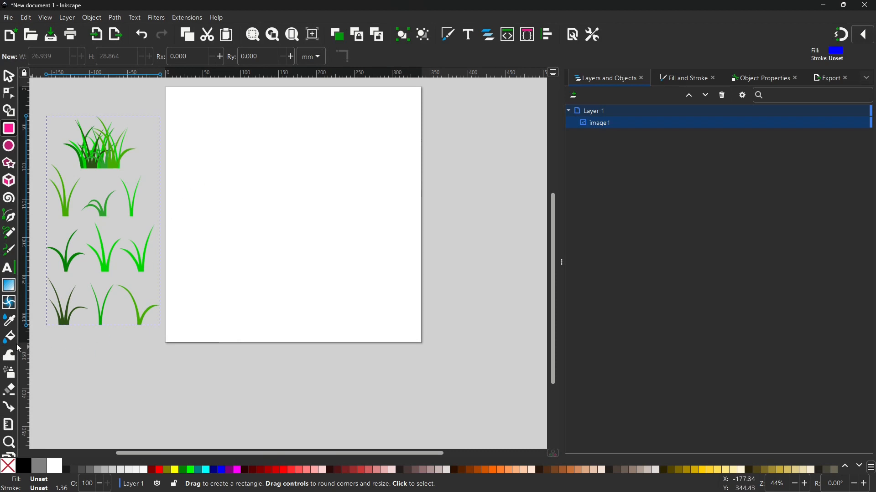
pyautogui.click(11, 324)
pyautogui.click(64, 240)
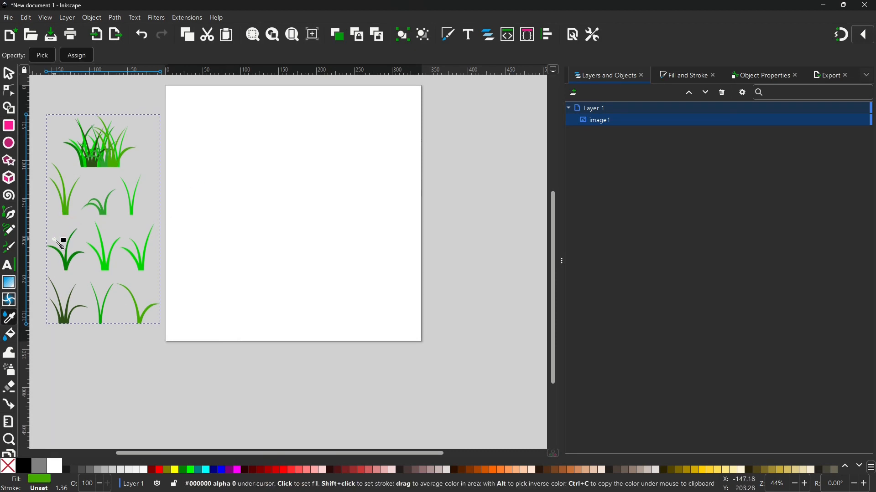
pyautogui.click(9, 126)
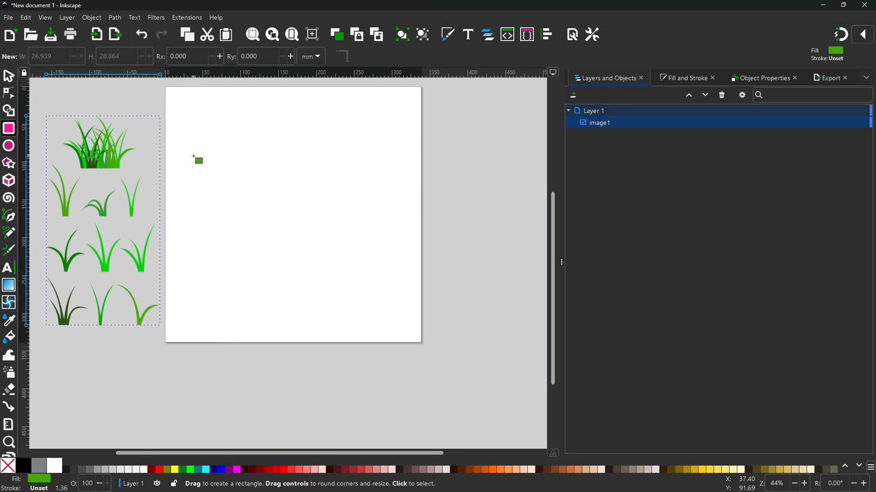
pyautogui.moveTo(196, 142); pyautogui.dragTo(260, 248)
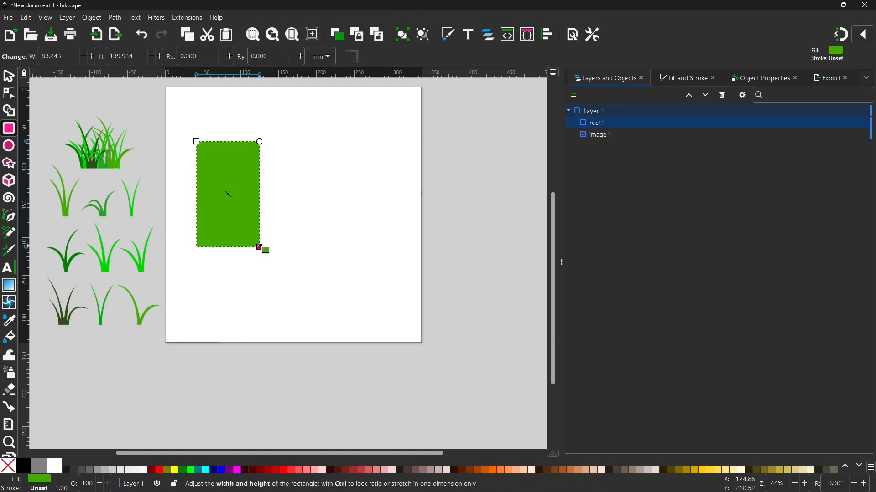
# Convert the green rectangle to a path and add two nodes along its top edge.
pyautogui.click(116, 19)
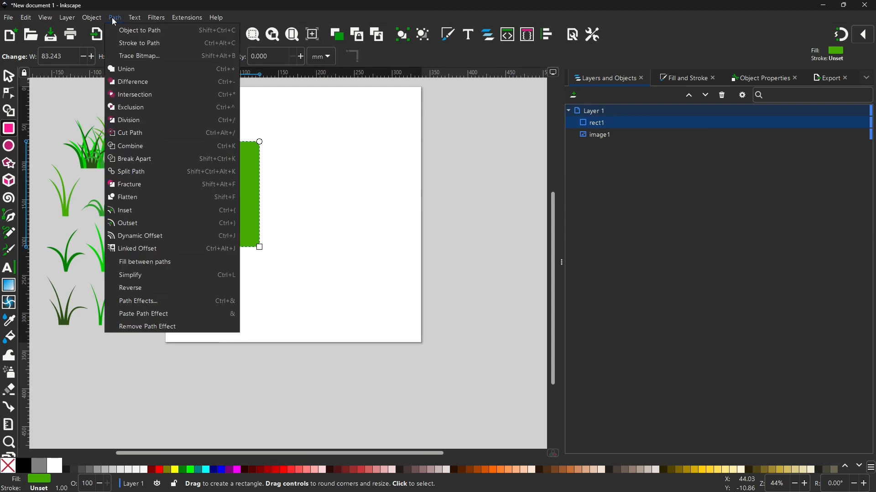
pyautogui.click(221, 31)
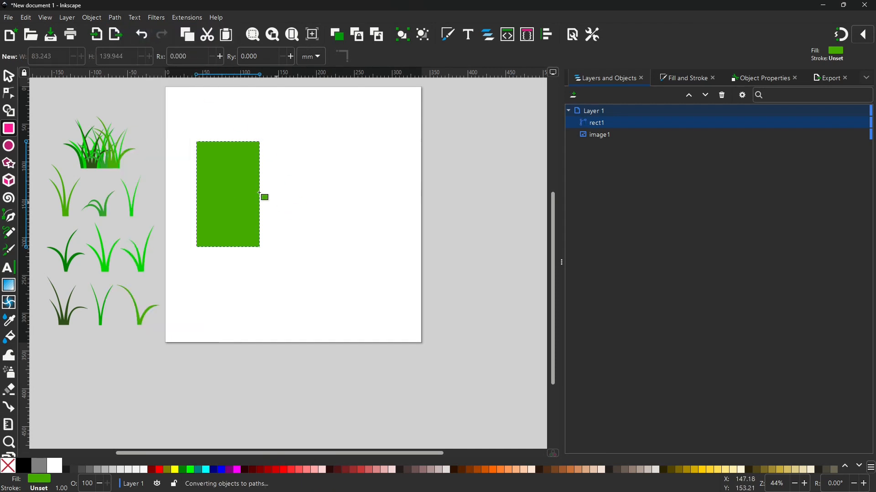
pyautogui.click(10, 94)
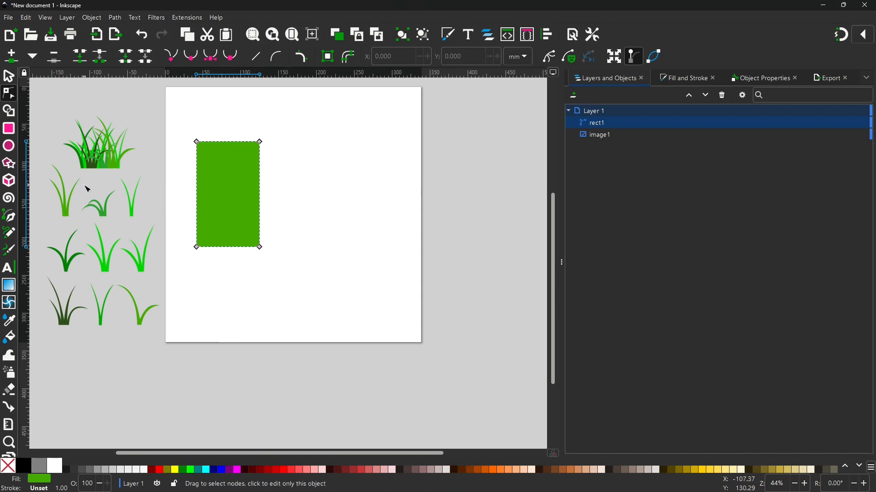
pyautogui.doubleClick(210, 141)
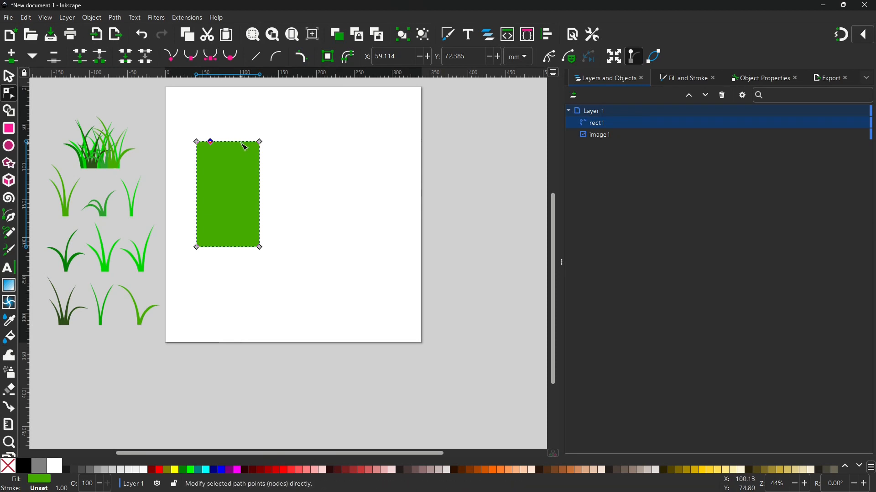
pyautogui.doubleClick(242, 142)
pyautogui.doubleClick(217, 142)
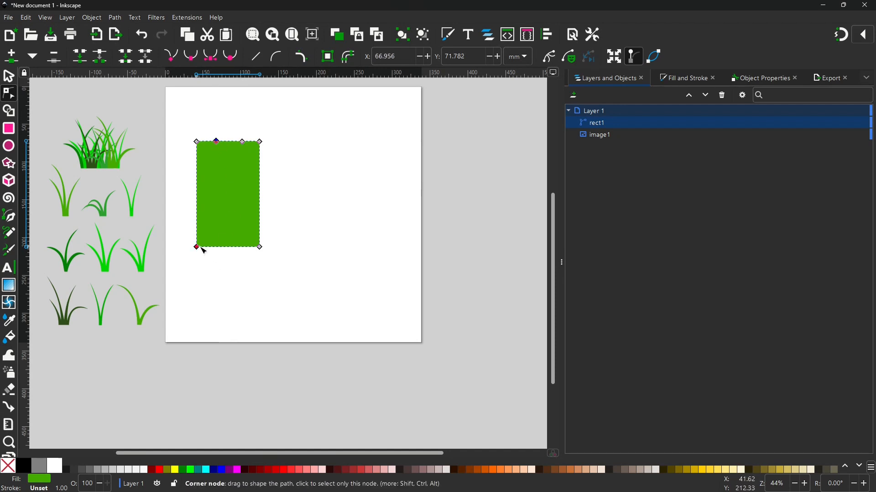
# Narrow the shape's base and pull two top-edge nodes down near it, adding a node where needed, to form three pointed blades.
pyautogui.moveTo(201, 248); pyautogui.dragTo(237, 248)
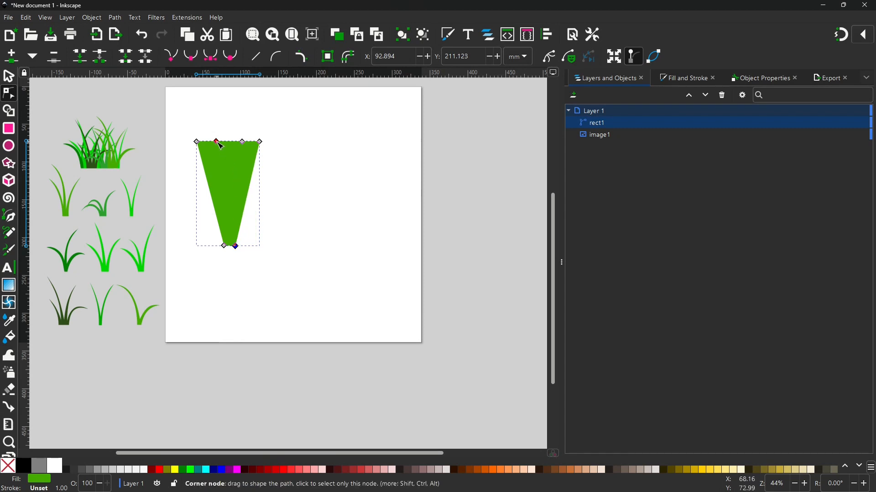
pyautogui.moveTo(219, 144); pyautogui.dragTo(227, 223)
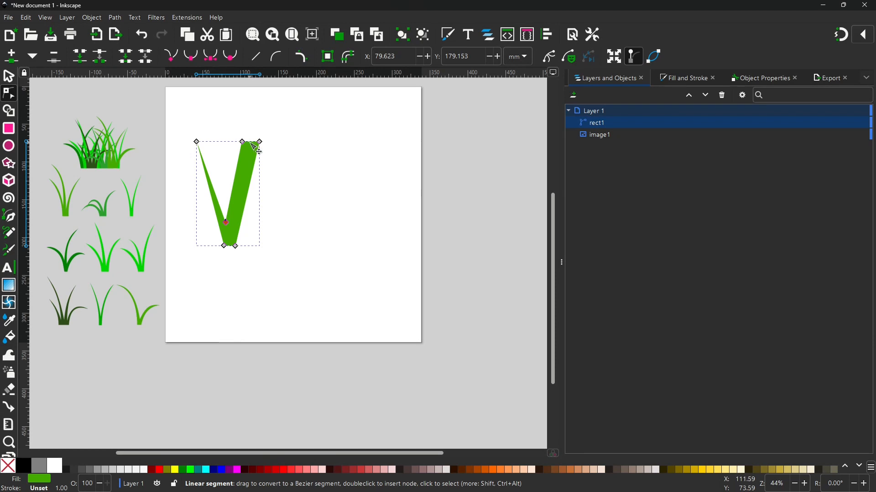
pyautogui.doubleClick(251, 142)
pyautogui.moveTo(251, 149); pyautogui.dragTo(234, 228)
# Spread the outer blade tips, raise the middle tip, and lower the notch between the left and middle blades.
pyautogui.moveTo(243, 143); pyautogui.dragTo(276, 158)
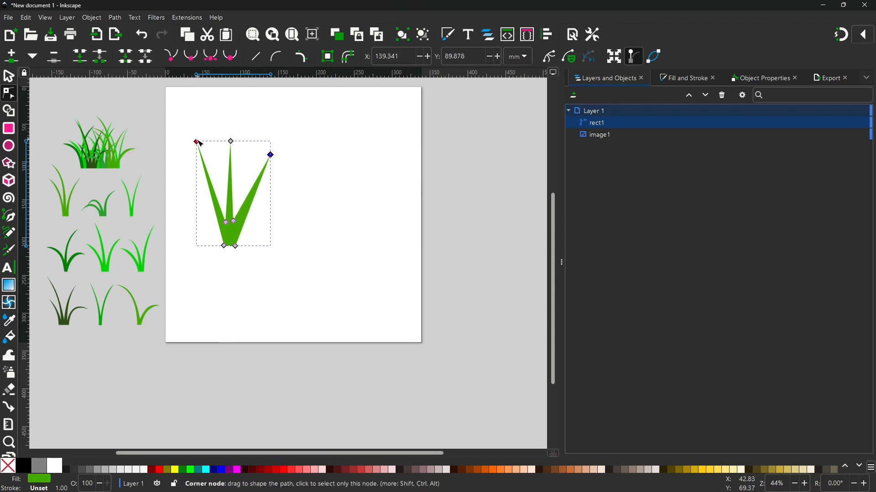
pyautogui.moveTo(197, 143); pyautogui.dragTo(228, 128)
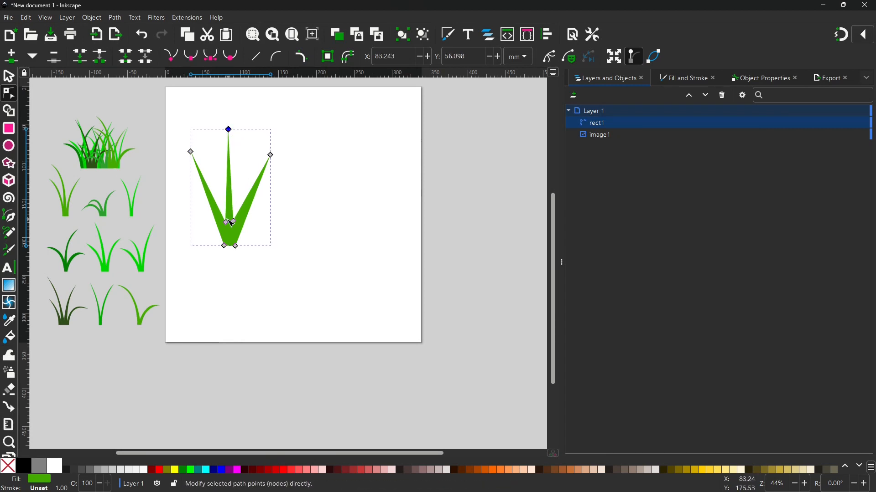
pyautogui.moveTo(231, 227); pyautogui.dragTo(232, 234)
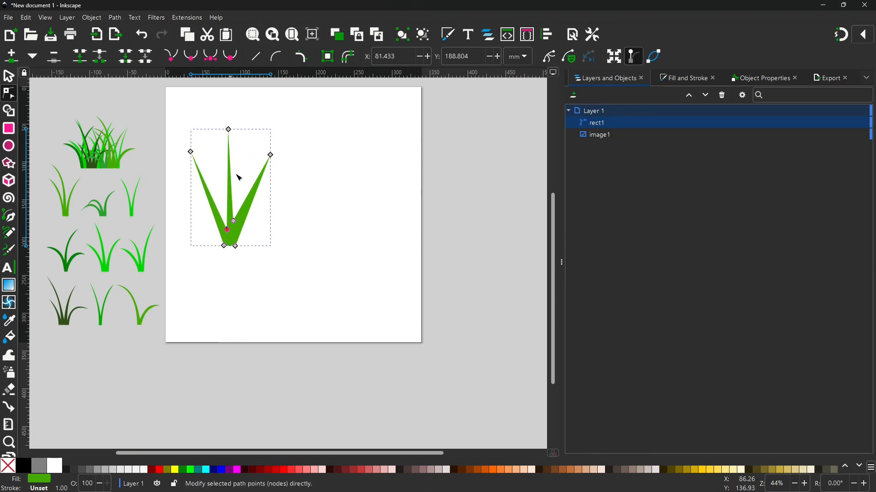
# Add a node midway along each side of the middle blade and make both nodes symmetric.
pyautogui.click(258, 38)
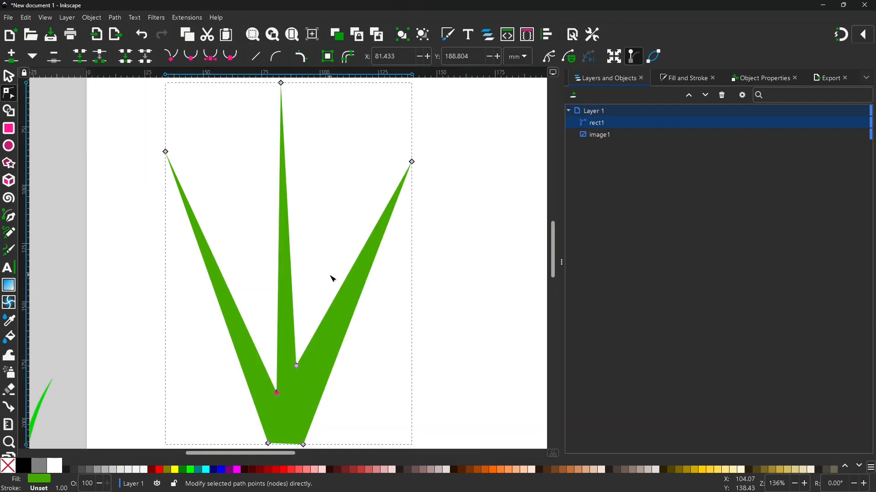
pyautogui.scroll(-2, 329, 276)
pyautogui.scroll(1, 332, 278)
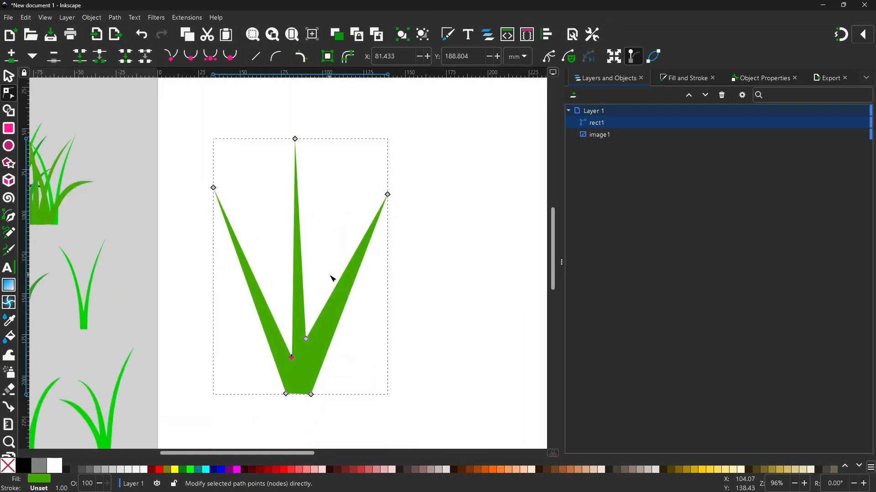
pyautogui.doubleClick(303, 262)
pyautogui.doubleClick(293, 266)
pyautogui.click(302, 261)
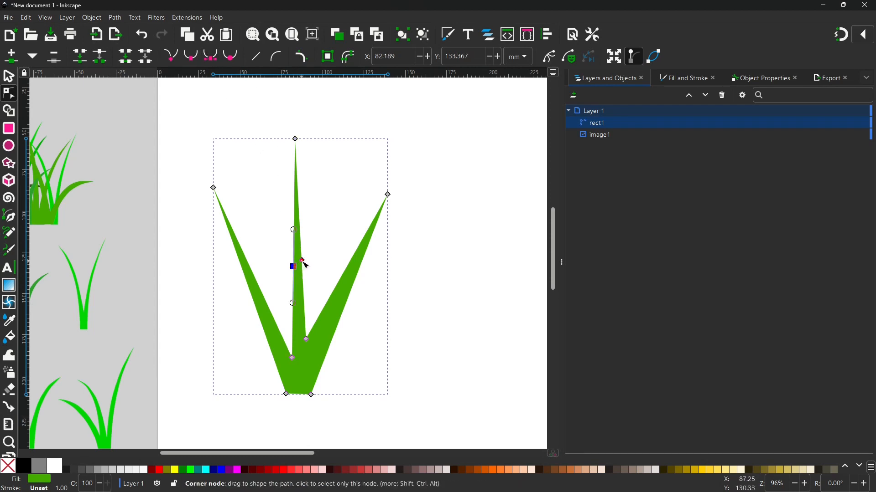
pyautogui.click(220, 59)
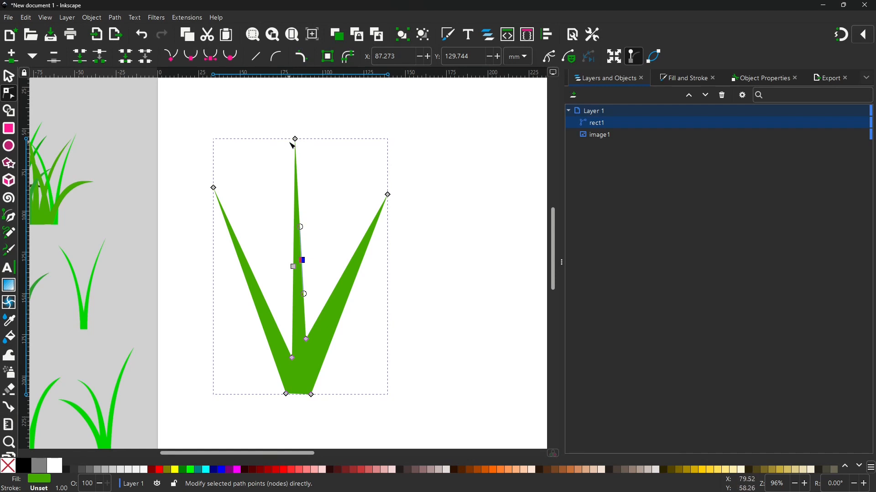
# Bend the middle blade's tip to the left and adjust its mid-side nodes and handles into a smooth curve.
pyautogui.moveTo(294, 140); pyautogui.dragTo(273, 152)
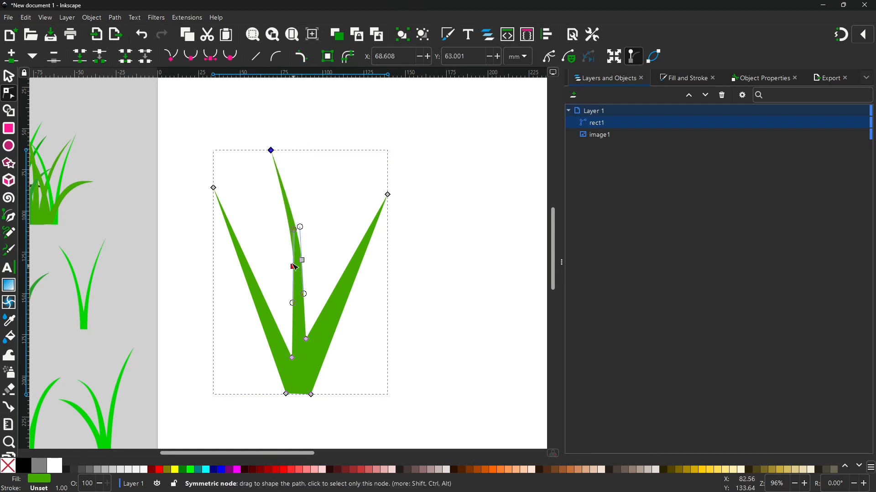
pyautogui.moveTo(294, 268); pyautogui.dragTo(291, 280)
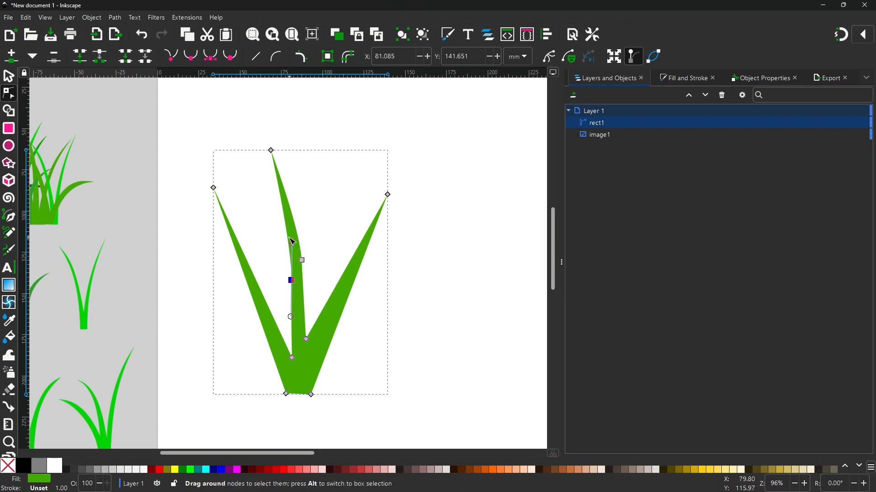
pyautogui.moveTo(283, 240); pyautogui.dragTo(285, 241)
pyautogui.click(291, 280)
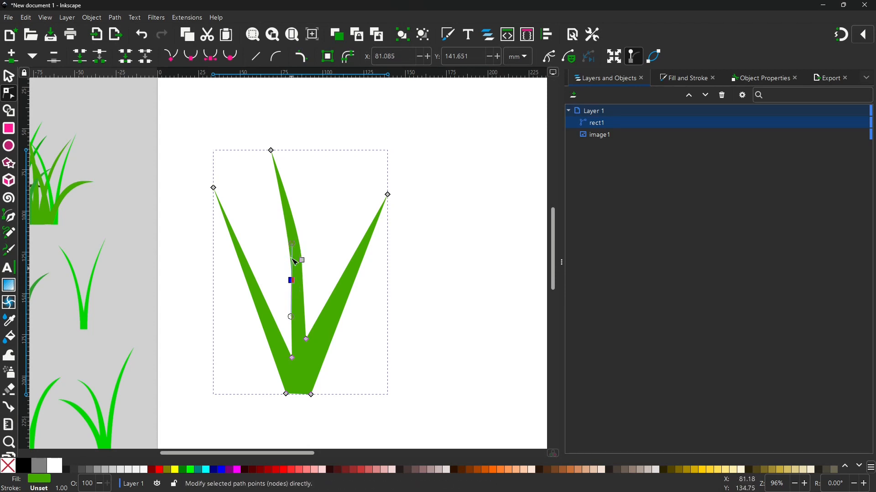
pyautogui.moveTo(293, 246); pyautogui.dragTo(291, 247)
pyautogui.moveTo(293, 281); pyautogui.dragTo(301, 263)
pyautogui.moveTo(297, 229); pyautogui.dragTo(294, 215)
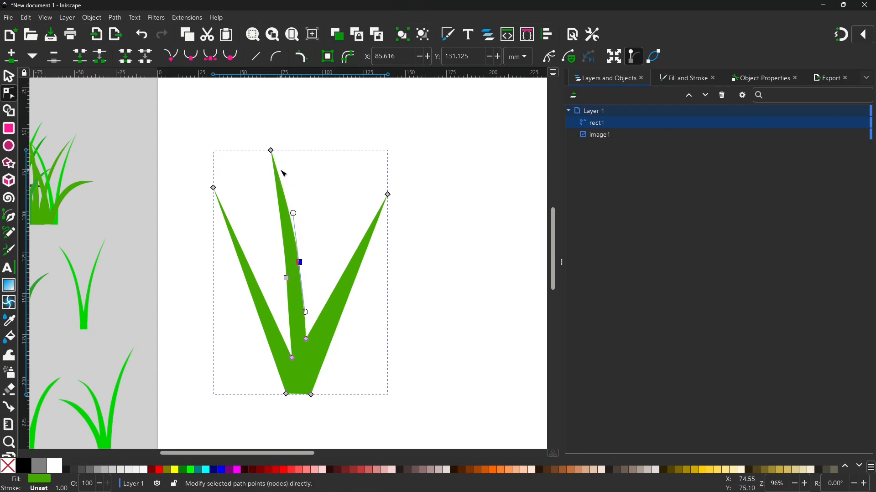
# Move the middle blade's tip further left, add a symmetric node on each side of the right blade, and bend its tip outward.
pyautogui.moveTo(272, 151); pyautogui.dragTo(262, 158)
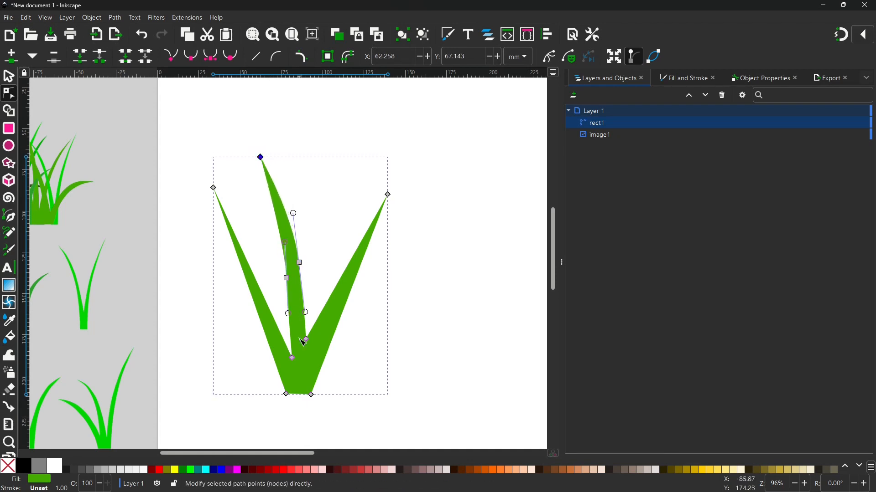
pyautogui.doubleClick(346, 304)
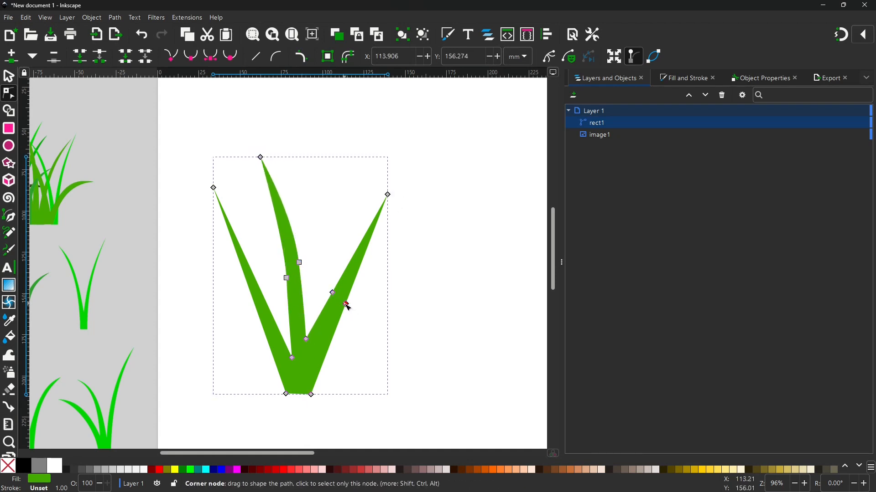
pyautogui.keyDown('shift'); pyautogui.click(333, 292); pyautogui.keyUp('shift')
pyautogui.click(213, 57)
pyautogui.moveTo(359, 270); pyautogui.dragTo(364, 272)
pyautogui.moveTo(388, 195); pyautogui.dragTo(385, 220)
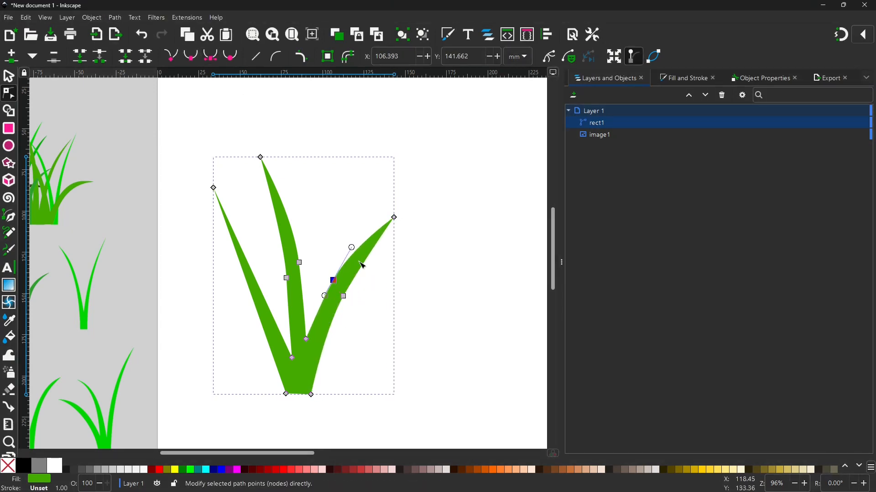
# Refine the right blade's inner curve through its side node and handle, and lower the notch between the middle and right blades.
pyautogui.click(230, 56)
pyautogui.click(146, 38)
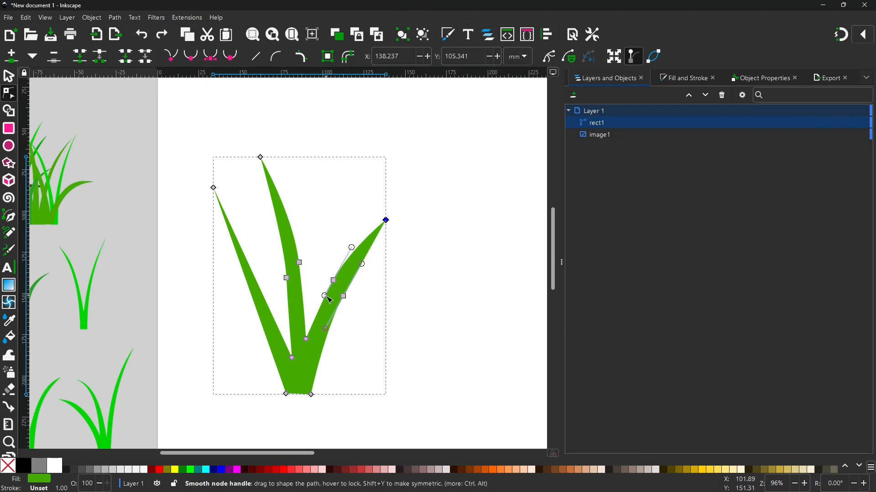
pyautogui.moveTo(324, 297); pyautogui.dragTo(323, 300)
pyautogui.moveTo(306, 340); pyautogui.dragTo(307, 347)
pyautogui.moveTo(334, 281); pyautogui.dragTo(337, 282)
# Add a symmetric node on each side of the left blade and shift them inward to give the blade a smooth curve.
pyautogui.doubleClick(260, 287)
pyautogui.doubleClick(253, 303)
pyautogui.moveTo(260, 287); pyautogui.dragTo(267, 305)
pyautogui.click(210, 57)
pyautogui.click(221, 152)
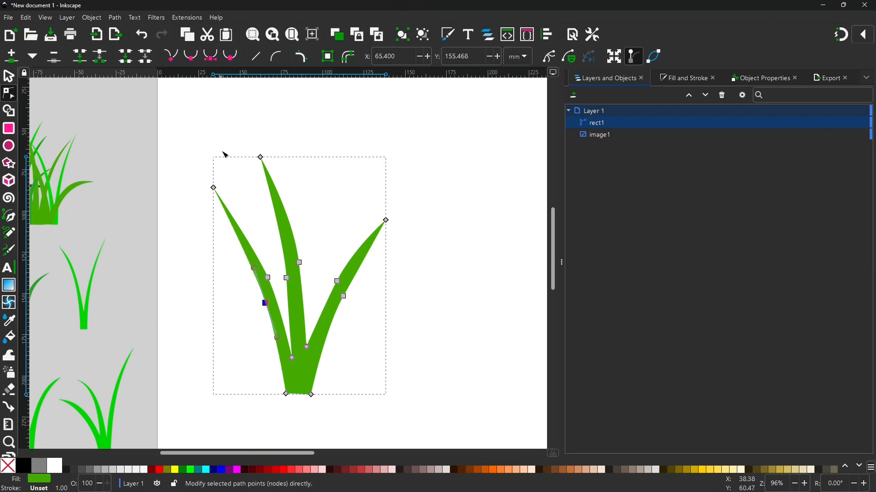
pyautogui.click(428, 293)
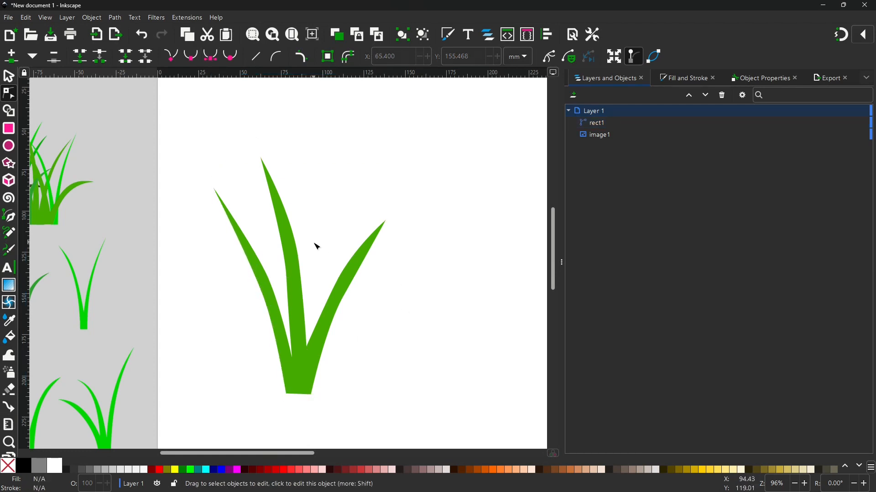
# Try a flat black stroke on the grass shape and set its stroke paint back to none.
pyautogui.click(295, 272)
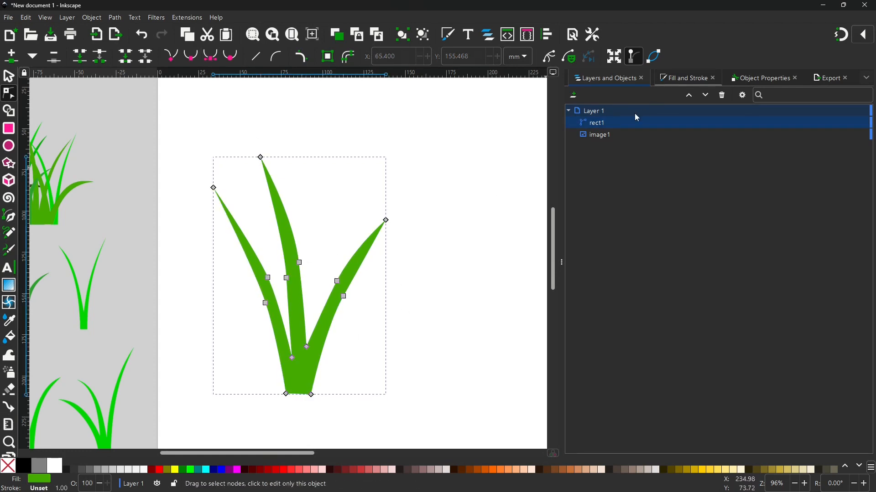
pyautogui.hotkey('ctrl', 'shift', 'f')
pyautogui.click(613, 96)
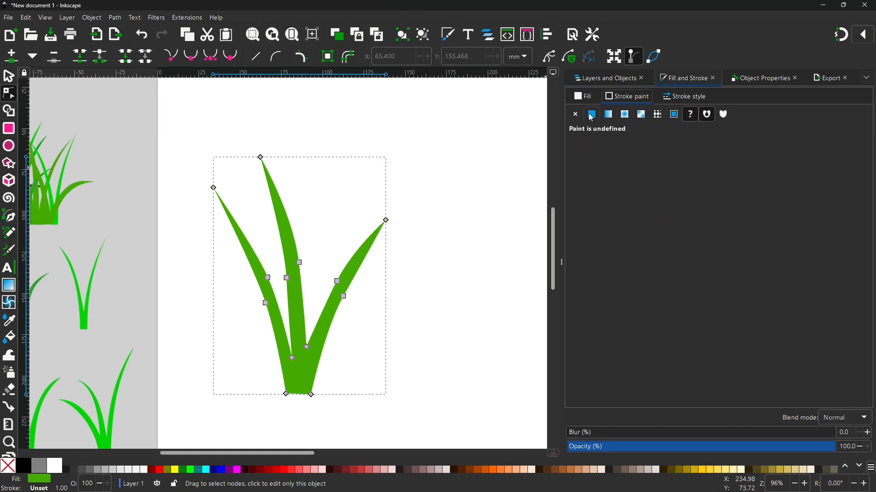
pyautogui.click(593, 114)
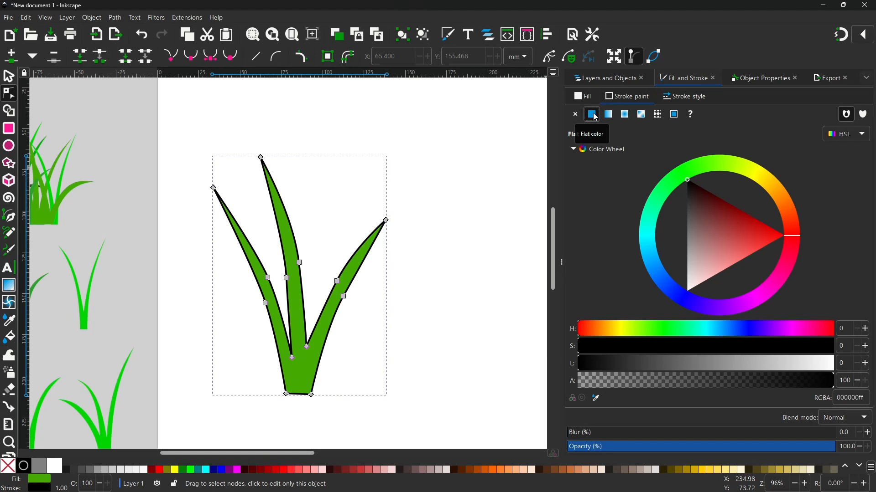
pyautogui.click(575, 114)
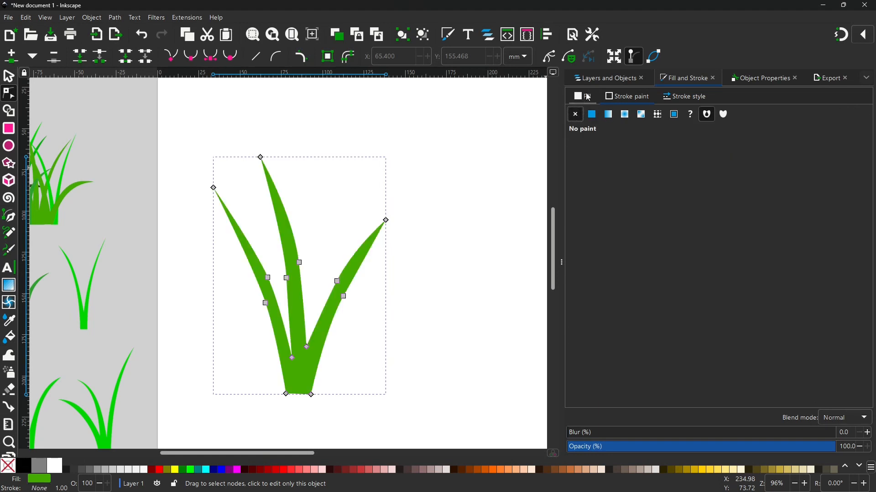
pyautogui.click(584, 96)
pyautogui.click(418, 171)
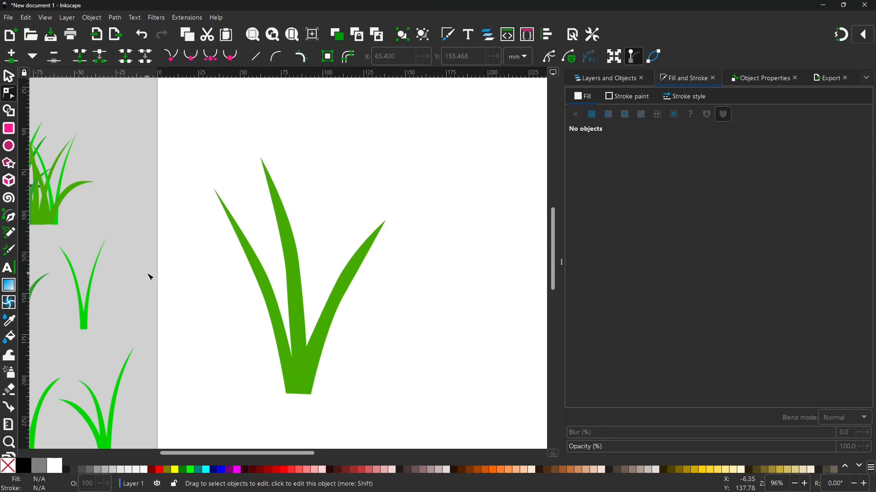
# Draw a smaller green rectangle to the right of the grass shape and convert it to a path with a narrowed base.
pyautogui.scroll(-2, 150, 276)
pyautogui.scroll(3, 66, 299)
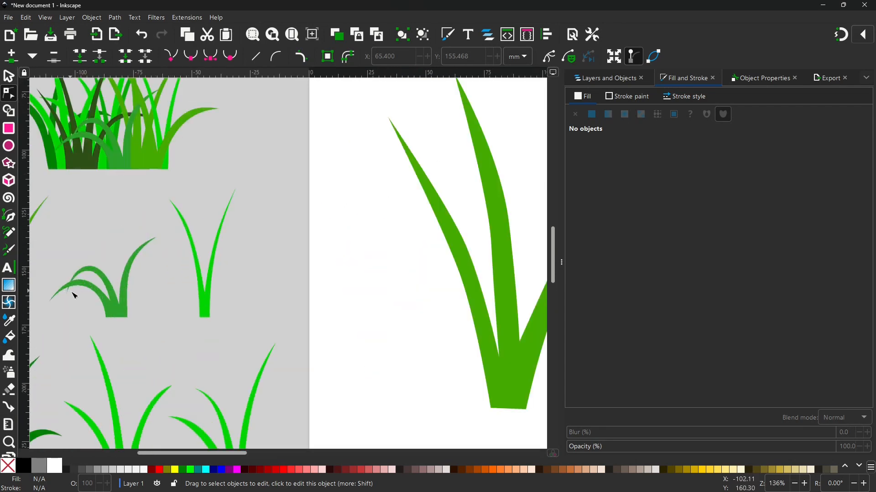
pyautogui.scroll(-3, 197, 292)
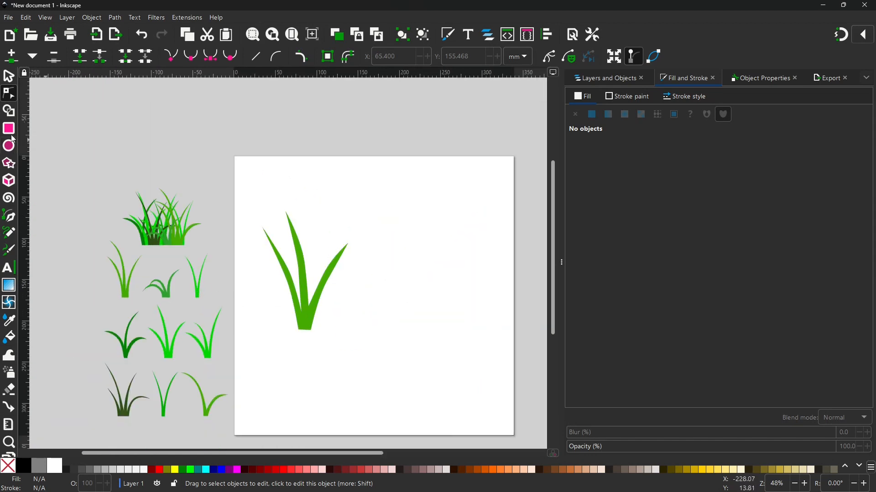
pyautogui.click(10, 131)
pyautogui.moveTo(367, 264); pyautogui.dragTo(400, 337)
pyautogui.click(114, 17)
pyautogui.click(137, 30)
pyautogui.press('n')
# Pull added top-edge nodes down to form three pointed blades, and curve the left blade outward with a node on each side.
pyautogui.doubleClick(380, 264)
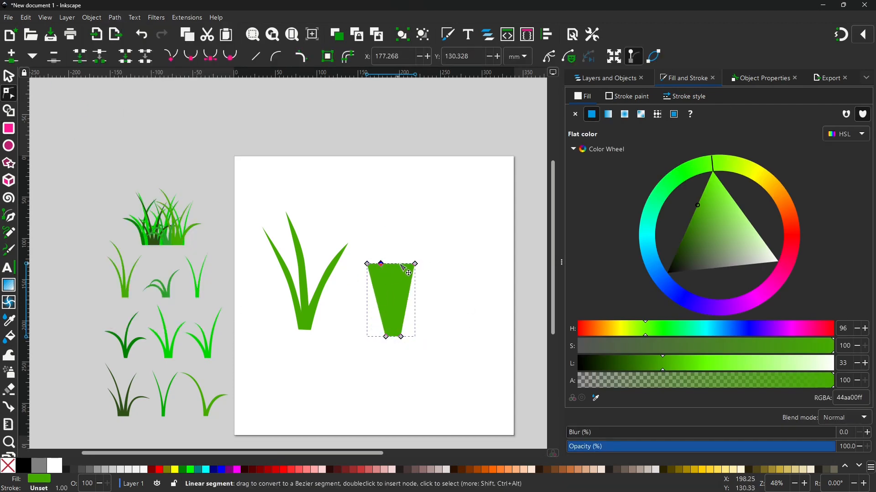
pyautogui.moveTo(381, 264); pyautogui.dragTo(389, 325)
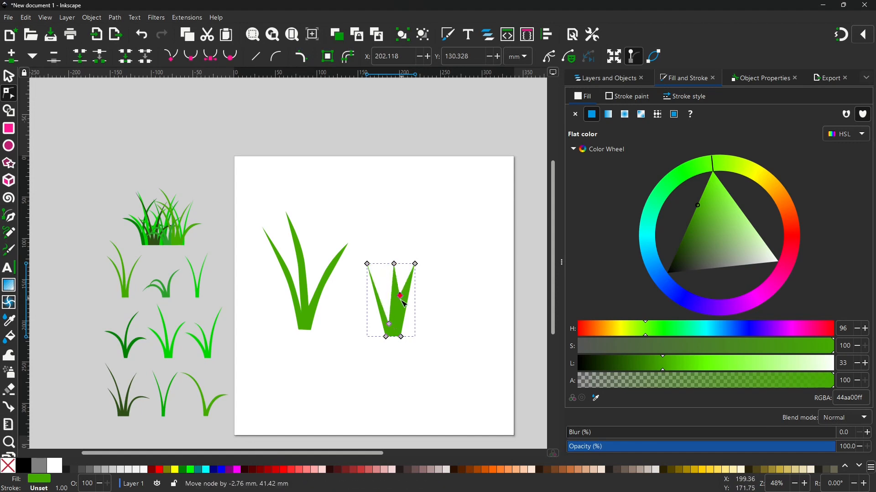
pyautogui.moveTo(367, 264); pyautogui.dragTo(350, 289)
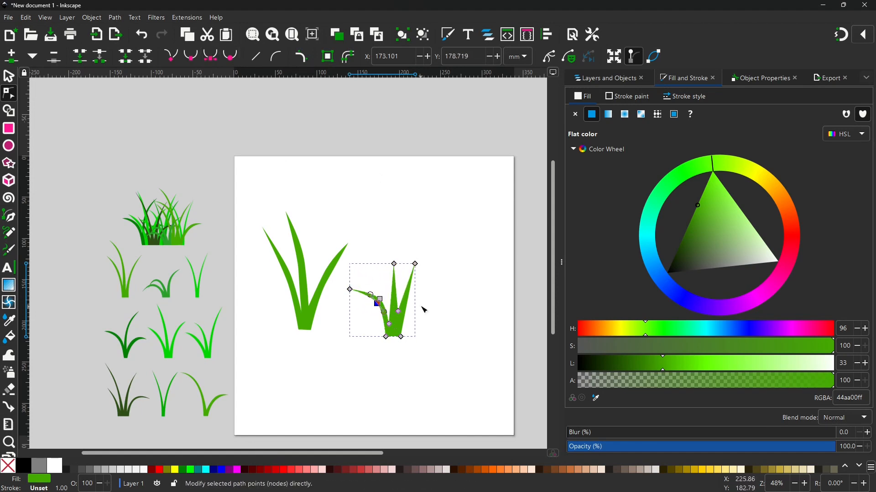
# Tilt the middle blade left and the right blade outward, and add a symmetric node on each side of the middle blade.
pyautogui.moveTo(393, 265); pyautogui.dragTo(427, 282)
pyautogui.doubleClick(388, 301)
pyautogui.doubleClick(395, 297)
pyautogui.click(211, 55)
pyautogui.click(388, 301)
pyautogui.click(211, 55)
# Add a symmetric node on each side of the small tuft's right blade to curve it.
pyautogui.doubleClick(405, 296)
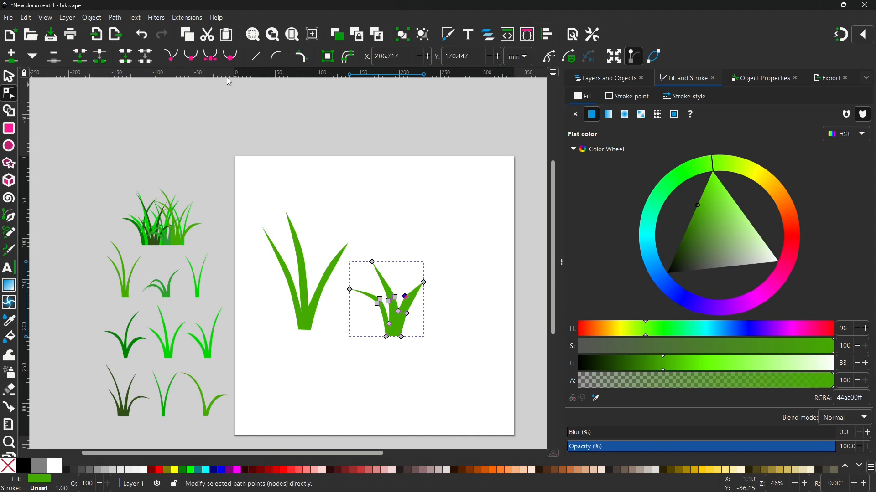
pyautogui.click(407, 313)
pyautogui.click(211, 55)
pyautogui.click(443, 246)
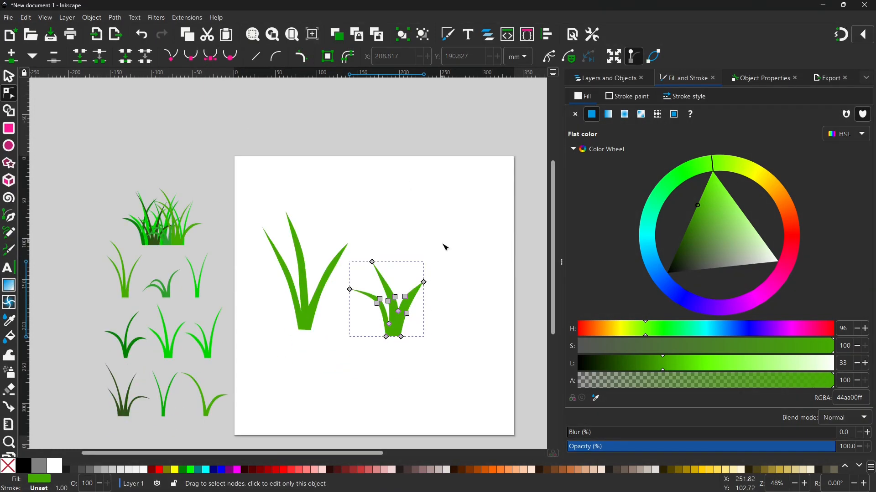
# Reshape the small tuft's middle and right blades by adjusting their side nodes, handles and the notch between them.
pyautogui.scroll(2, 460, 271)
pyautogui.scroll(1, 463, 274)
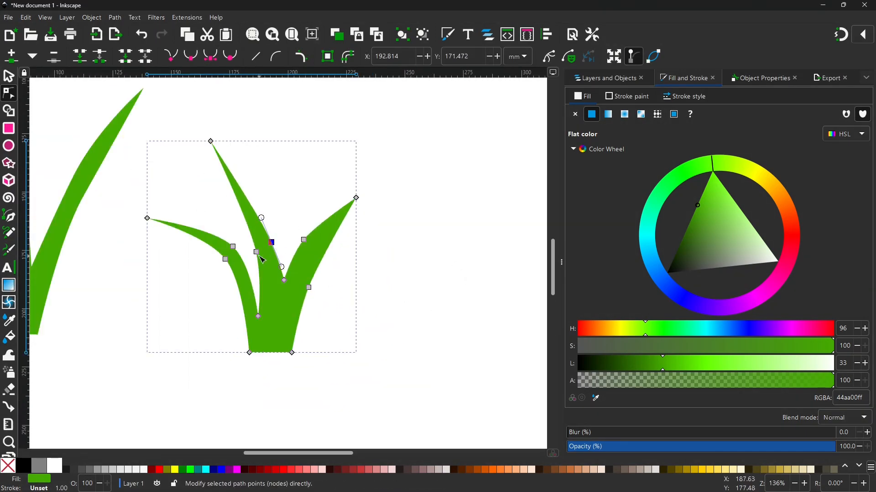
pyautogui.moveTo(259, 256); pyautogui.dragTo(238, 215)
pyautogui.click(256, 251)
pyautogui.moveTo(284, 280); pyautogui.dragTo(311, 271)
pyautogui.click(283, 267)
pyautogui.click(337, 155)
# Narrow the small tuft's base, shift the notch between its left and middle blades, and slightly lower the middle blade's tip.
pyautogui.moveTo(292, 353); pyautogui.dragTo(253, 354)
pyautogui.moveTo(258, 316); pyautogui.dragTo(266, 317)
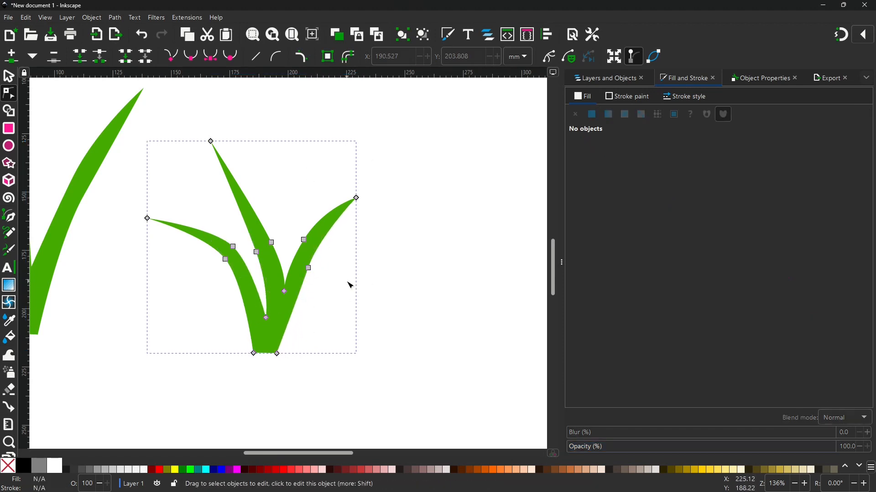
pyautogui.scroll(-4, 348, 291)
pyautogui.scroll(4, 347, 289)
pyautogui.moveTo(269, 167); pyautogui.dragTo(266, 190)
pyautogui.click(347, 216)
# Draw a green rectangle about 78 by 142 mm in the page's lower right and convert it to a path with a narrowed base.
pyautogui.scroll(-4, 445, 267)
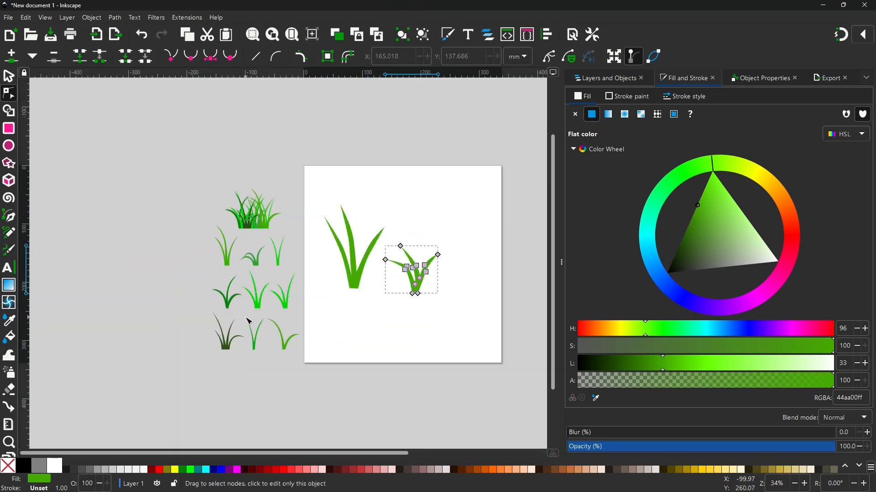
pyautogui.scroll(4, 233, 349)
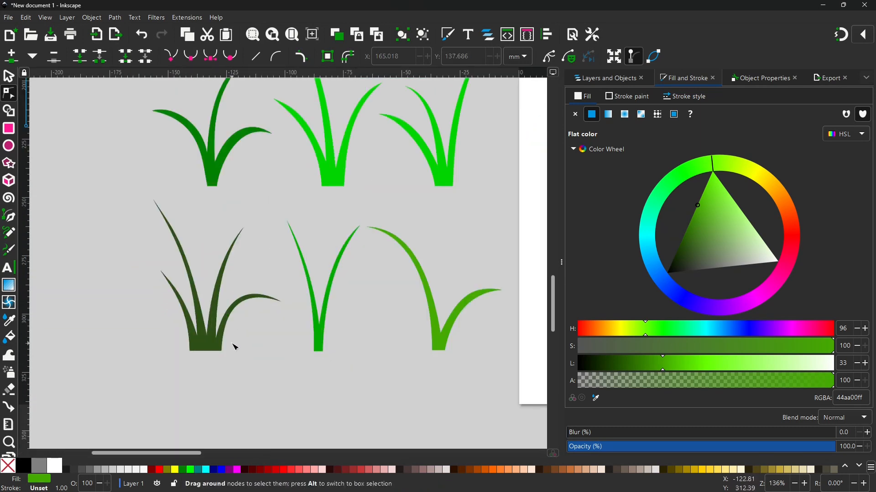
pyautogui.scroll(-3, 236, 345)
pyautogui.moveTo(490, 306); pyautogui.dragTo(330, 315)
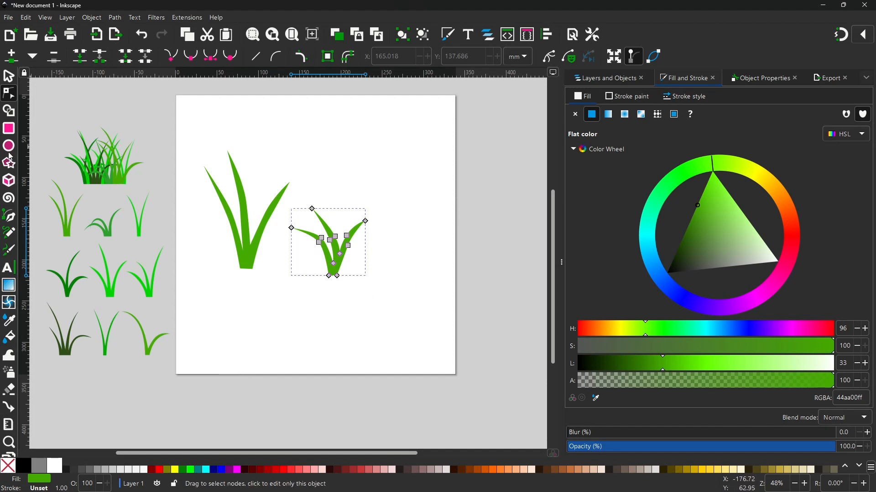
pyautogui.click(9, 129)
pyautogui.moveTo(379, 249); pyautogui.dragTo(444, 366)
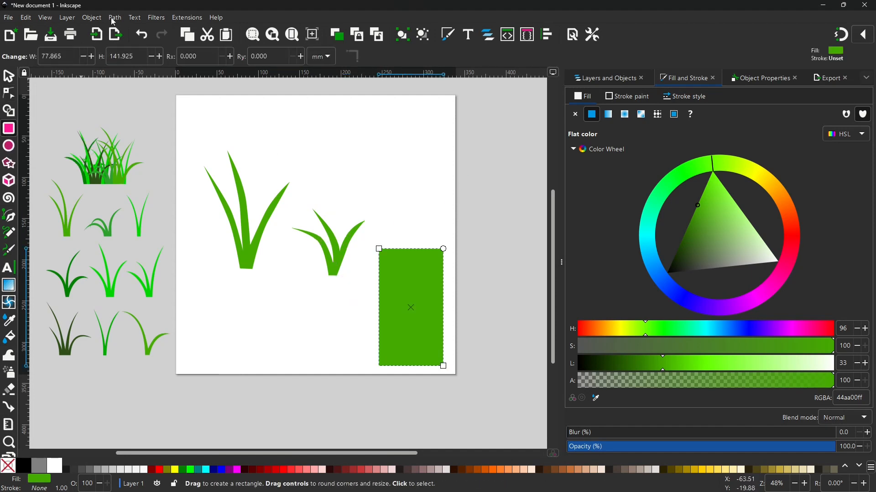
pyautogui.hotkey('ctrl', 'shift', 'c')
pyautogui.press('n')
pyautogui.moveTo(378, 367); pyautogui.dragTo(428, 366)
# Add nodes along the new shape's top edge and pull three of them down near the base to form four pointed blades.
pyautogui.doubleClick(393, 249)
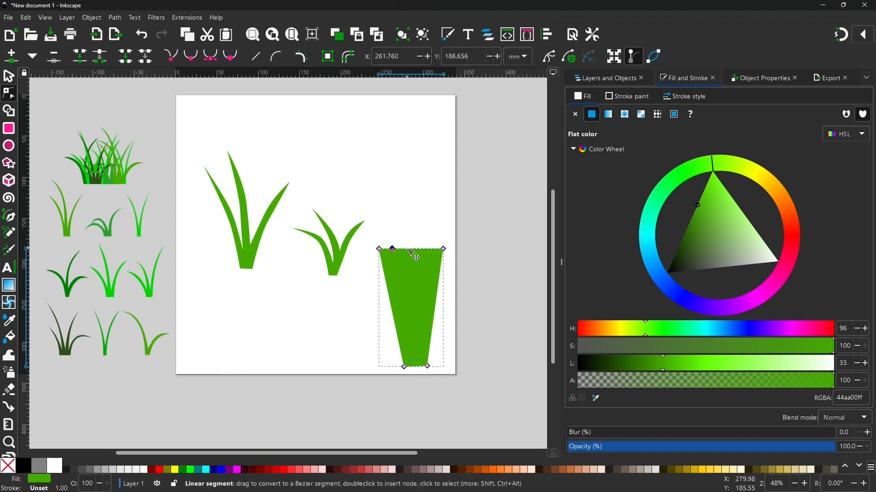
pyautogui.moveTo(392, 249); pyautogui.dragTo(409, 352)
pyautogui.doubleClick(429, 249)
pyautogui.moveTo(425, 249); pyautogui.dragTo(425, 347)
pyautogui.doubleClick(436, 249)
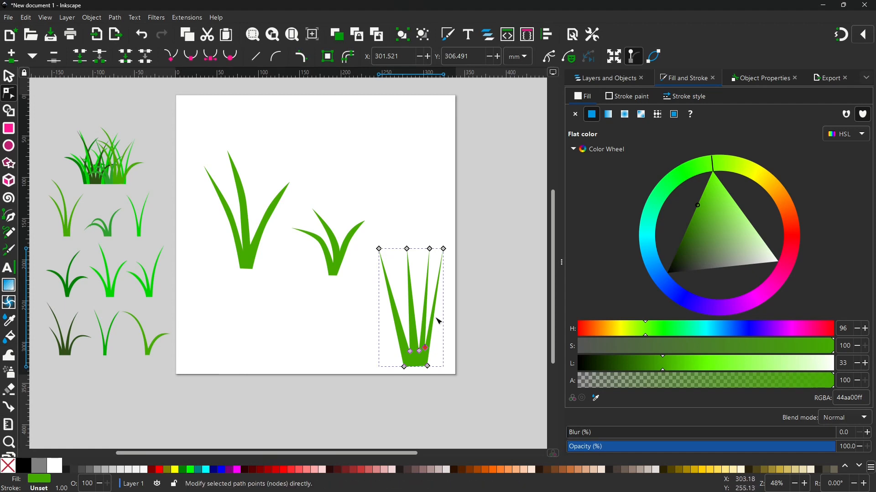
# Add a node on each side of the four-blade tuft's far-left blade and bend its tip outward and down.
pyautogui.click(252, 35)
pyautogui.scroll(-1, 350, 243)
pyautogui.moveTo(291, 385); pyautogui.dragTo(295, 379)
pyautogui.click(236, 130)
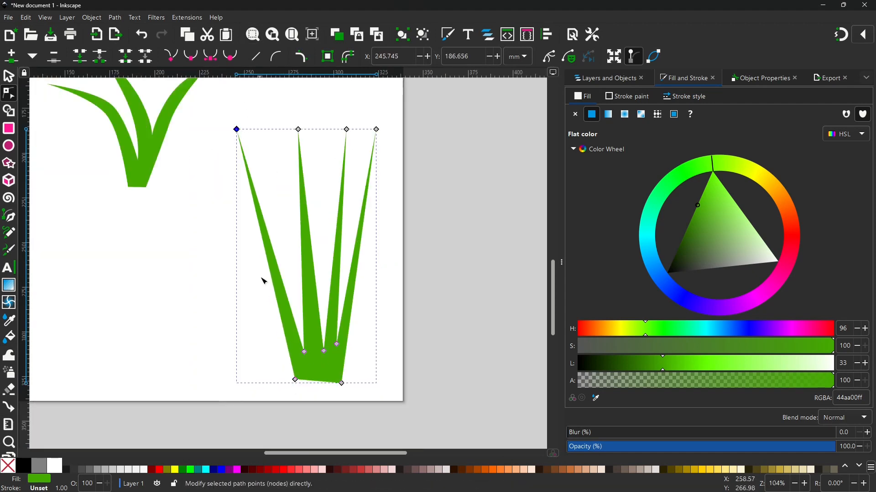
pyautogui.doubleClick(268, 265)
pyautogui.doubleClick(276, 262)
pyautogui.moveTo(236, 129); pyautogui.dragTo(179, 244)
pyautogui.moveTo(276, 262); pyautogui.dragTo(269, 253)
pyautogui.moveTo(268, 264); pyautogui.dragTo(260, 262)
# Make the far-left blade's side nodes symmetric, lower its tip into an arch, and adjust the adjoining base corner and notch.
pyautogui.click(211, 56)
pyautogui.click(269, 253)
pyautogui.click(210, 56)
pyautogui.moveTo(179, 244); pyautogui.dragTo(174, 285)
pyautogui.moveTo(260, 264); pyautogui.dragTo(261, 271)
pyautogui.moveTo(269, 253); pyautogui.dragTo(266, 259)
pyautogui.moveTo(295, 380); pyautogui.dragTo(298, 382)
pyautogui.moveTo(304, 352); pyautogui.dragTo(309, 353)
# Curve the second blade to the left with a symmetric node on each side, adjusting its tip, nodes and handles.
pyautogui.doubleClick(304, 244)
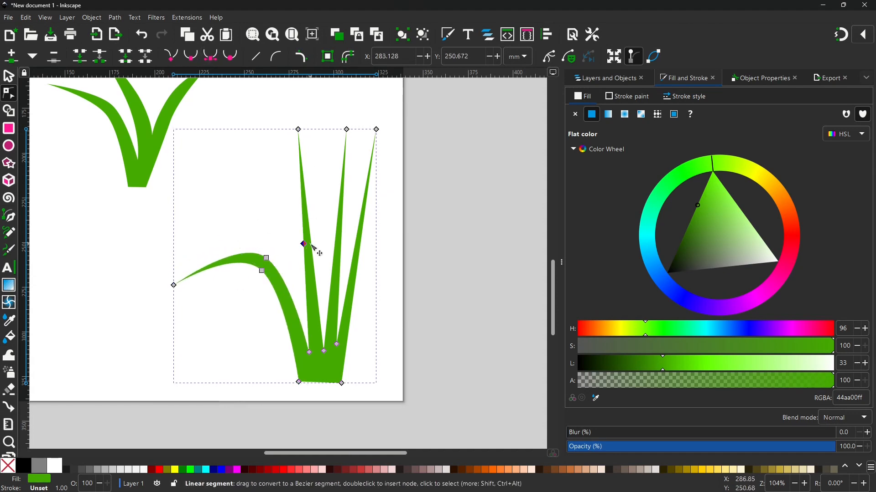
pyautogui.hotkey('shift', 's')
pyautogui.moveTo(298, 130); pyautogui.dragTo(240, 154)
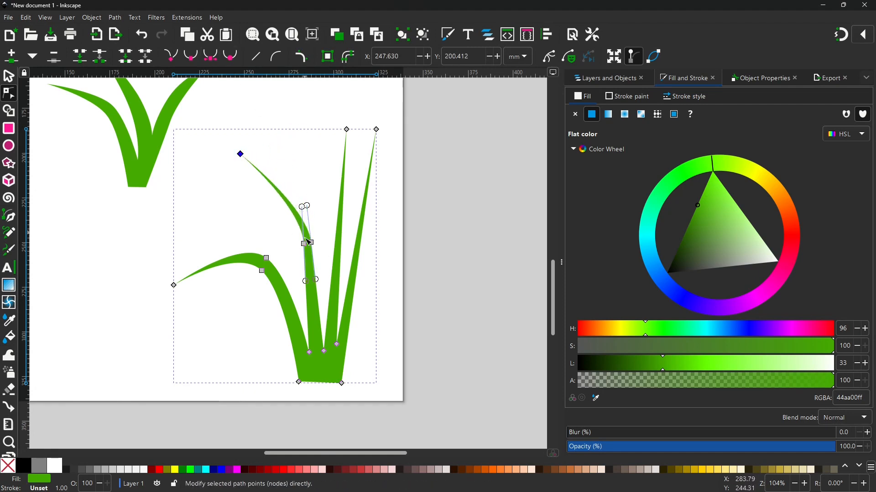
pyautogui.moveTo(304, 243); pyautogui.dragTo(289, 237)
pyautogui.click(311, 242)
pyautogui.moveTo(302, 203); pyautogui.dragTo(294, 203)
pyautogui.moveTo(311, 246); pyautogui.dragTo(310, 251)
pyautogui.moveTo(313, 262); pyautogui.dragTo(313, 264)
# Bend the two right-hand blades outward using symmetric nodes on both sides of each, and level the tuft's base.
pyautogui.doubleClick(354, 266)
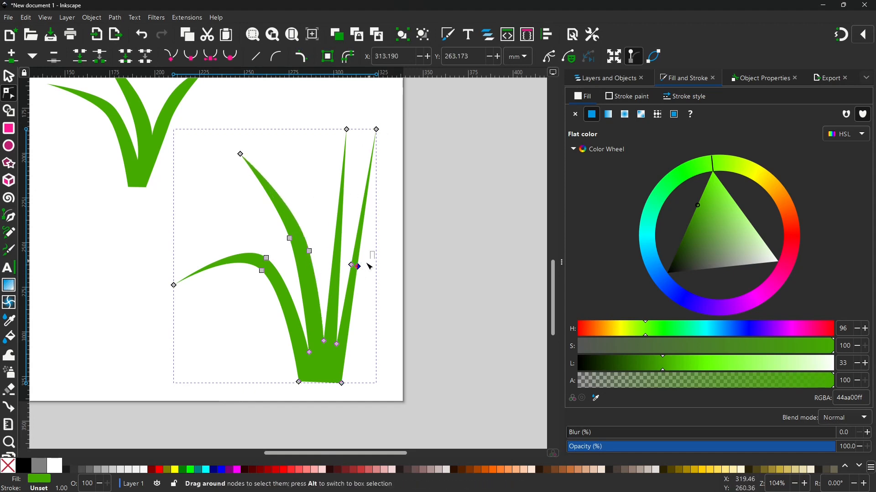
pyautogui.moveTo(376, 130); pyautogui.dragTo(415, 212)
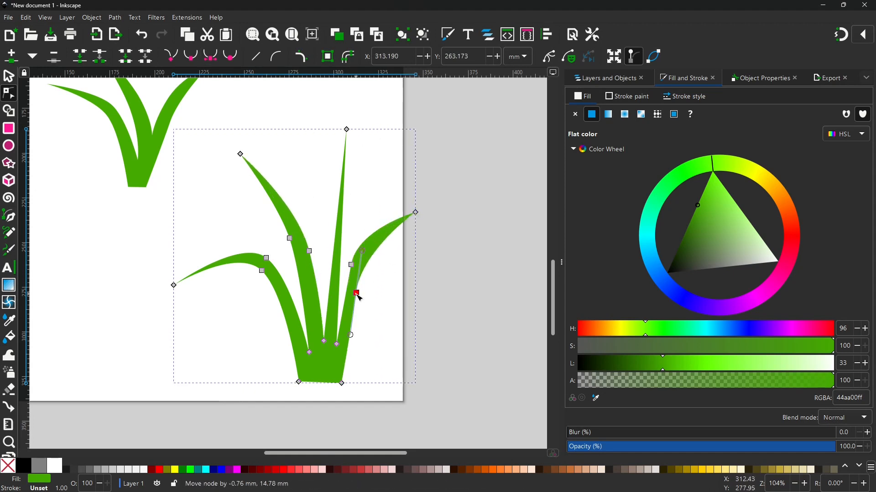
pyautogui.click(334, 252)
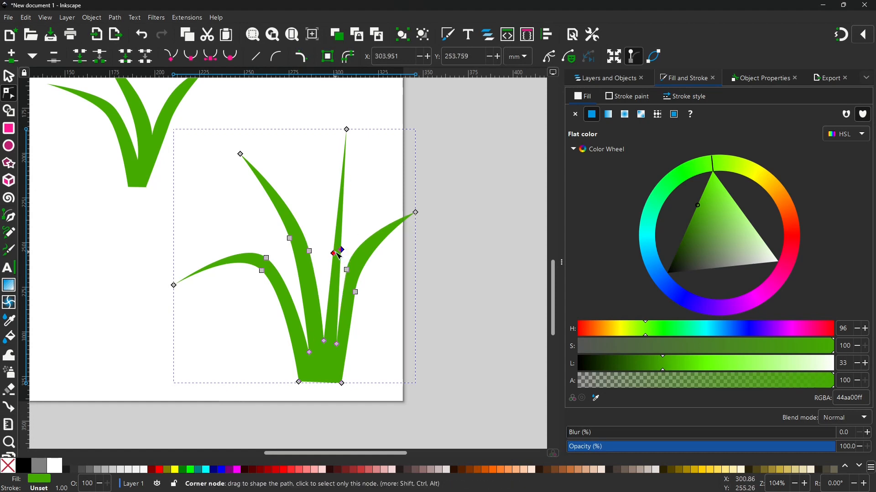
pyautogui.moveTo(335, 251); pyautogui.dragTo(323, 208)
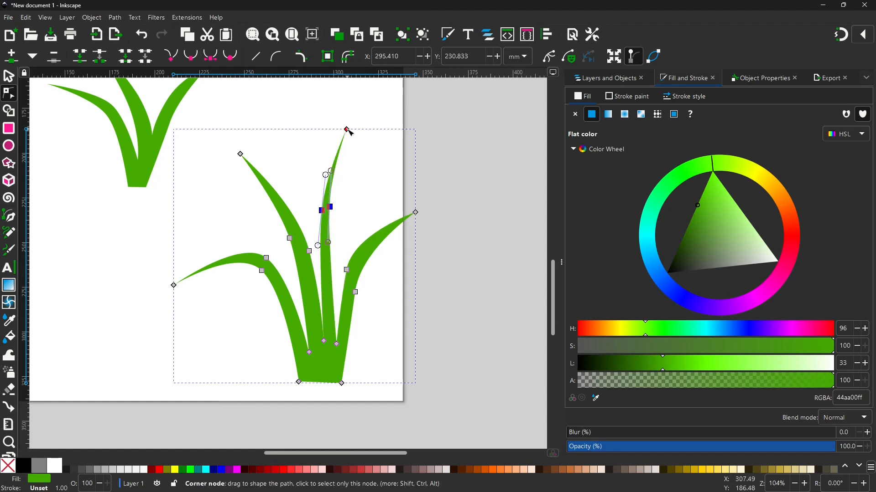
pyautogui.moveTo(346, 129); pyautogui.dragTo(351, 134)
pyautogui.moveTo(330, 207); pyautogui.dragTo(332, 210)
pyautogui.moveTo(299, 382); pyautogui.dragTo(340, 382)
pyautogui.click(129, 268)
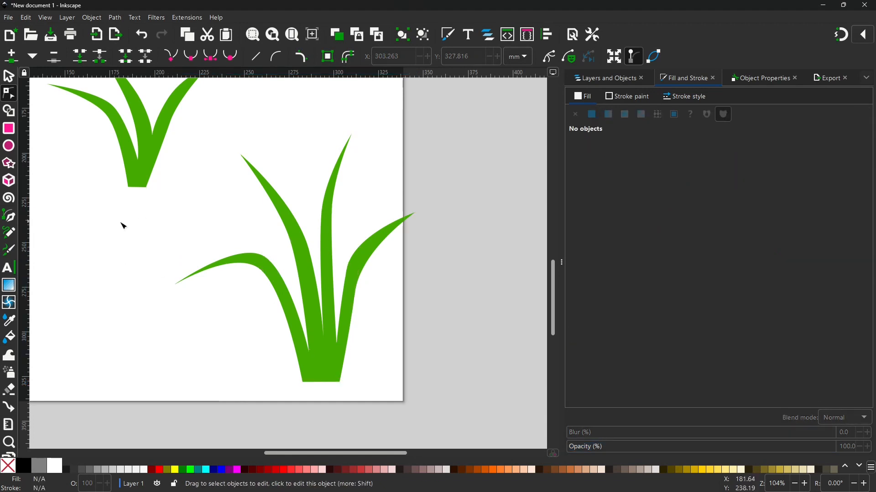
# Draw a curved center vein with the Pen tool along the second blade from the left of the four-blade tuft.
pyautogui.click(14, 218)
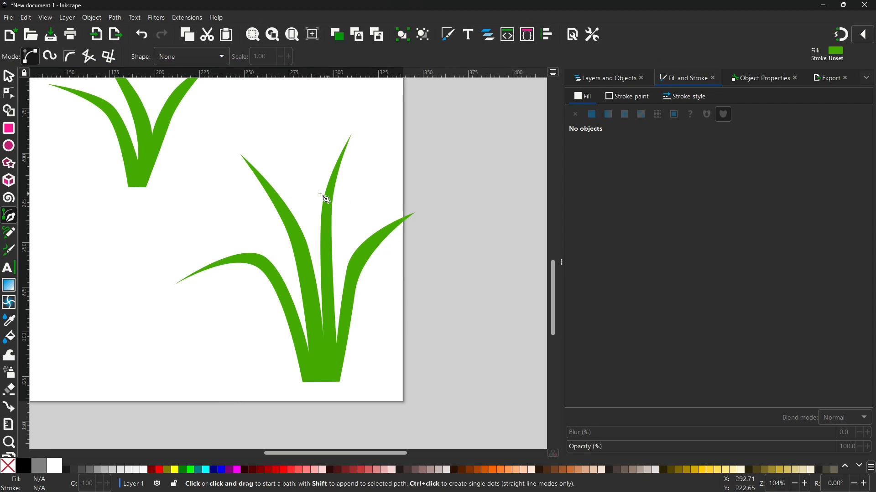
pyautogui.click(274, 199)
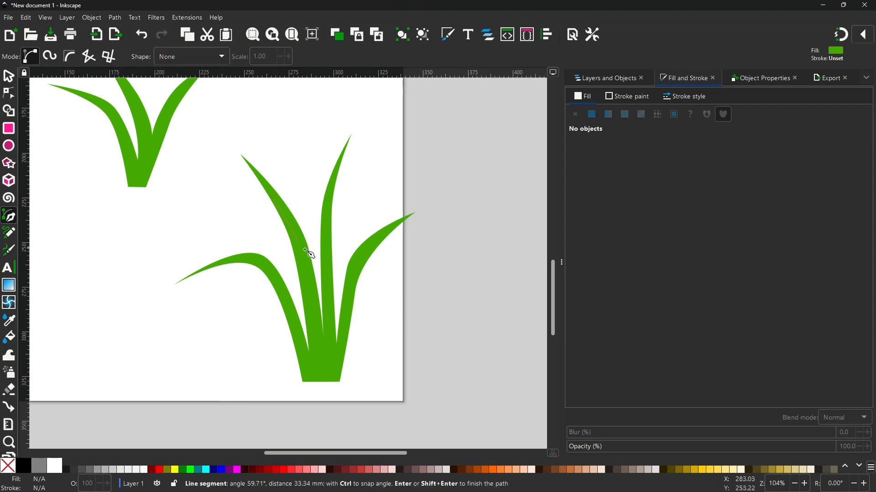
pyautogui.moveTo(296, 234); pyautogui.dragTo(302, 258)
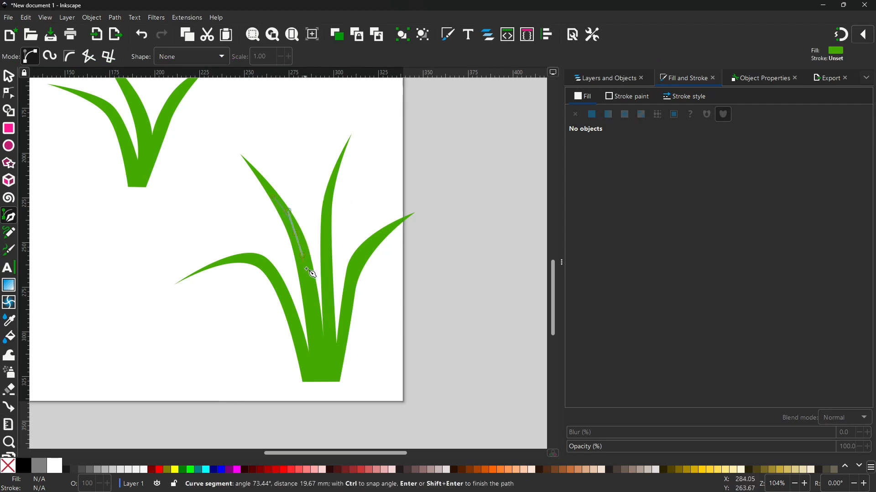
pyautogui.moveTo(310, 299); pyautogui.dragTo(315, 329)
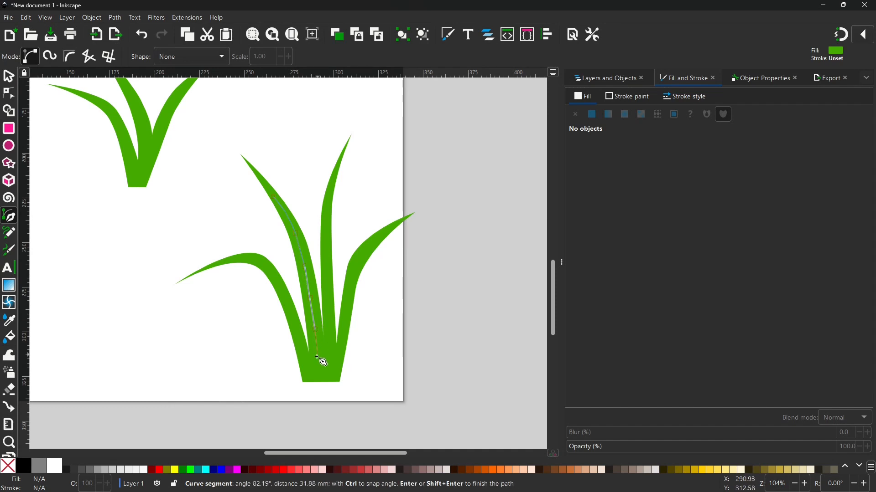
pyautogui.doubleClick(318, 360)
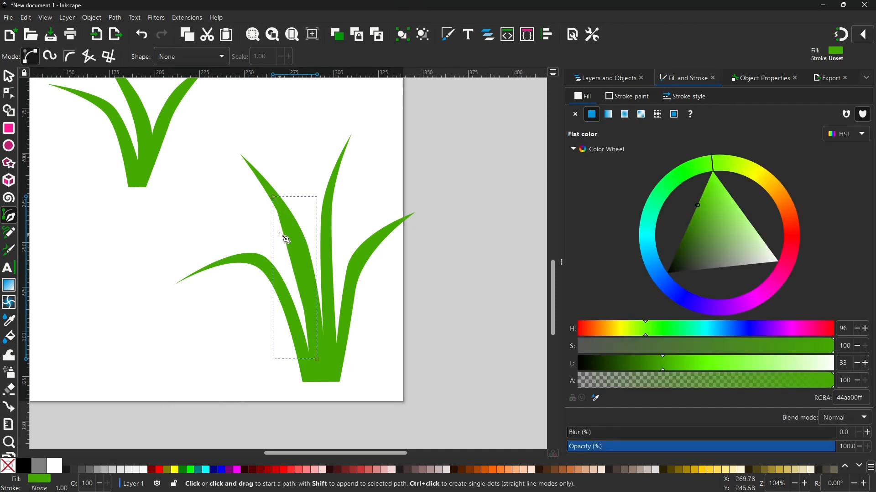
# Remove the new vein path's fill and give it a flat black stroke.
pyautogui.click(27, 474)
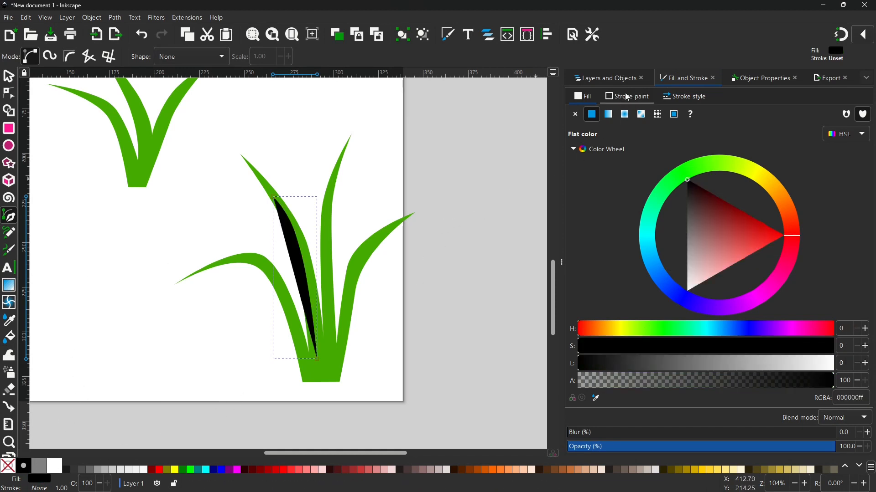
pyautogui.click(575, 115)
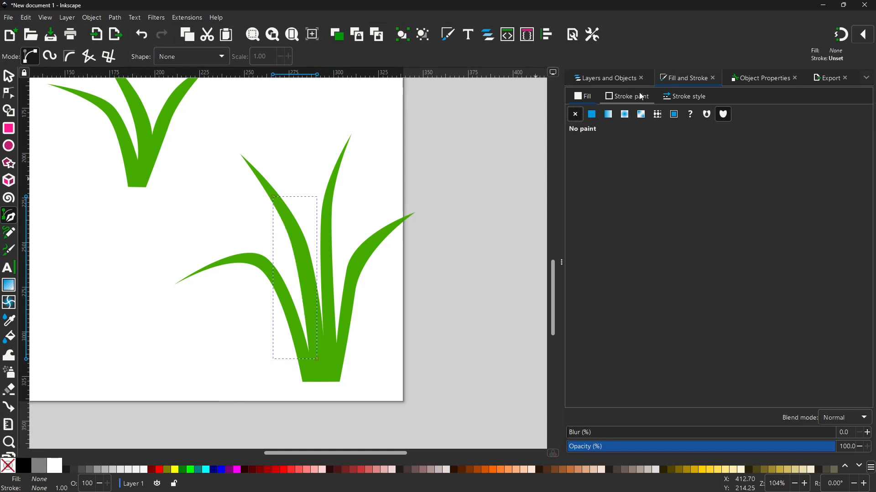
pyautogui.click(592, 115)
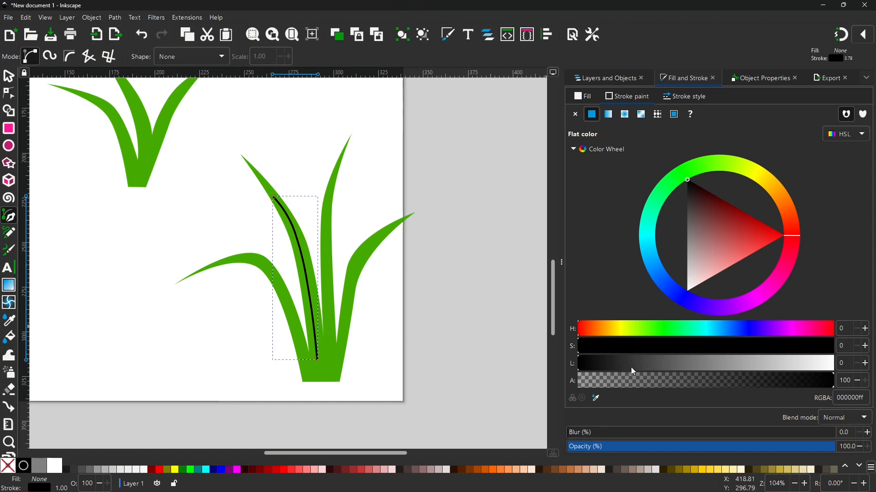
# Recolor the vein's stroke with green sampled from the tuft, darkened to a lightness of 27.
pyautogui.click(676, 332)
pyautogui.moveTo(668, 333); pyautogui.dragTo(653, 334)
pyautogui.click(596, 399)
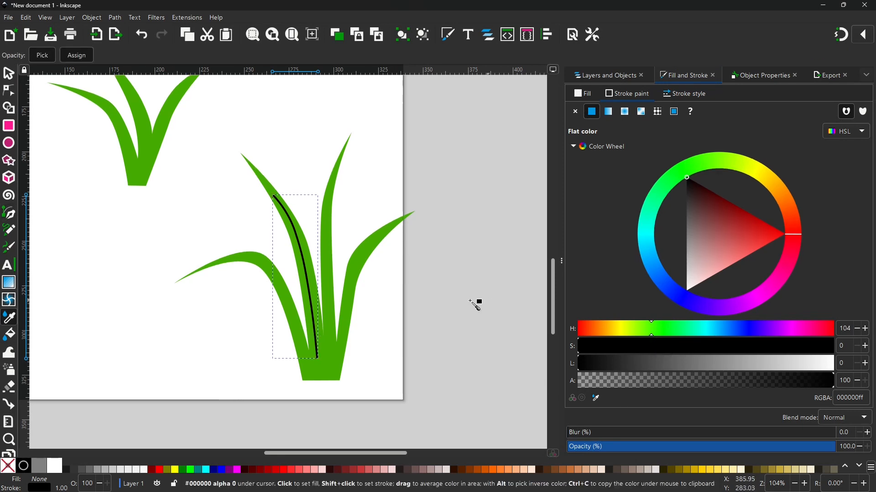
pyautogui.click(346, 338)
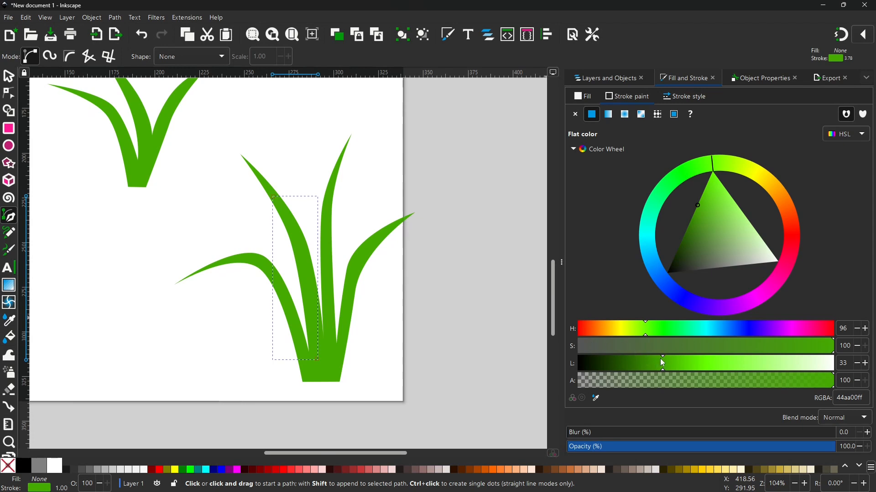
pyautogui.moveTo(663, 357); pyautogui.dragTo(644, 360)
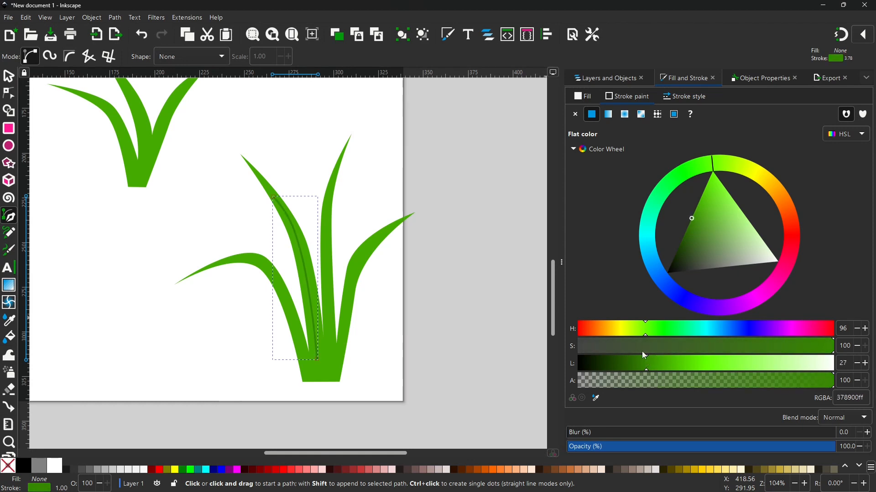
# Draw a matching vein line down the center of the four-blade tuft's tall third blade.
pyautogui.click(11, 97)
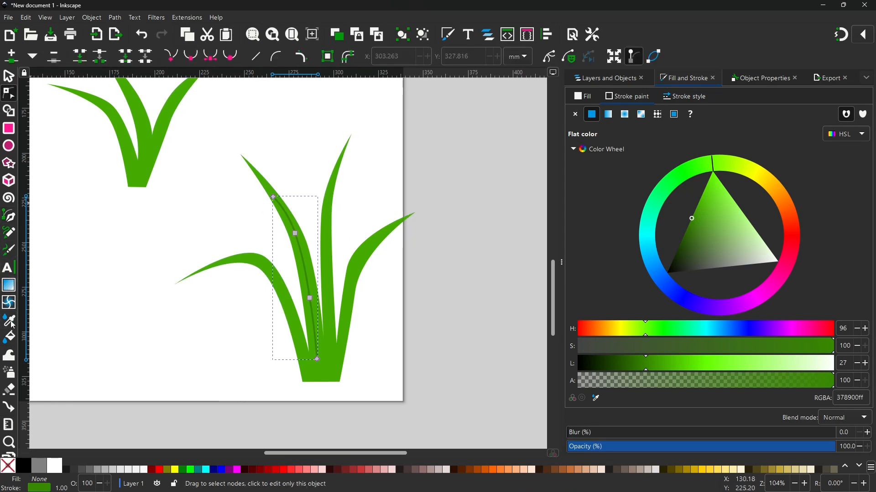
pyautogui.click(9, 217)
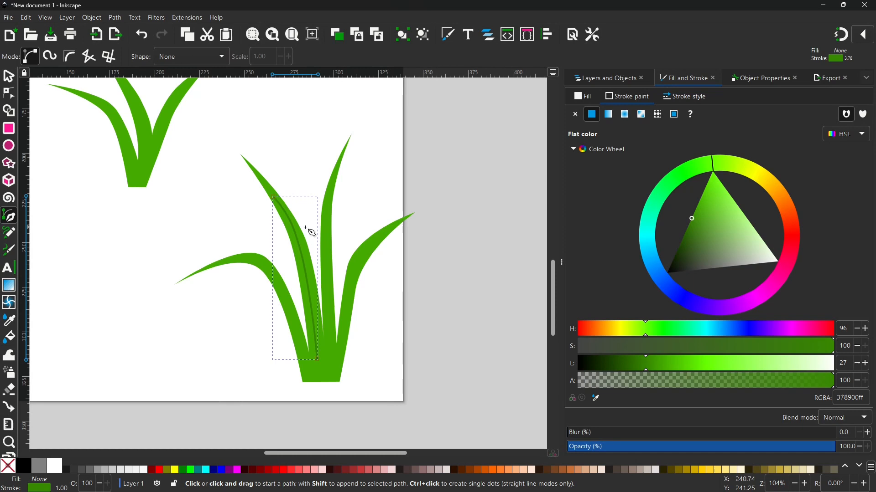
pyautogui.click(332, 178)
pyautogui.moveTo(325, 233); pyautogui.dragTo(325, 255)
pyautogui.moveTo(329, 313); pyautogui.dragTo(329, 327)
pyautogui.doubleClick(328, 360)
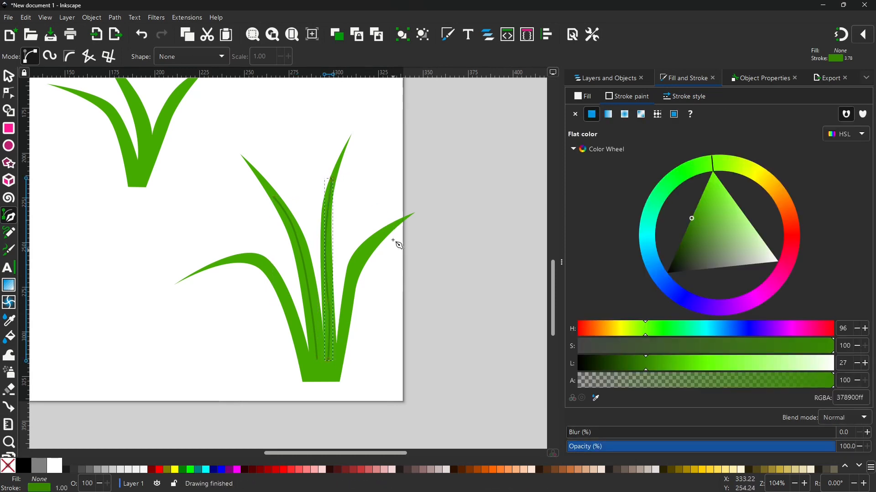
# Draw curved vein lines along the four-blade tuft's far-right and far-left blades.
pyautogui.click(391, 228)
pyautogui.moveTo(359, 256); pyautogui.dragTo(349, 277)
pyautogui.doubleClick(340, 357)
pyautogui.click(232, 259)
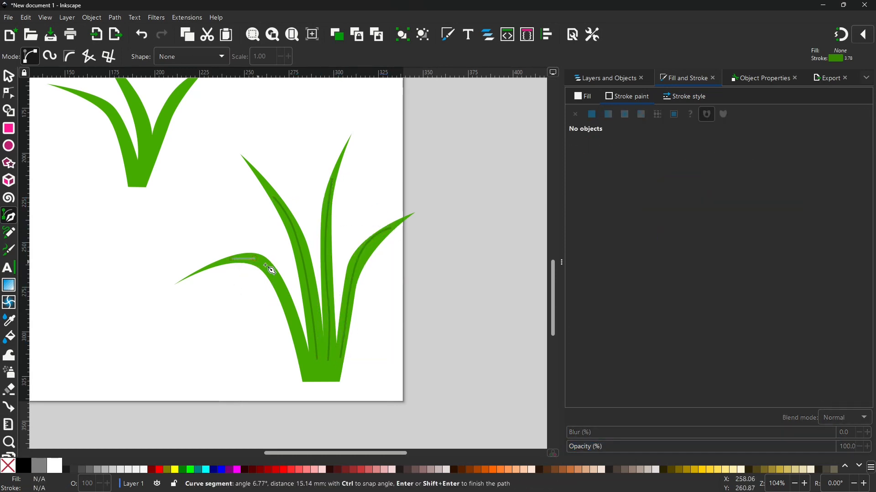
pyautogui.moveTo(278, 281); pyautogui.dragTo(286, 299)
pyautogui.doubleClick(304, 356)
# Draw a curved vein along each of the small middle tuft's three blades and check the middle vein's center node.
pyautogui.scroll(2, 184, 160)
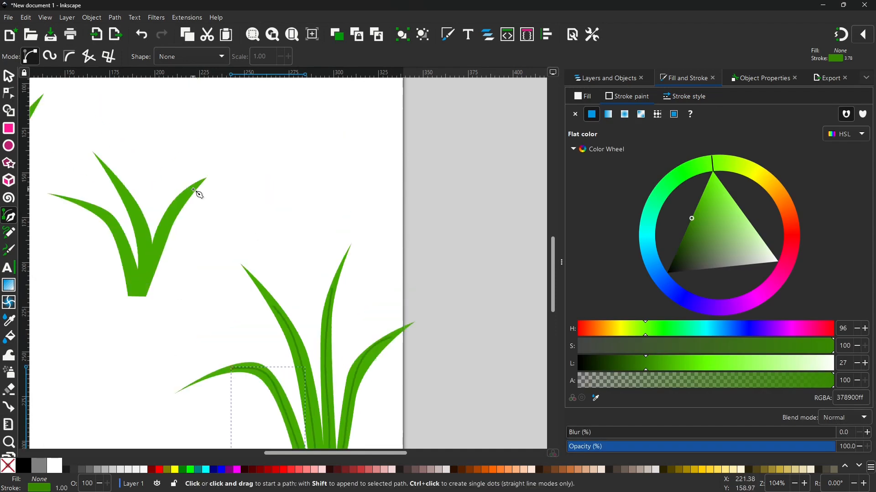
pyautogui.click(193, 189)
pyautogui.moveTo(169, 212)
pyautogui.mouseDown()
pyautogui.moveTo(162, 235)
pyautogui.moveTo(123, 249)
pyautogui.mouseUp()
pyautogui.doubleClick(144, 282)
pyautogui.click(113, 174)
pyautogui.doubleClick(144, 269)
pyautogui.click(89, 205)
pyautogui.doubleClick(132, 274)
pyautogui.click(8, 93)
pyautogui.click(138, 213)
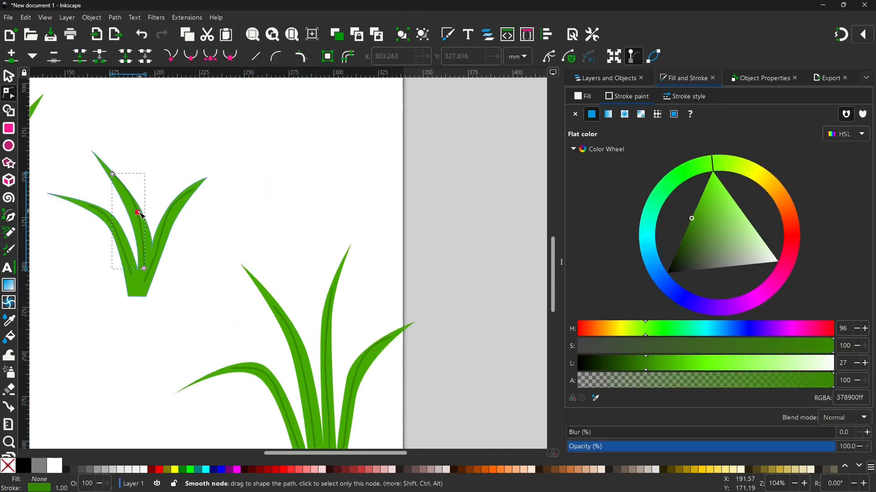
pyautogui.click(217, 210)
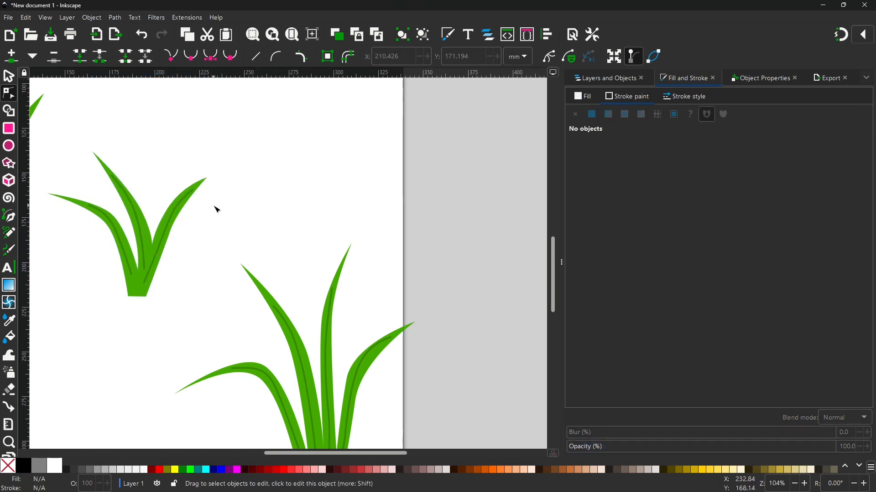
# Draw a curved vein along each of the three blades of the large tuft on the page's left side.
pyautogui.scroll(-2, 214, 207)
pyautogui.moveTo(65, 180)
pyautogui.mouseDown()
pyautogui.moveTo(184, 213)
pyautogui.moveTo(189, 237)
pyautogui.moveTo(226, 262)
pyautogui.mouseUp()
pyautogui.scroll(2, 196, 216)
pyautogui.press('b')
pyautogui.click(168, 126)
pyautogui.doubleClick(193, 312)
pyautogui.click(272, 178)
pyautogui.doubleClick(207, 311)
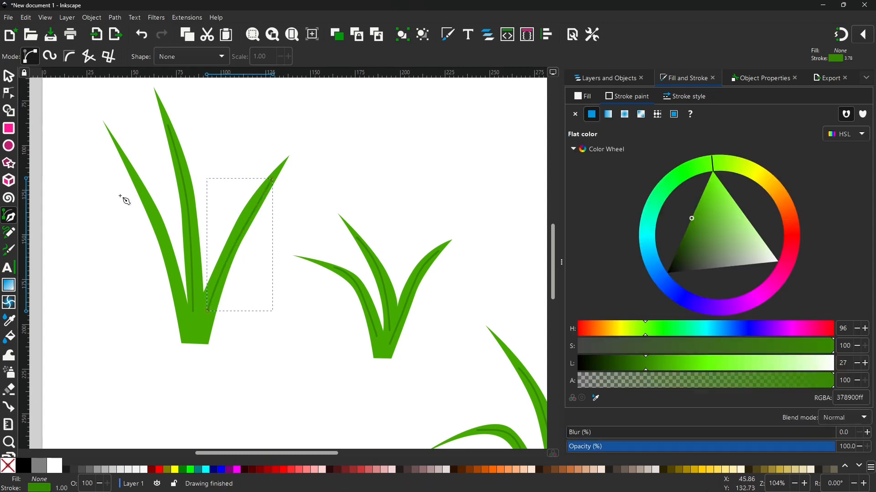
pyautogui.click(127, 164)
pyautogui.moveTo(161, 231); pyautogui.dragTo(167, 263)
pyautogui.doubleClick(184, 314)
# Set the stroke width of the large tuft's left vein to 0.5 mm.
pyautogui.click(684, 97)
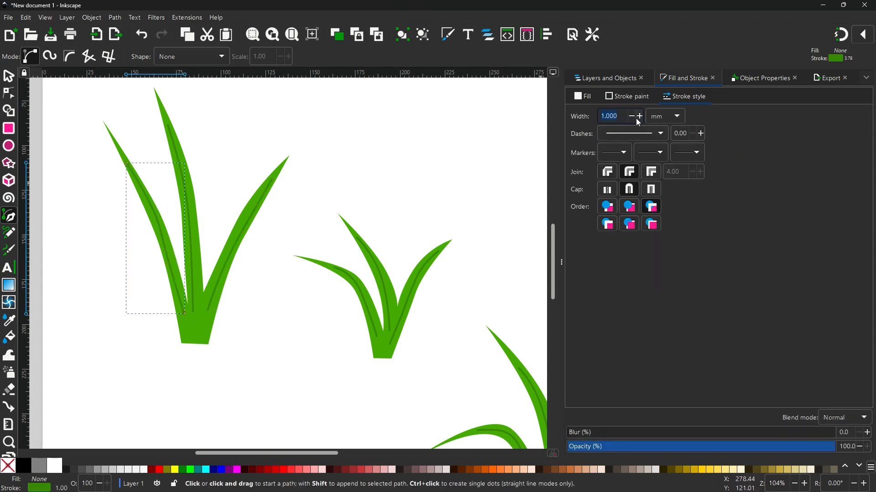
pyautogui.write('0.4')
pyautogui.press('Return')
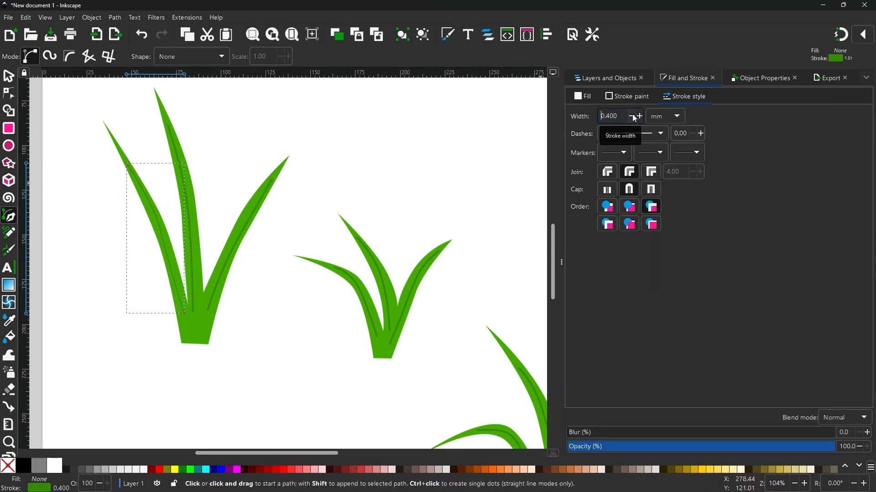
pyautogui.click(639, 116)
# Set the stroke width of the large tuft's middle and right veins to 0.5 mm as well.
pyautogui.click(8, 79)
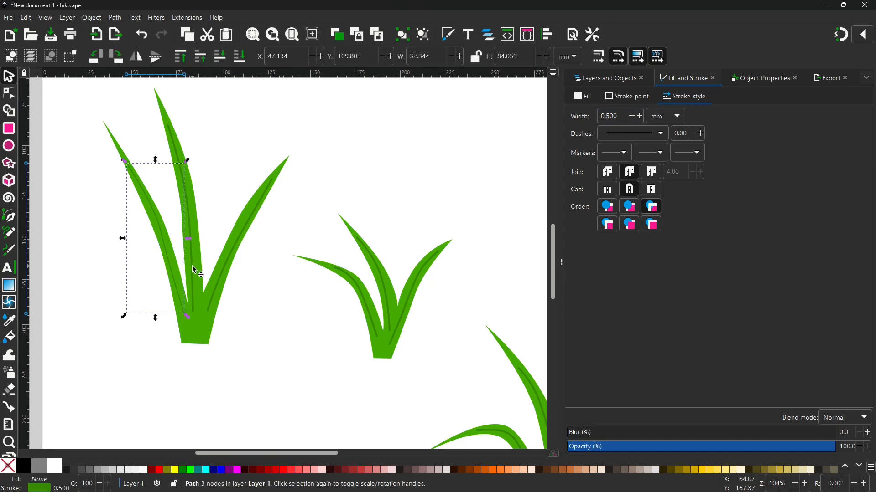
pyautogui.click(192, 265)
pyautogui.click(238, 246)
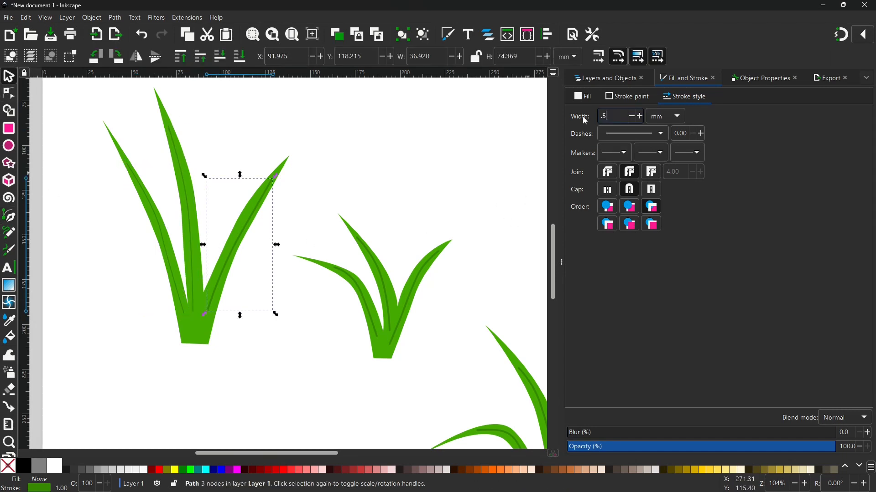
pyautogui.press('Return')
pyautogui.click(92, 204)
# Recolor the large left tuft's blade shape with the bright green sampled from the third-row right tuft in the reference image.
pyautogui.scroll(-3, 372, 225)
pyautogui.scroll(3, 355, 272)
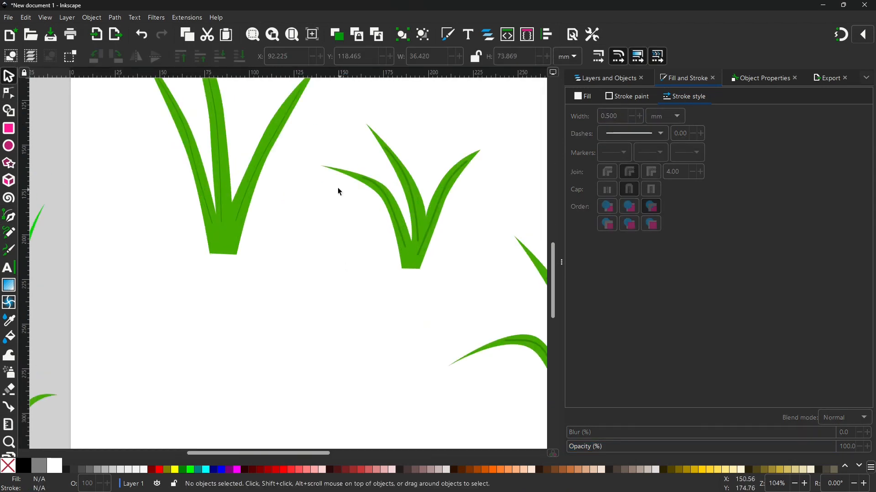
pyautogui.moveTo(551, 296); pyautogui.dragTo(552, 259)
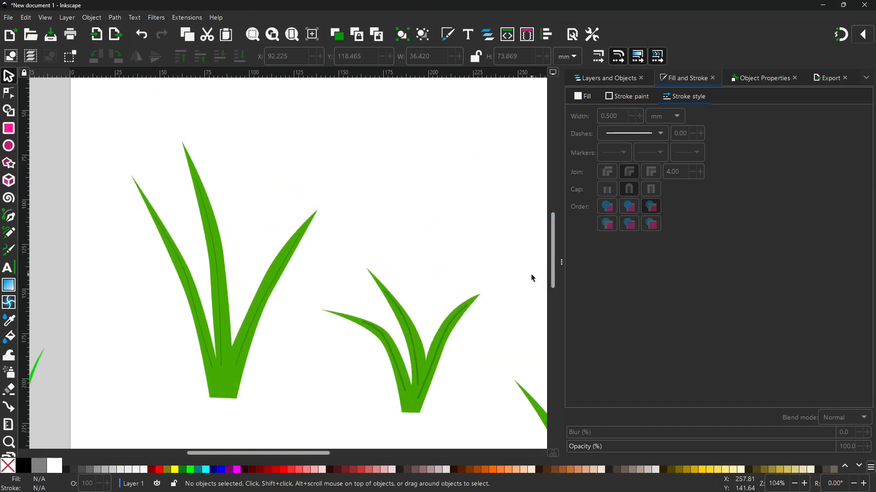
pyautogui.scroll(-3, 195, 354)
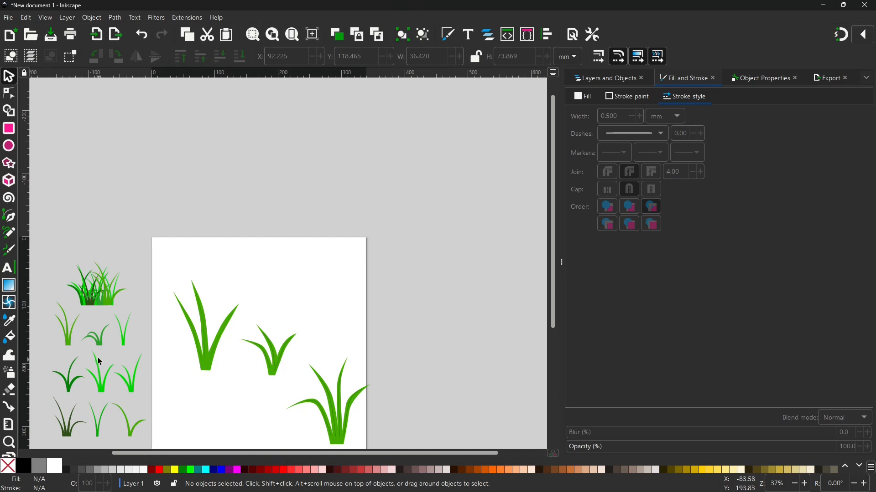
pyautogui.scroll(-3, 94, 361)
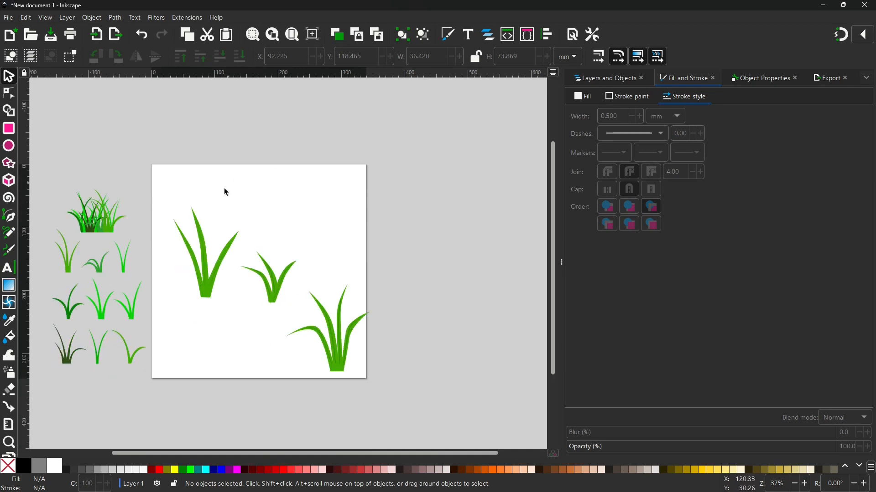
pyautogui.click(211, 295)
pyautogui.press('d')
pyautogui.click(131, 314)
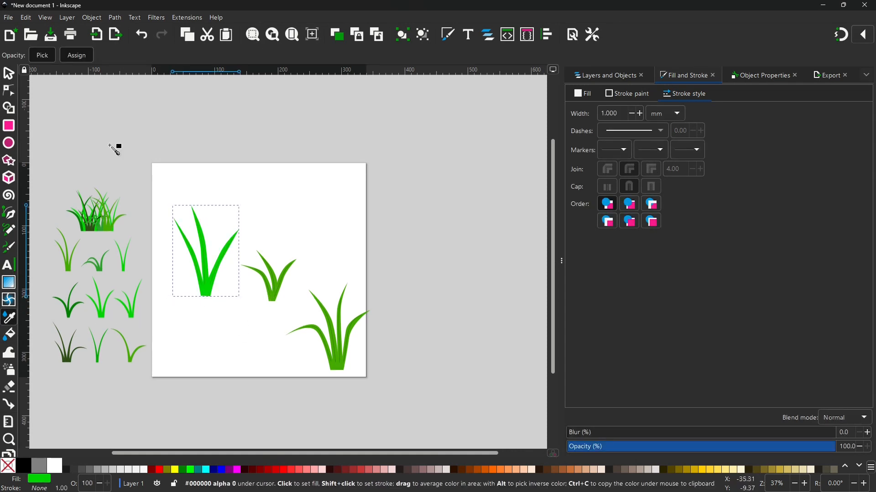
pyautogui.press('s')
pyautogui.click(276, 288)
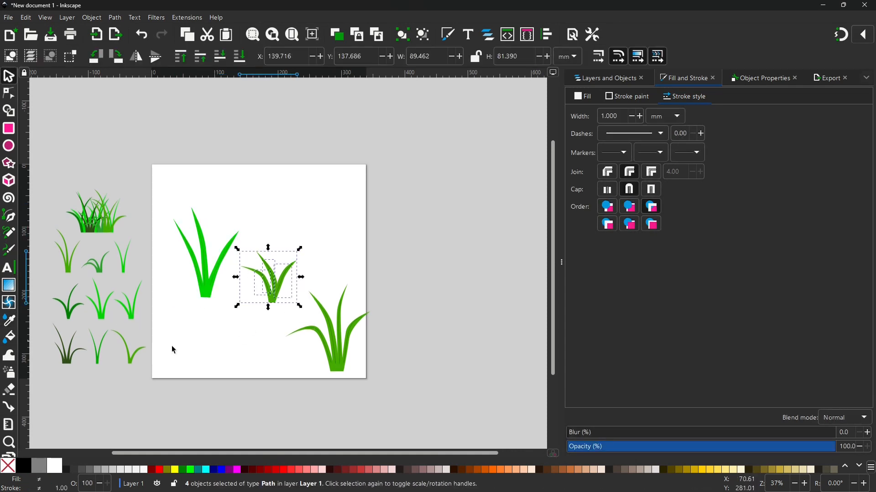
pyautogui.click(10, 321)
pyautogui.click(598, 76)
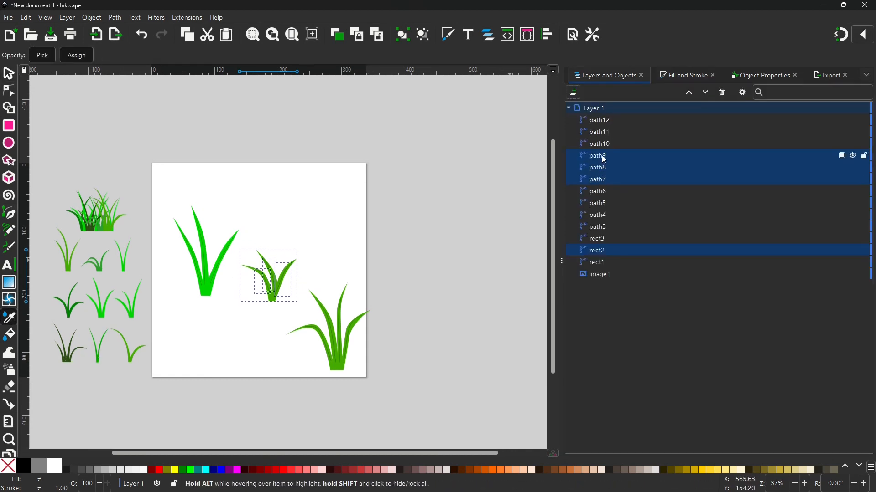
pyautogui.click(601, 155)
pyautogui.click(600, 143)
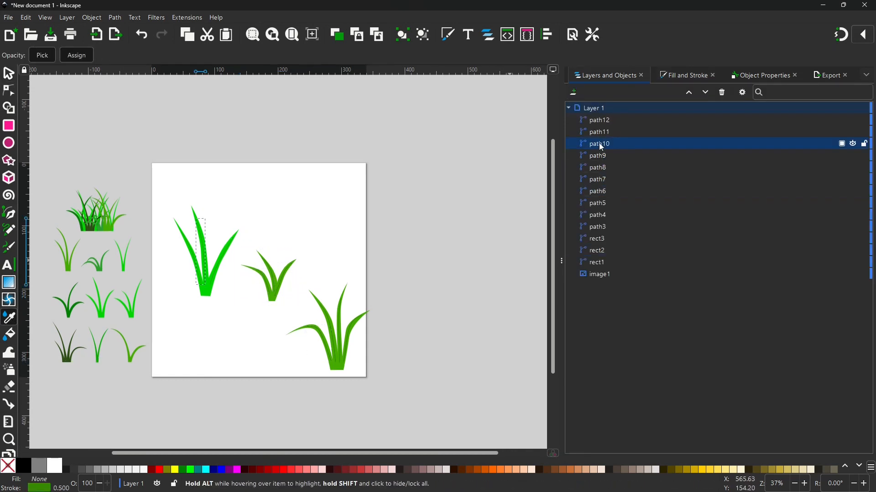
pyautogui.press('s')
# Recolor only the small middle tuft's blade shape with the dark green sampled from the bottom-left tuft in the reference image.
pyautogui.scroll(3, 289, 299)
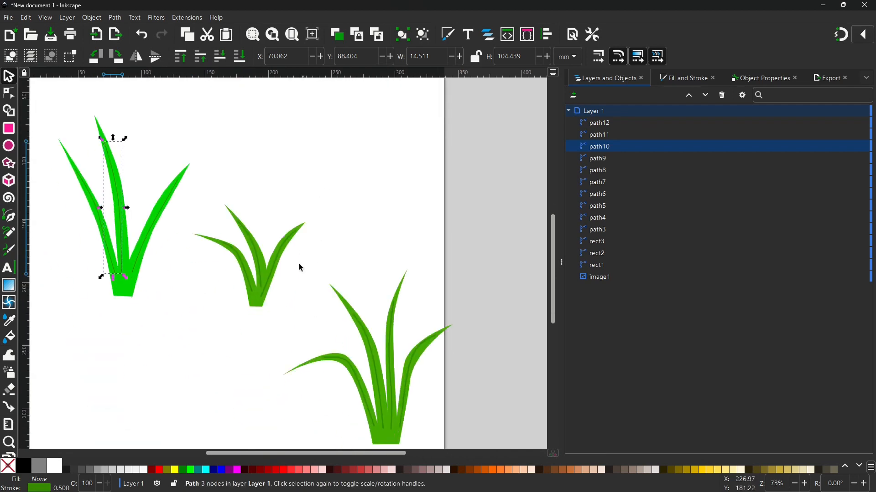
pyautogui.click(250, 274)
pyautogui.scroll(-4, 110, 274)
pyautogui.click(10, 321)
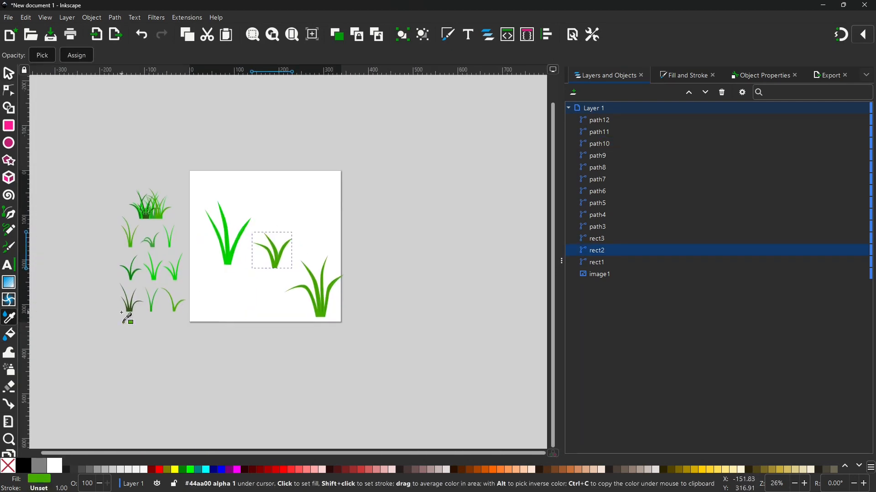
pyautogui.scroll(5, 123, 312)
pyautogui.click(160, 299)
pyautogui.scroll(-4, 294, 285)
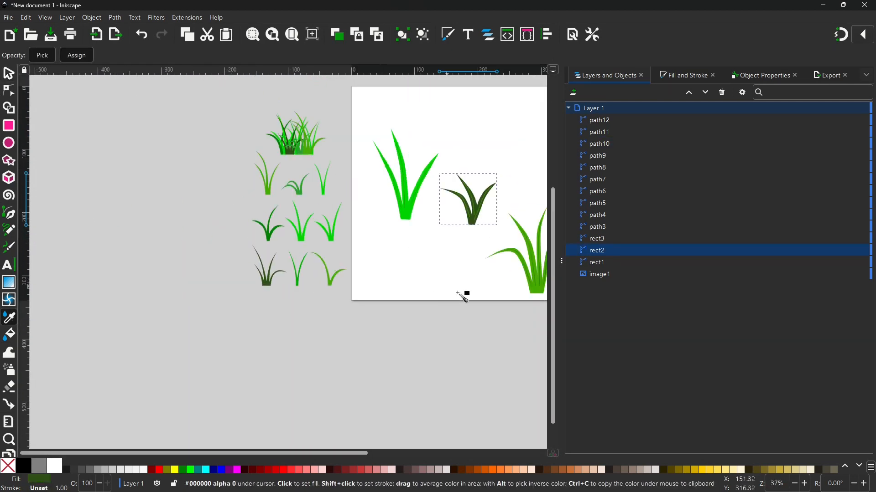
pyautogui.click(9, 73)
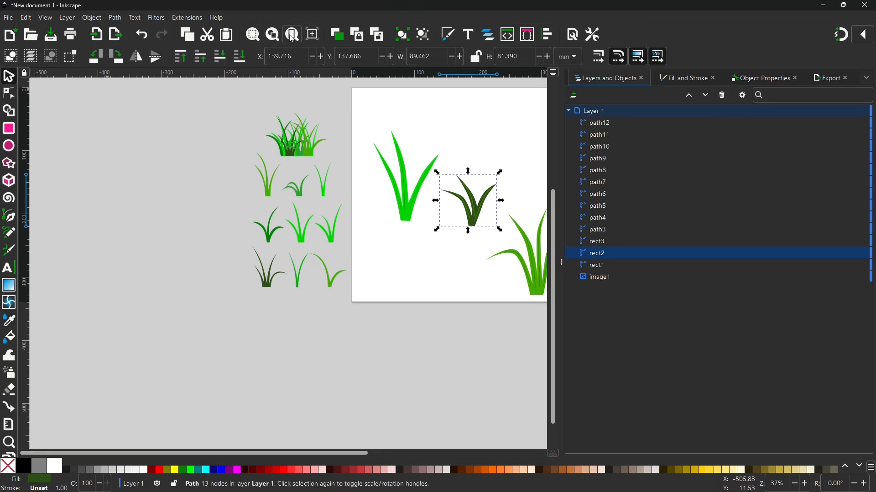
pyautogui.press('5')
pyautogui.click(198, 296)
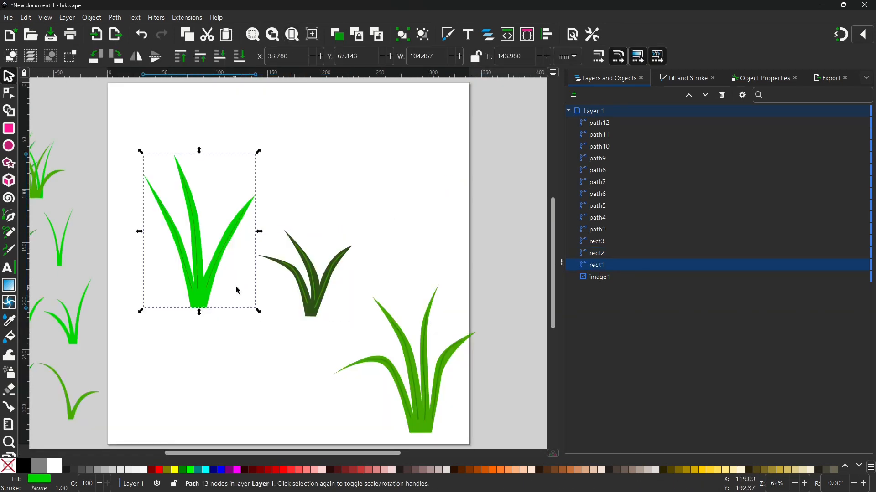
pyautogui.keyDown('ctrl'); pyautogui.click(597, 254); pyautogui.keyUp('ctrl')
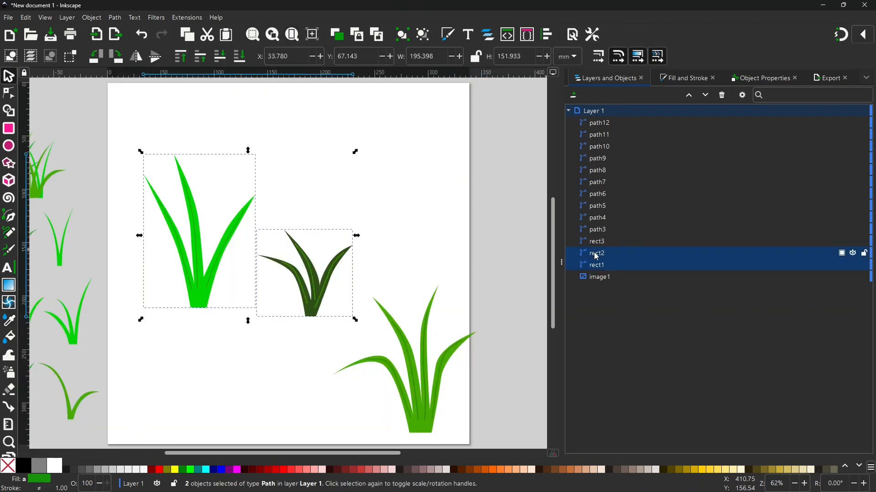
pyautogui.keyDown('shift'); pyautogui.click(349, 247); pyautogui.keyUp('shift')
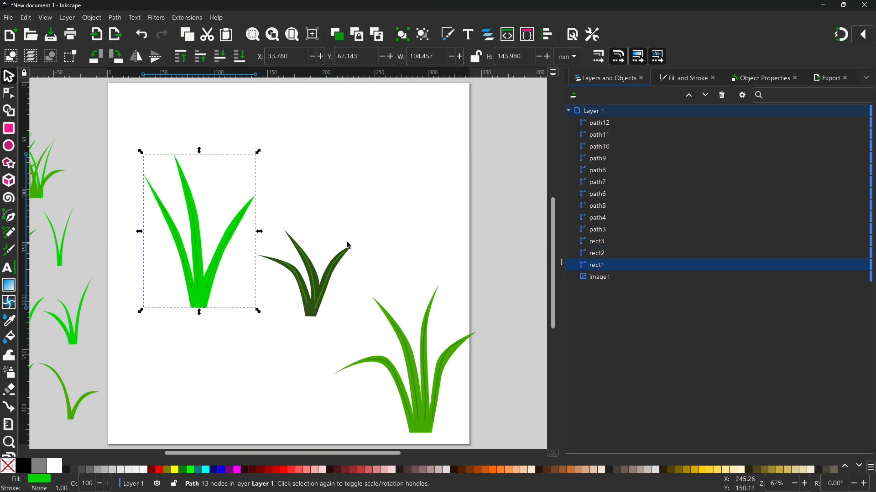
# Group the large left tuft's three veins with its blade shape, and check the group by hiding and showing it.
pyautogui.click(188, 282)
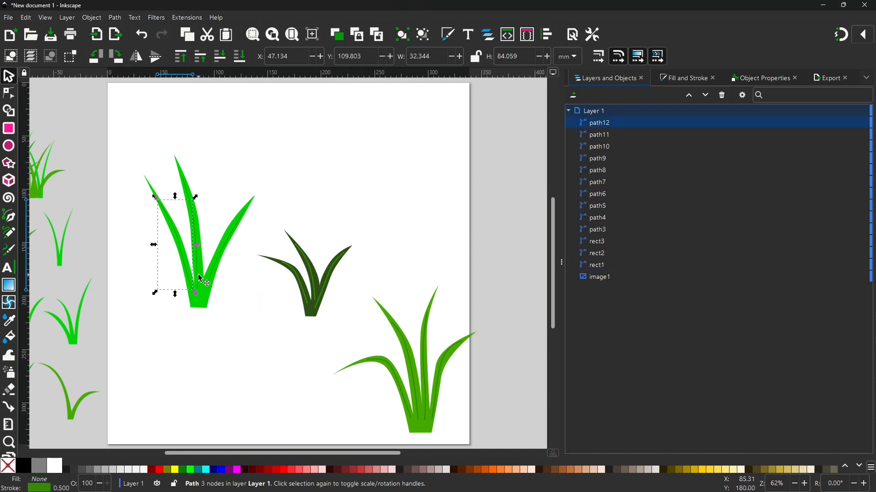
pyautogui.click(197, 275)
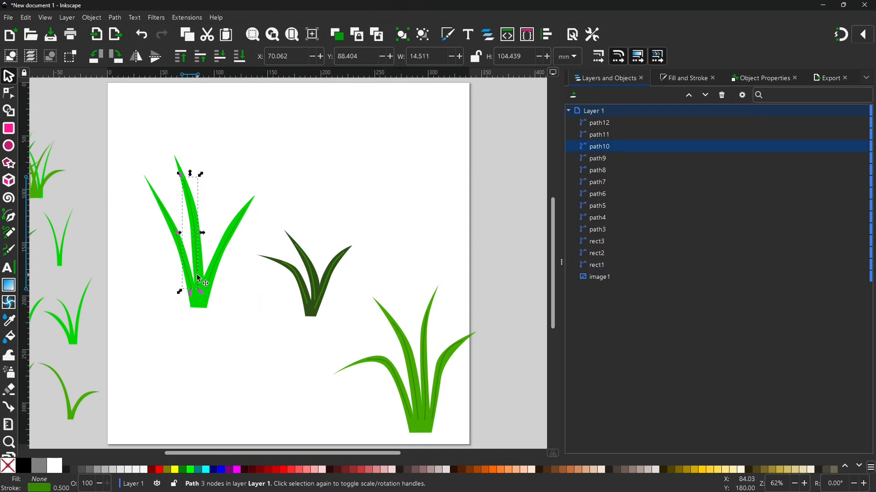
pyautogui.keyDown('shift'); pyautogui.click(181, 250); pyautogui.keyUp('shift')
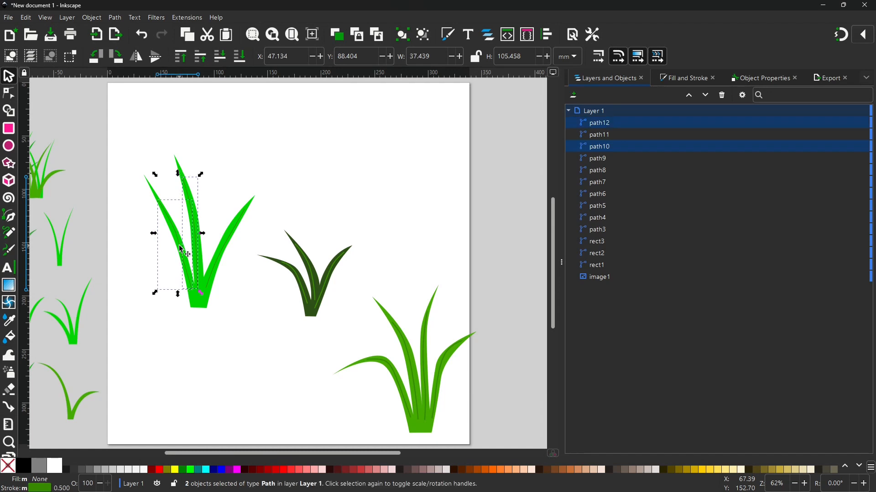
pyautogui.keyDown('shift'); pyautogui.click(216, 256); pyautogui.keyUp('shift')
pyautogui.keyDown('shift'); pyautogui.click(199, 301); pyautogui.keyUp('shift')
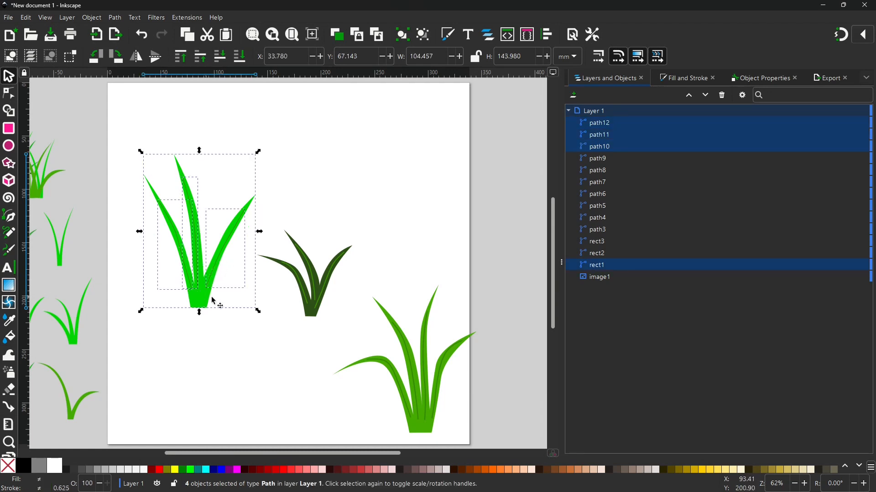
pyautogui.press('ctrl')
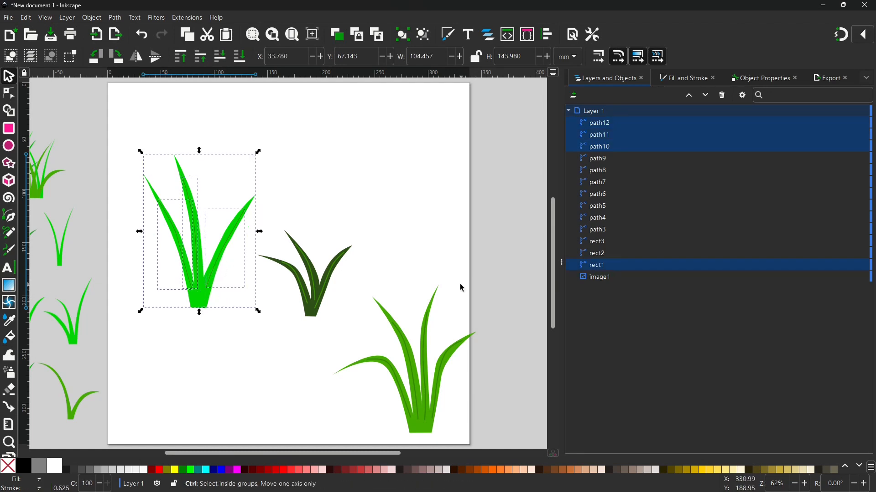
pyautogui.hotkey('ctrl', 'g')
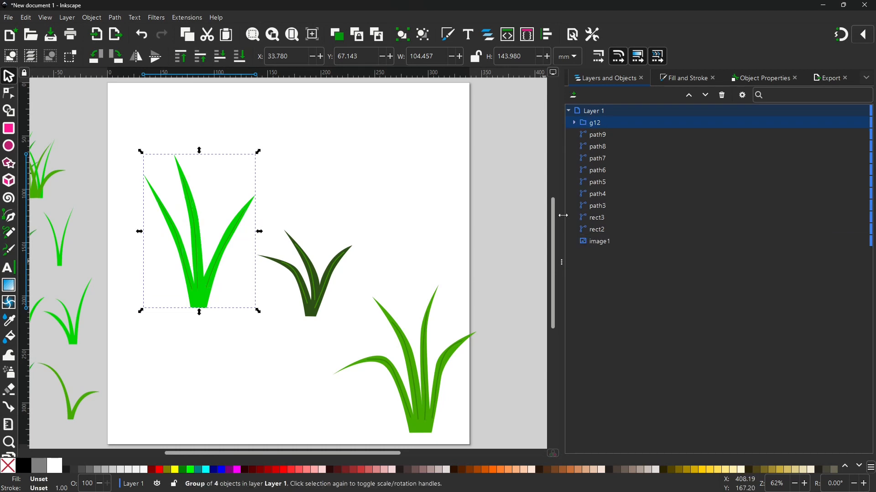
pyautogui.click(852, 124)
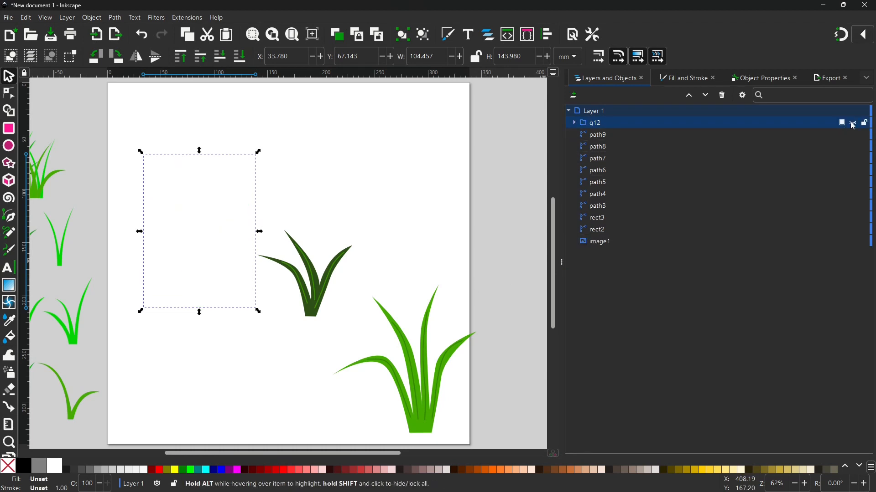
pyautogui.click(853, 124)
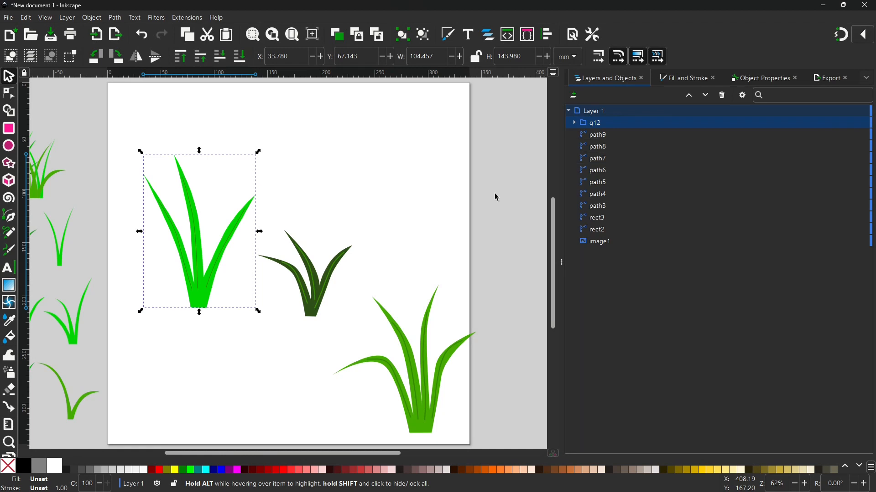
# Group the small dark middle tuft's three veins with its blade shape.
pyautogui.click(315, 294)
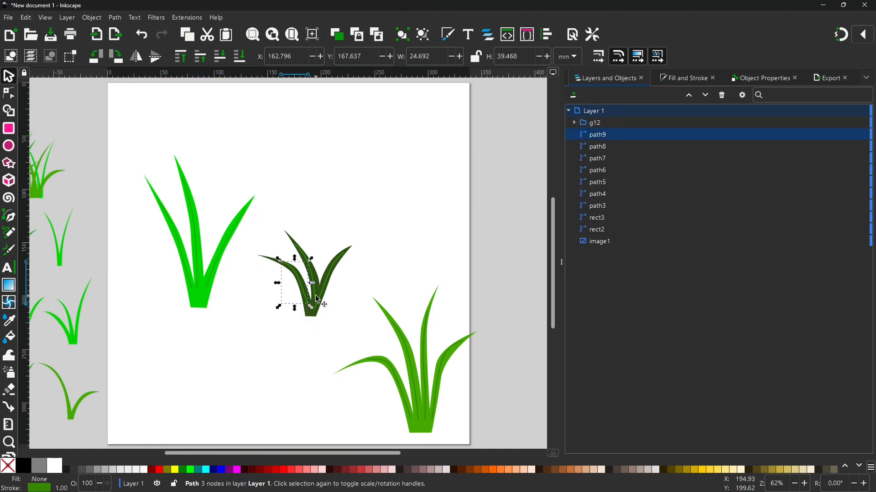
pyautogui.keyDown('shift'); pyautogui.click(317, 299); pyautogui.keyUp('shift')
pyautogui.keyDown('shift'); pyautogui.click(314, 304); pyautogui.keyUp('shift')
pyautogui.keyDown('shift'); pyautogui.click(312, 318); pyautogui.keyUp('shift')
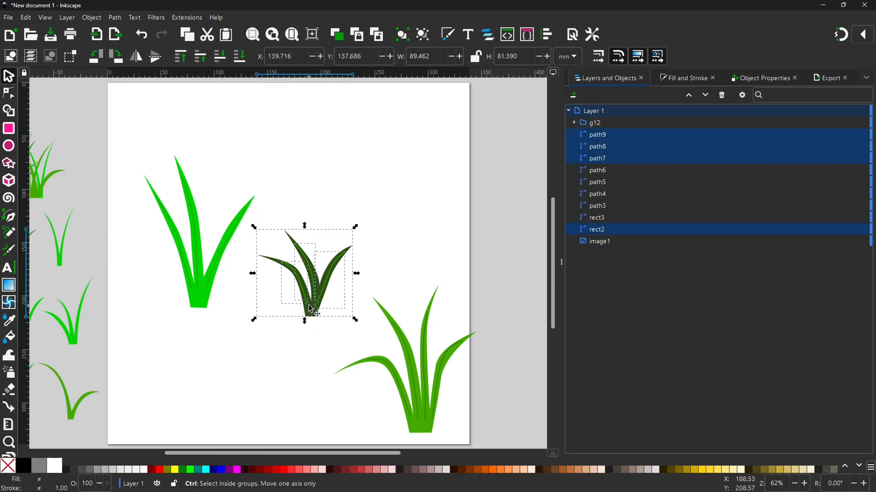
pyautogui.hotkey('ctrl', 'g')
# Group the lower-right tuft's blade shape with its four veins.
pyautogui.click(416, 416)
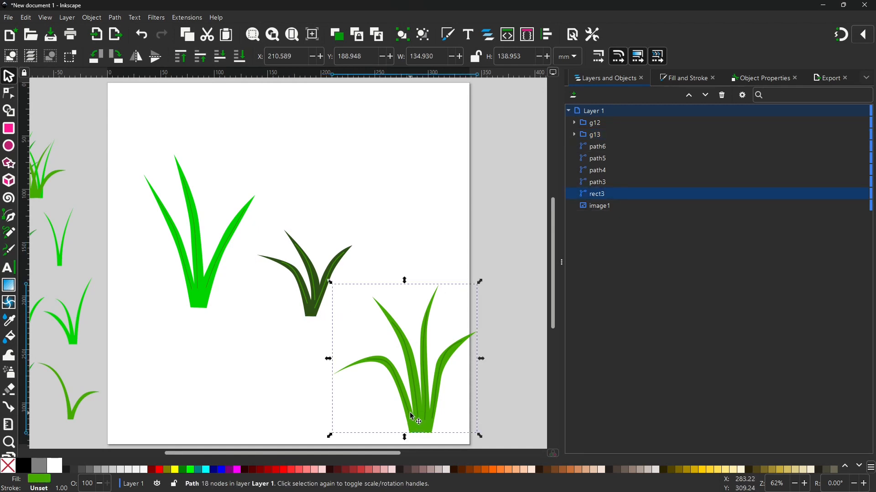
pyautogui.keyDown('shift'); pyautogui.click(416, 418); pyautogui.keyUp('shift')
pyautogui.keyDown('shift'); pyautogui.click(426, 416); pyautogui.keyUp('shift')
pyautogui.keyDown('shift'); pyautogui.click(433, 418); pyautogui.keyUp('shift')
pyautogui.keyDown('shift'); pyautogui.click(439, 420); pyautogui.keyUp('shift')
pyautogui.hotkey('ctrl', 'g')
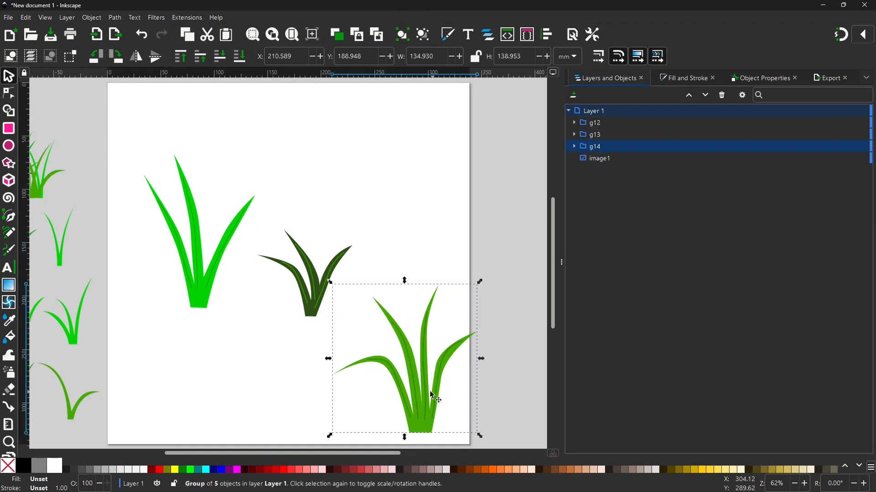
# Overlap the three tufts into one clump with aligned bases, and lower the bright green group one level behind the dark tuft.
pyautogui.moveTo(417, 388); pyautogui.dragTo(322, 264)
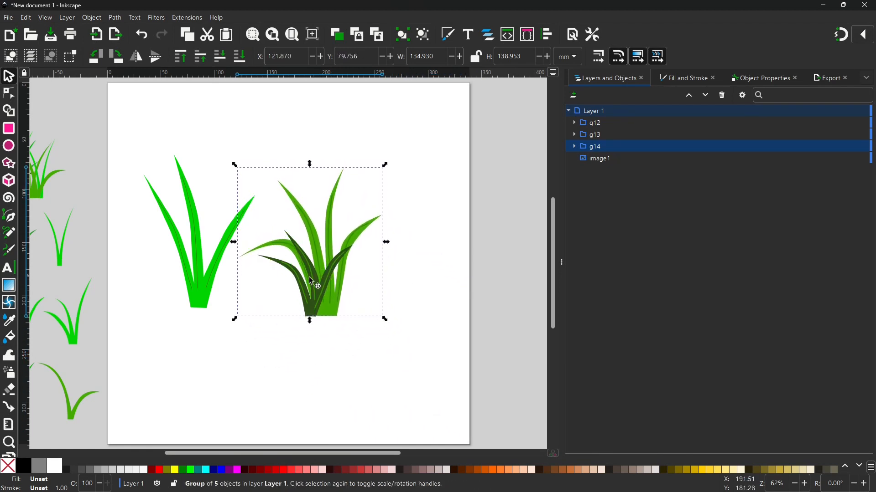
pyautogui.click(203, 287)
pyautogui.moveTo(204, 286); pyautogui.dragTo(302, 298)
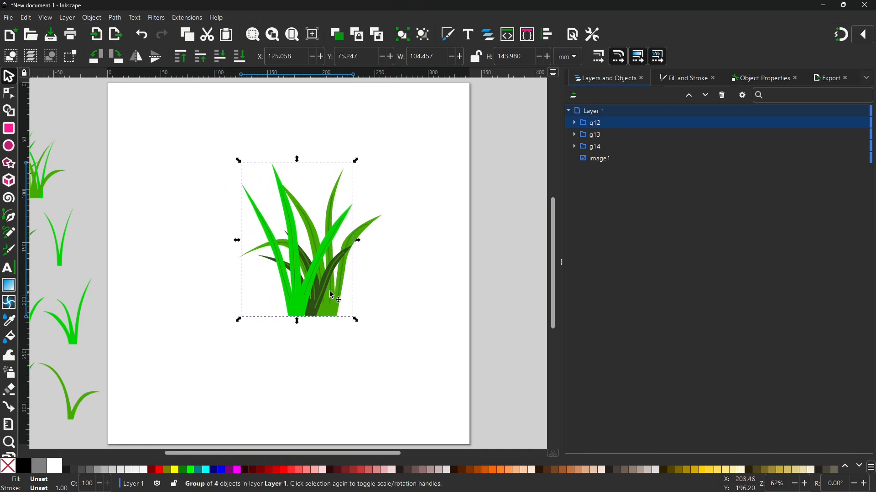
pyautogui.click(706, 96)
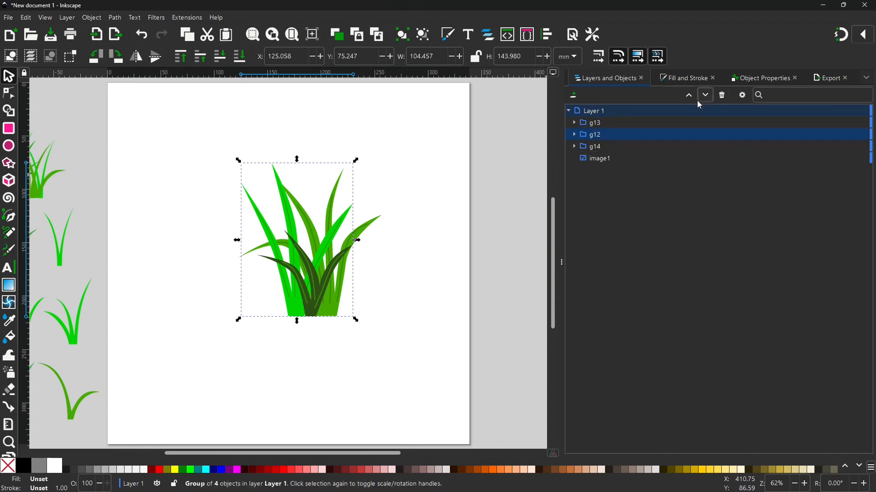
pyautogui.click(413, 266)
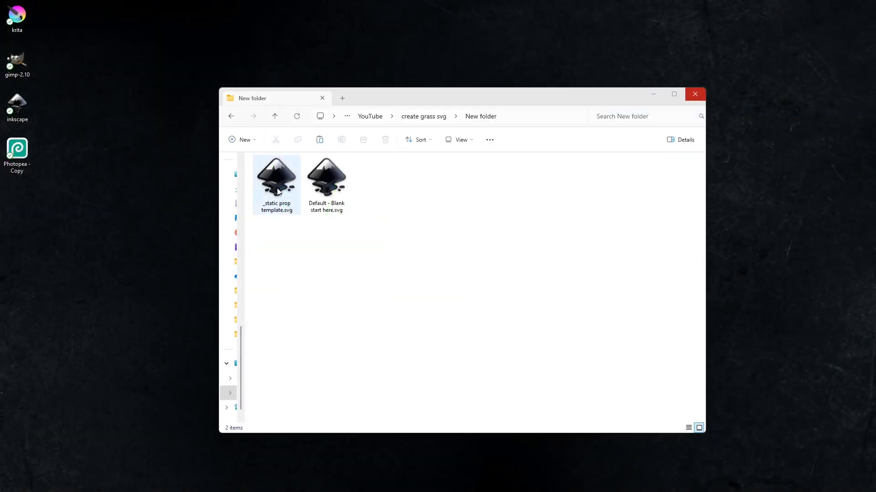
# Open _static prop template.svg, expand its RLBone and RLImage groups, and examine the contents of the square and circle subgroups.
pyautogui.doubleClick(277, 191)
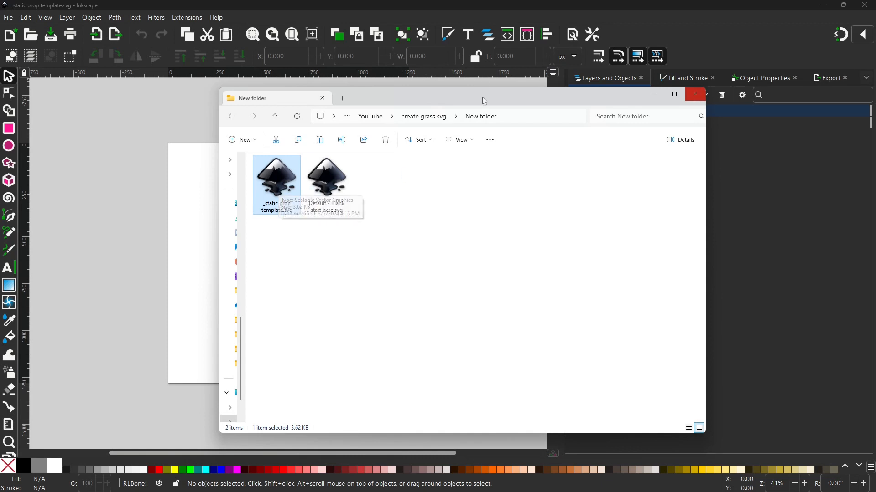
pyautogui.click(446, 10)
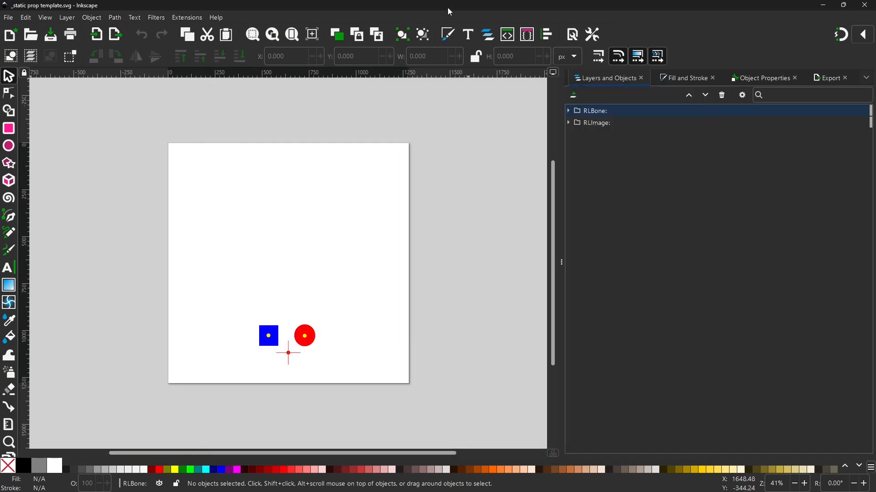
pyautogui.click(568, 111)
pyautogui.click(569, 171)
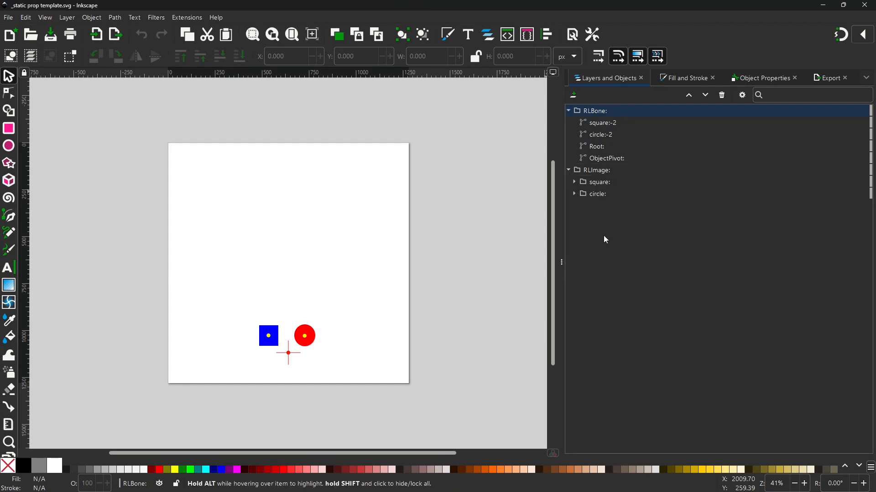
pyautogui.click(574, 182)
pyautogui.click(574, 207)
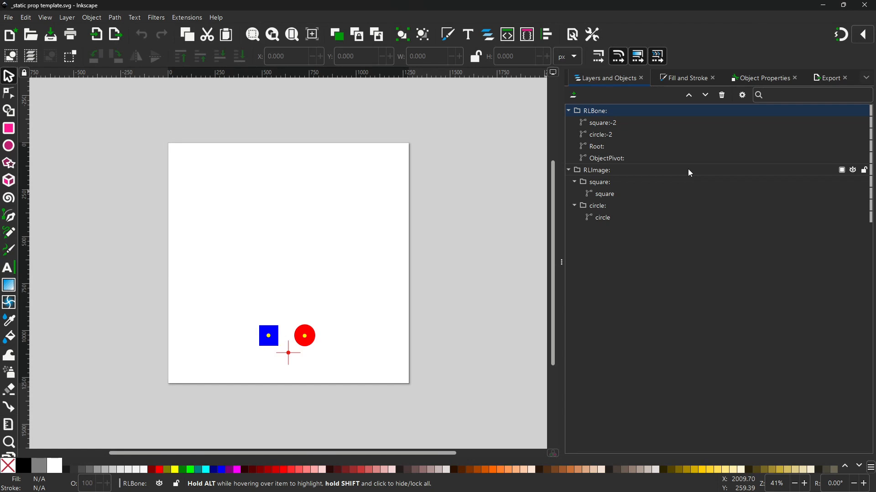
pyautogui.click(574, 182)
pyautogui.click(575, 194)
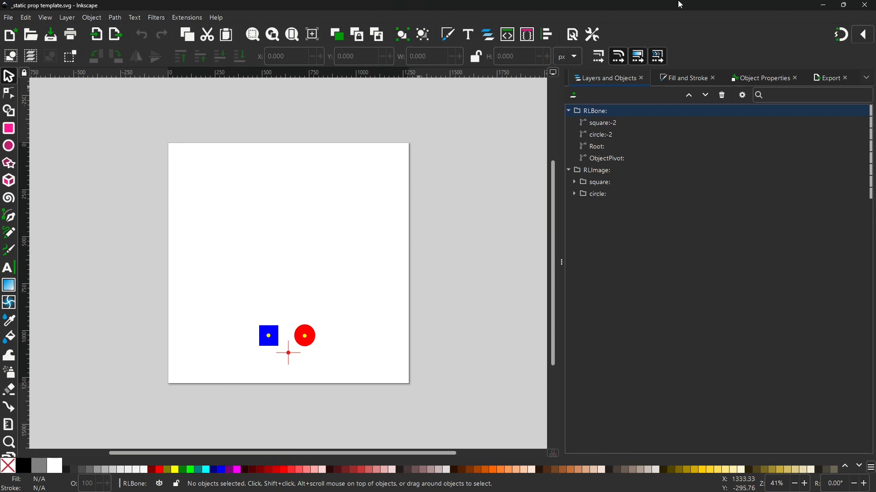
# Restore the template's window and fit it to the left half of the screen at full height.
pyautogui.click(843, 5)
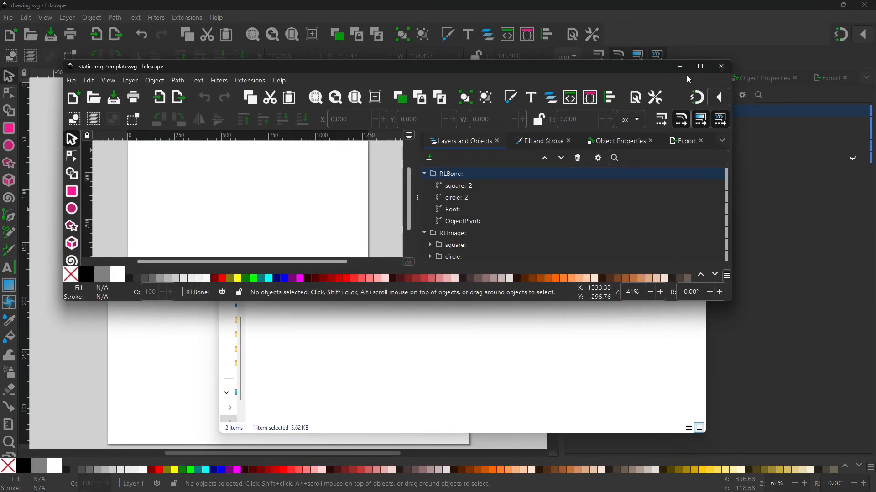
pyautogui.moveTo(733, 141); pyautogui.dragTo(485, 140)
pyautogui.moveTo(388, 74); pyautogui.dragTo(328, 17)
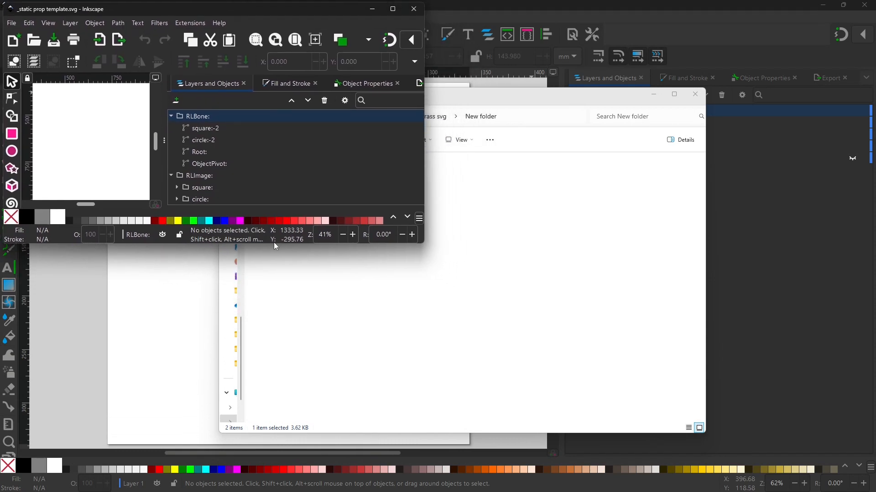
pyautogui.moveTo(269, 243)
pyautogui.mouseDown()
pyautogui.moveTo(248, 470)
pyautogui.moveTo(239, 487)
pyautogui.mouseUp()
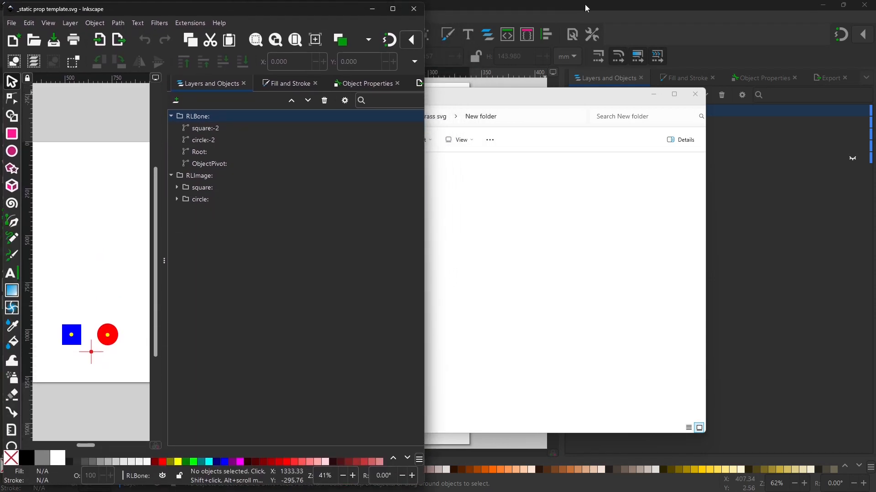
# Fit the drawing.svg window to the right half of the screen at full height, and widen the canvas area in both windows.
pyautogui.click(586, 7)
pyautogui.click(843, 5)
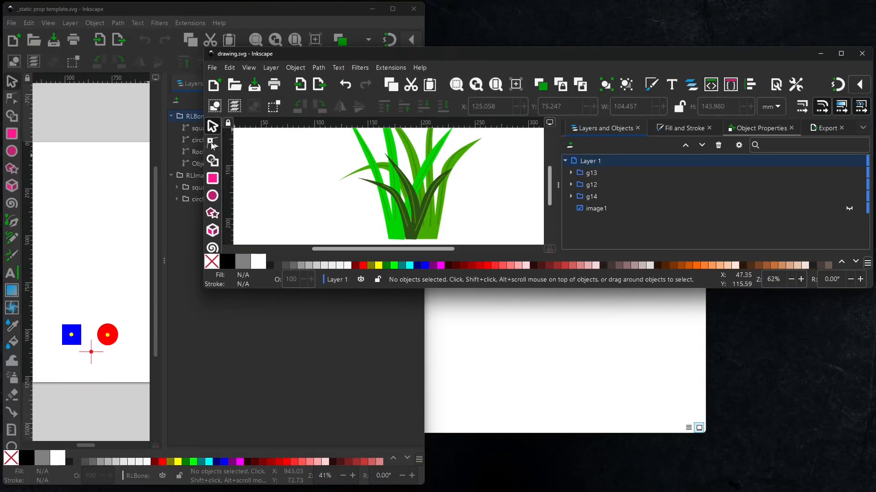
pyautogui.moveTo(205, 141); pyautogui.dragTo(439, 142)
pyautogui.moveTo(674, 54); pyautogui.dragTo(669, 14)
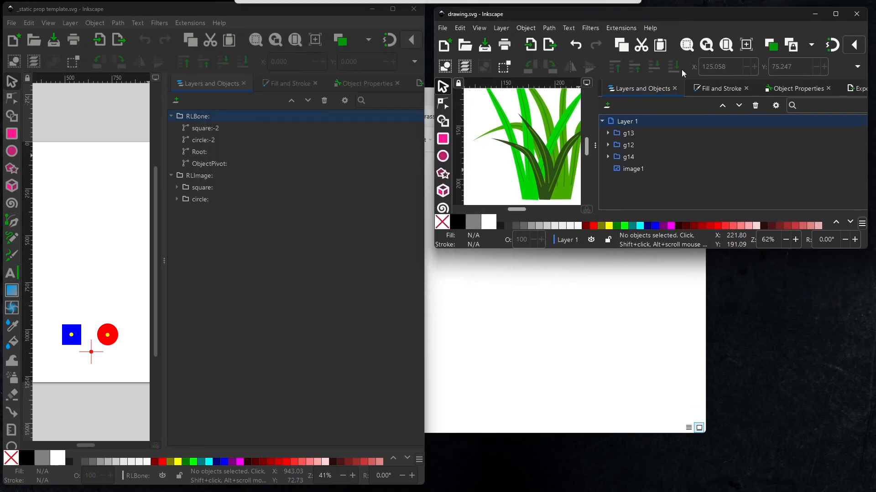
pyautogui.moveTo(704, 249); pyautogui.dragTo(706, 486)
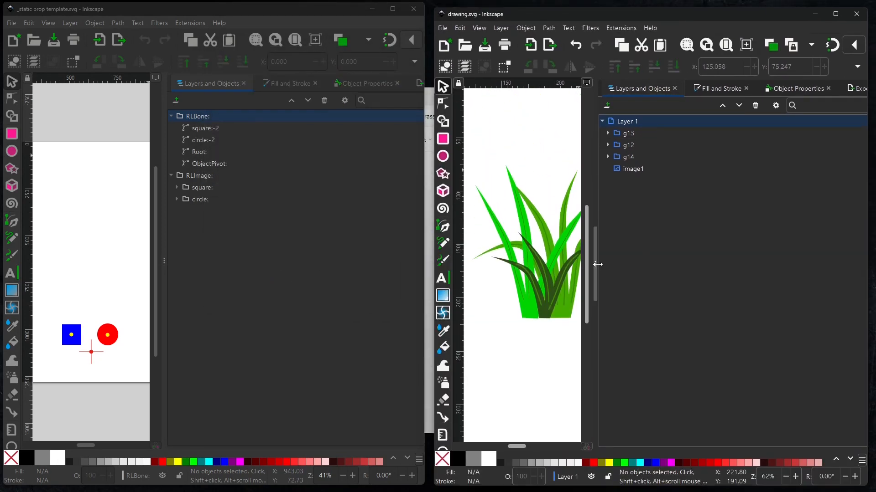
pyautogui.moveTo(595, 264); pyautogui.dragTo(725, 264)
pyautogui.moveTo(165, 261); pyautogui.dragTo(336, 260)
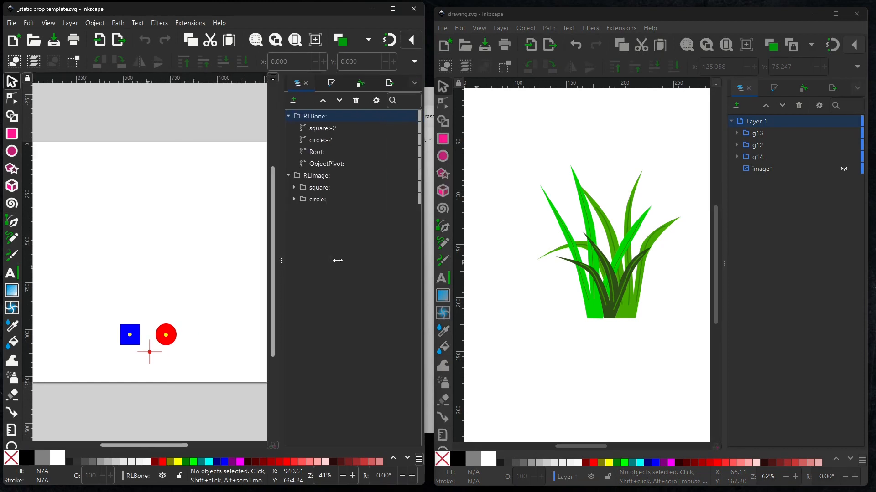
# Rename the dark tuft's group as grass1 and the bright green tuft's group as grass2.
pyautogui.click(756, 134)
pyautogui.click(759, 133)
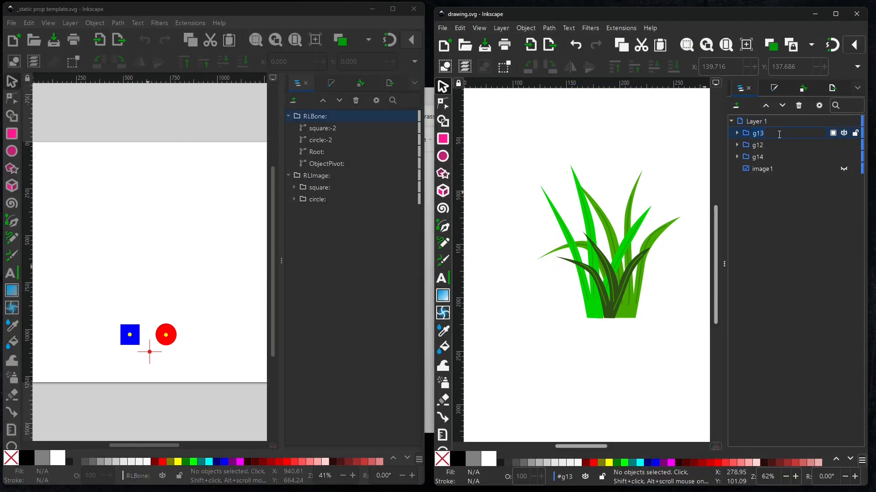
pyautogui.write('grass')
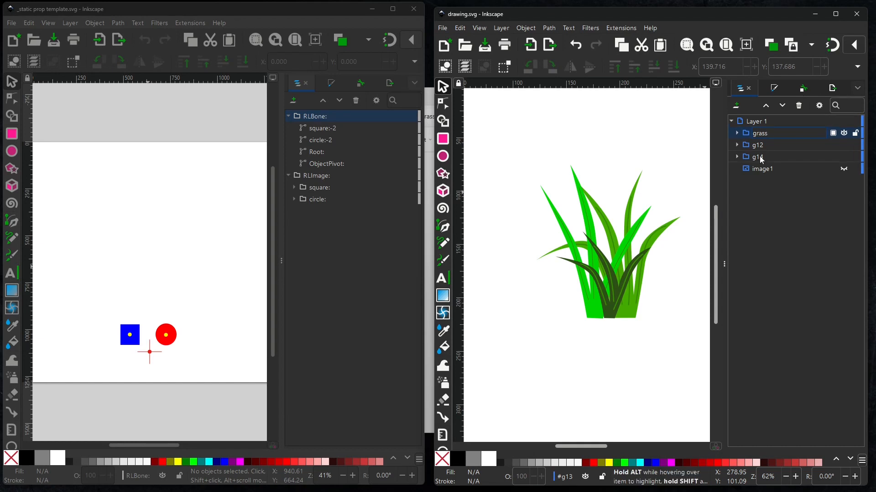
pyautogui.write('1')
pyautogui.click(770, 145)
pyautogui.click(770, 145)
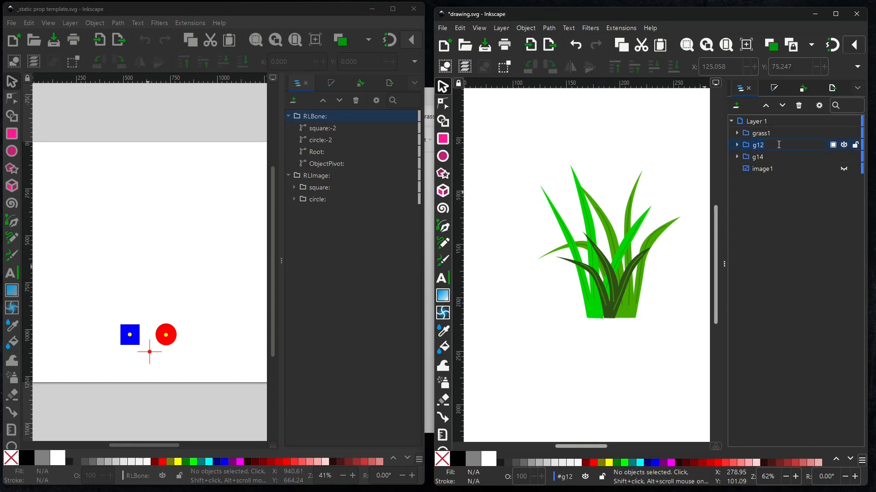
pyautogui.write('grass2')
# Rename the remaining grass group, g14, as grass3.
pyautogui.click(762, 157)
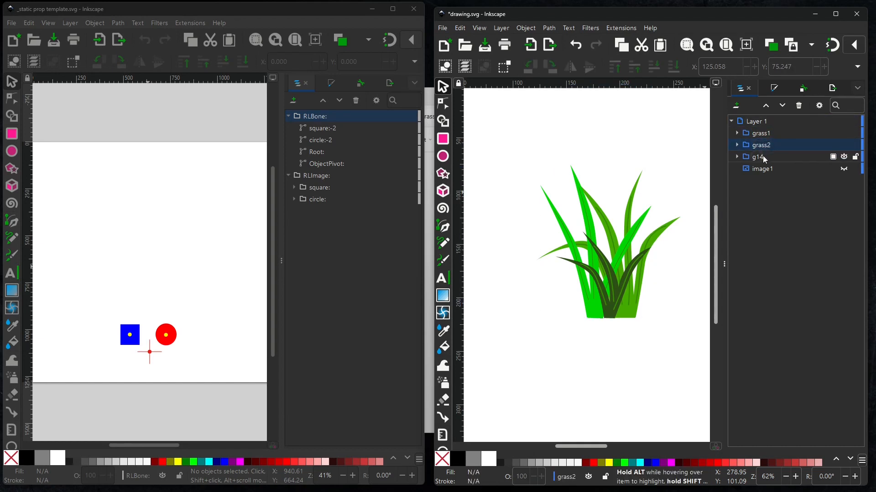
pyautogui.click(762, 156)
pyautogui.write('gress')
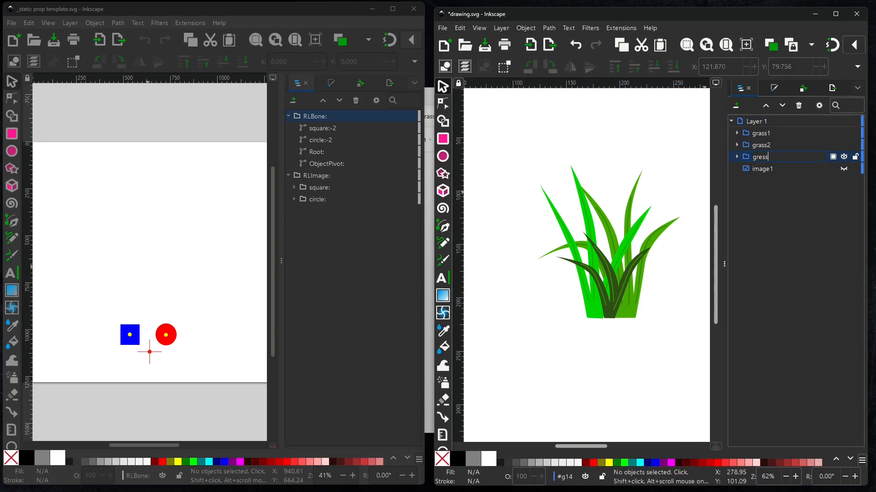
pyautogui.press('BackSpace')
pyautogui.press('BackSpace')
pyautogui.press('BackSpace')
pyautogui.write('ass3')
pyautogui.press('Return')
# Copy the grass1, grass2 and grass3 groups from drawing.svg and paste them into _static prop template.svg.
pyautogui.click(763, 134)
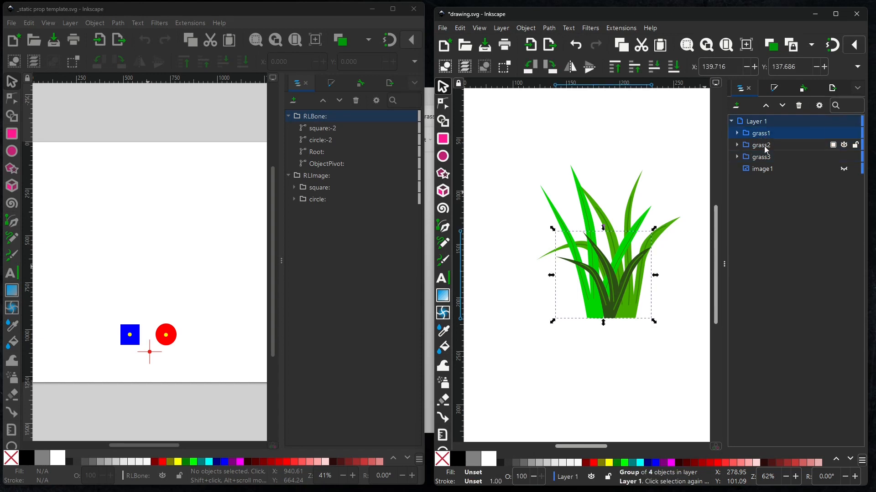
pyautogui.keyDown('shift'); pyautogui.click(767, 159); pyautogui.keyUp('shift')
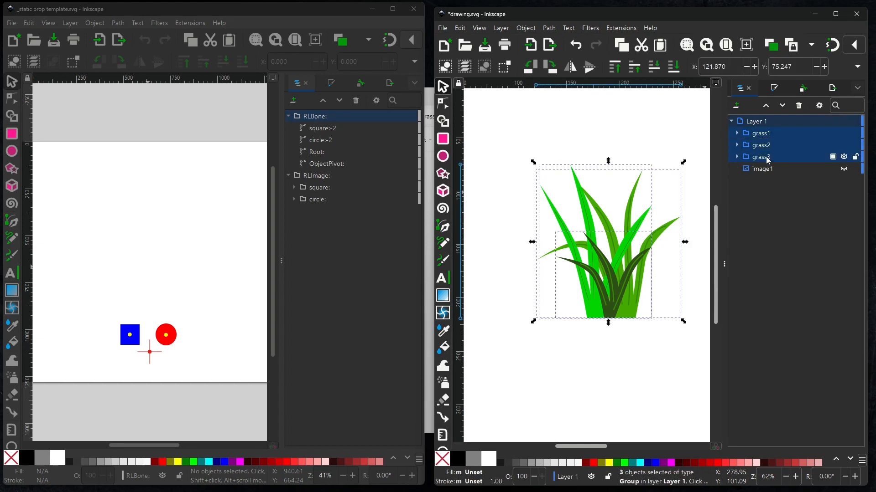
pyautogui.click(461, 28)
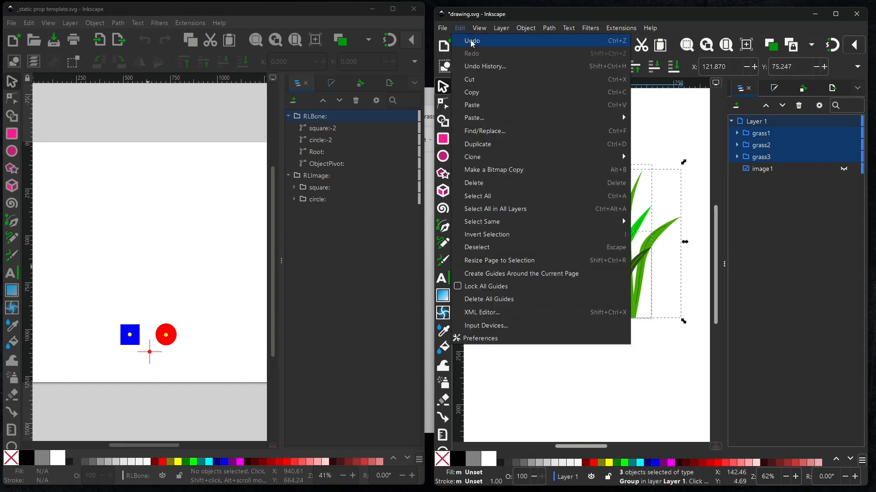
pyautogui.click(482, 94)
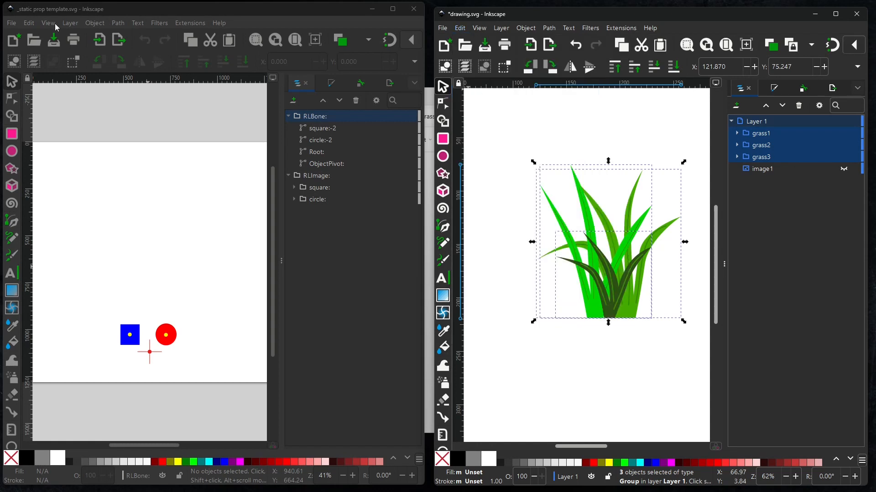
pyautogui.click(29, 24)
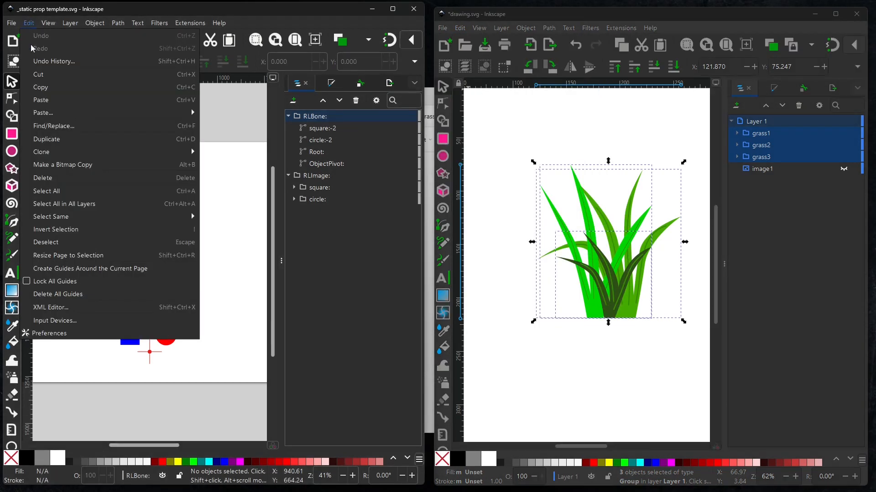
pyautogui.click(45, 103)
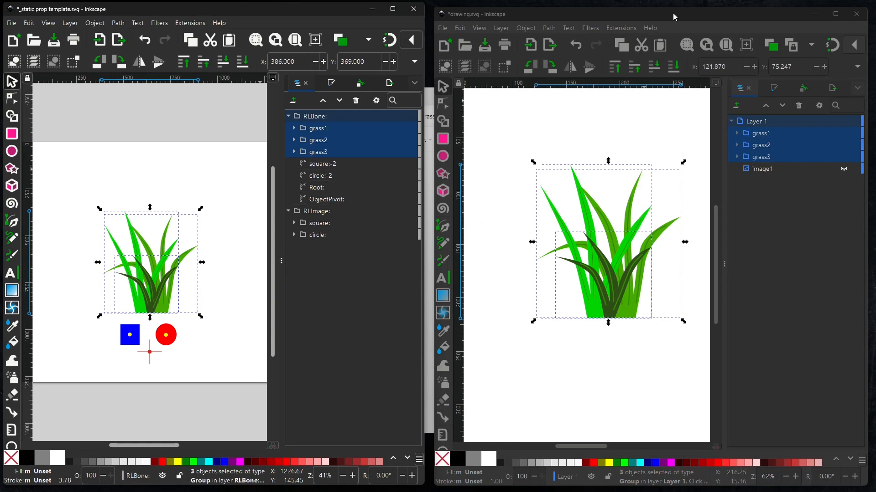
# Minimize drawing.svg, maximize the template window, and move the three grass groups from RLBone to the top of the RLImage group.
pyautogui.click(815, 13)
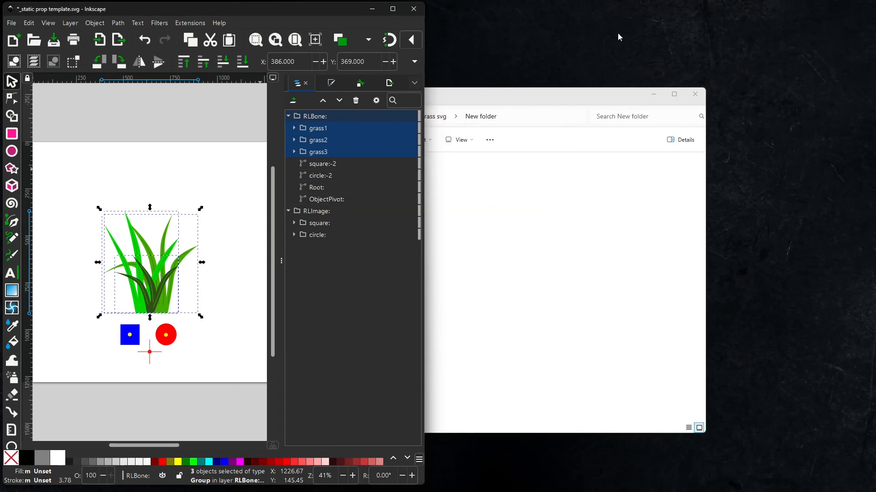
pyautogui.click(392, 9)
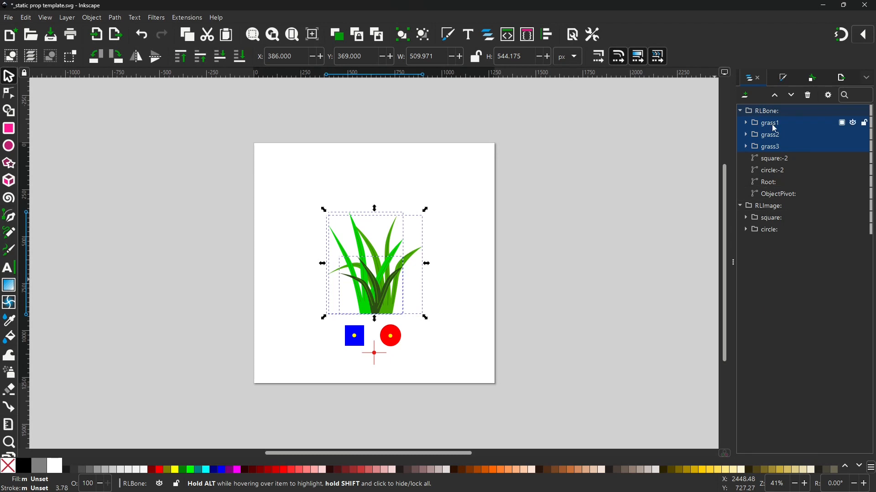
pyautogui.moveTo(772, 126); pyautogui.dragTo(800, 207)
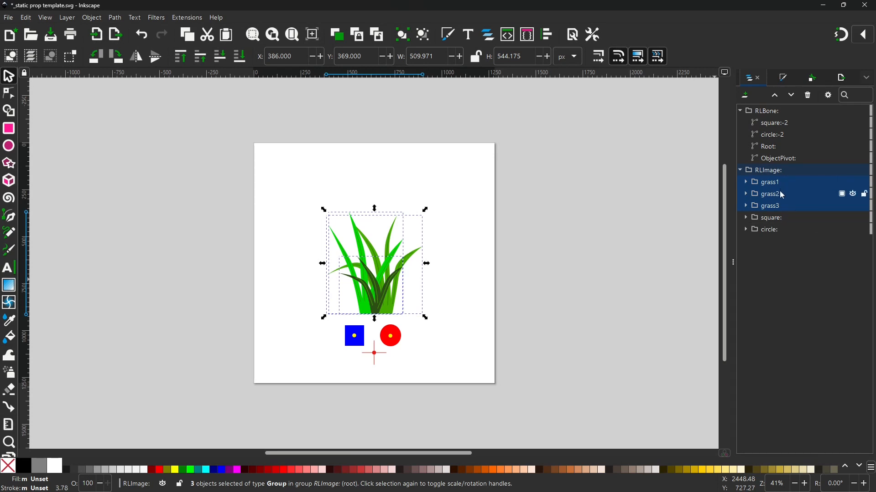
pyautogui.click(780, 223)
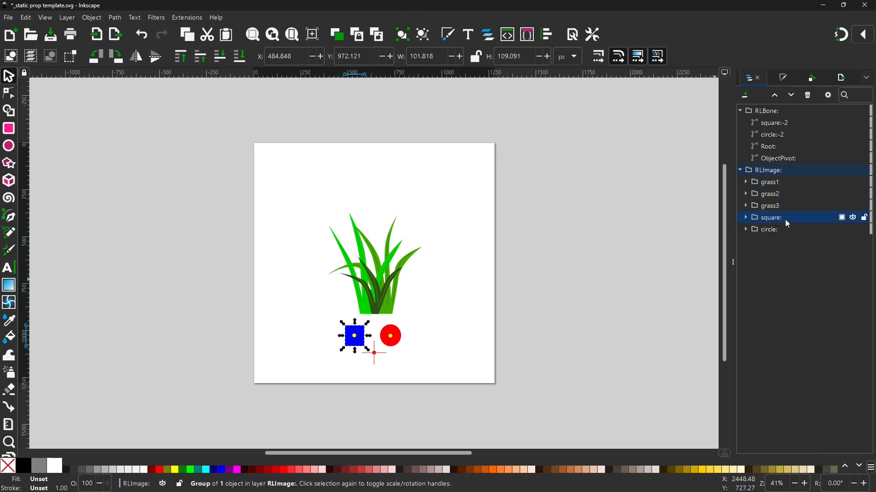
pyautogui.click(787, 222)
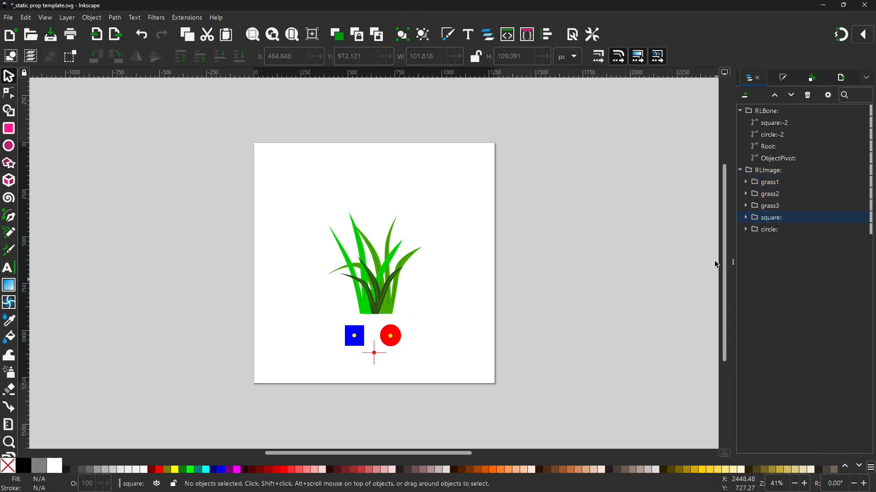
# Widen the object list and append a colon to the three grass group names, making them grass1:, grass2: and grass3:.
pyautogui.moveTo(730, 263); pyautogui.dragTo(680, 263)
pyautogui.click(723, 192)
pyautogui.click(724, 182)
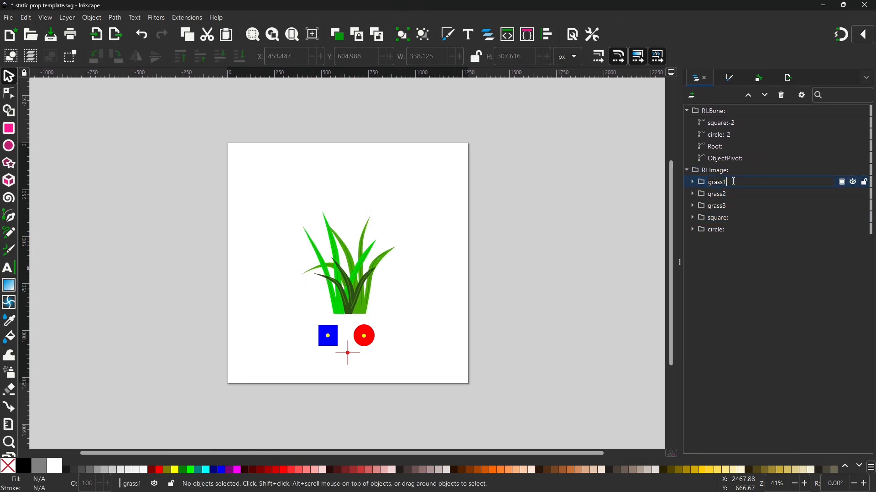
pyautogui.write(':')
pyautogui.click(725, 194)
pyautogui.click(725, 192)
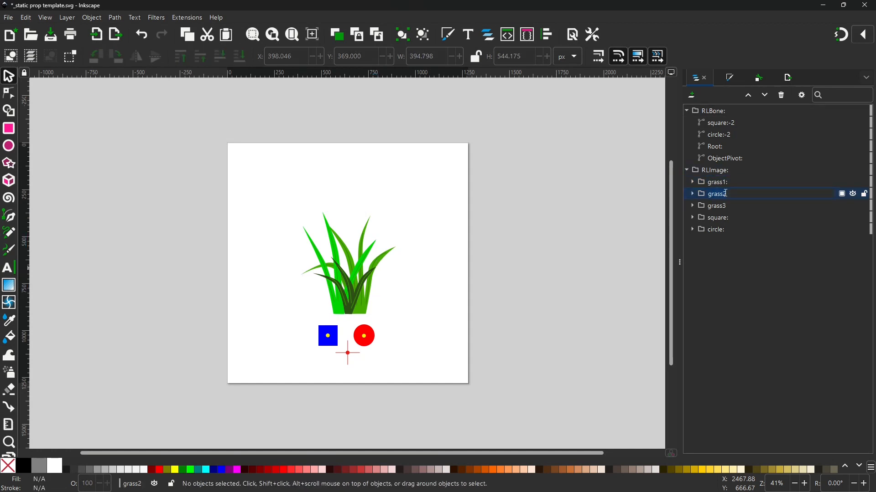
pyautogui.write(':')
pyautogui.click(728, 206)
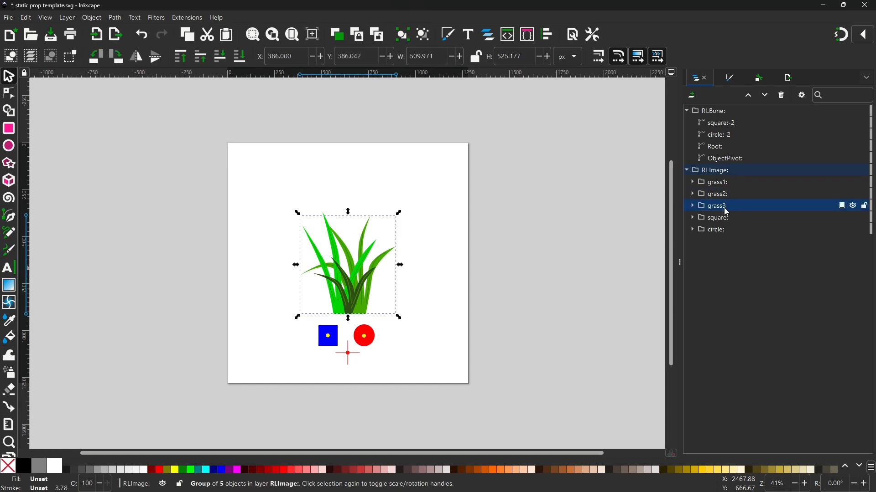
pyautogui.click(729, 206)
pyautogui.write(':')
pyautogui.press('Return')
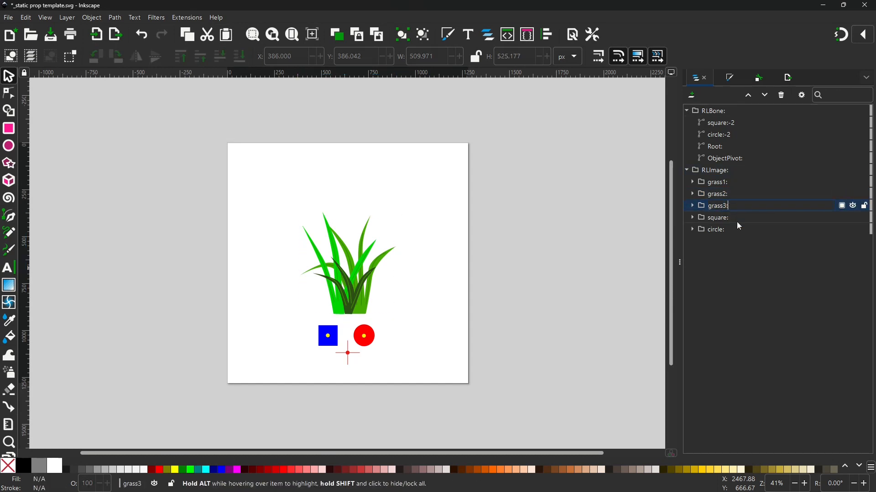
# Copy the grass1: group's label into its ID and apply the change.
pyautogui.click(718, 187)
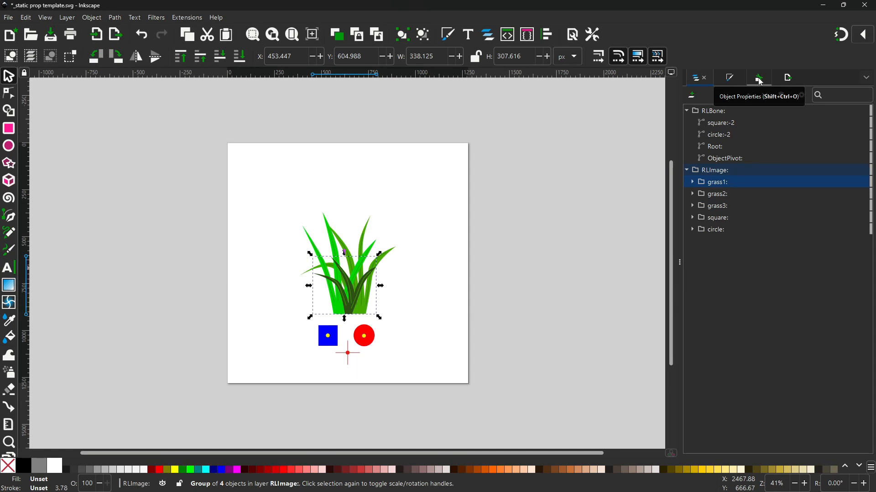
pyautogui.click(760, 80)
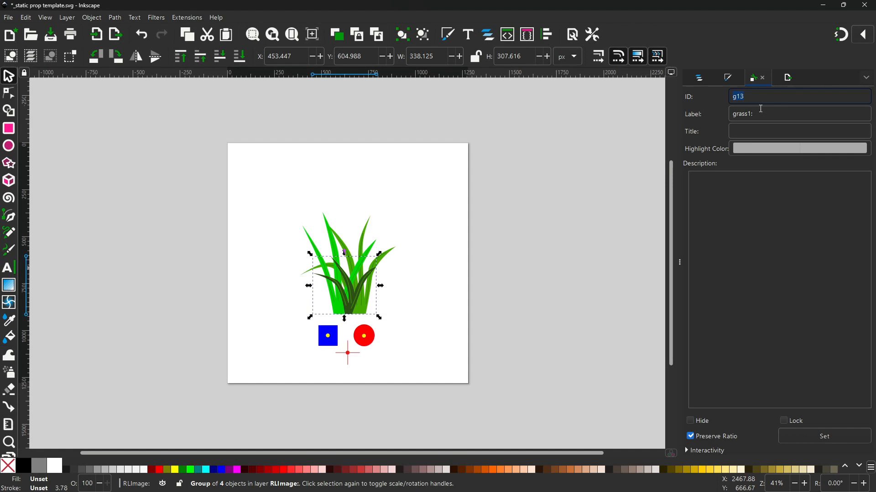
pyautogui.press('Tab')
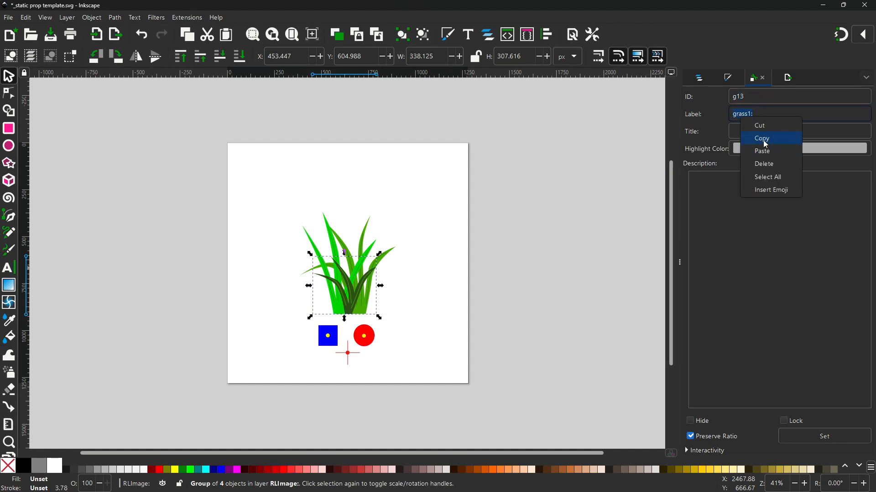
pyautogui.click(773, 139)
pyautogui.doubleClick(743, 96)
pyautogui.rightClick(743, 95)
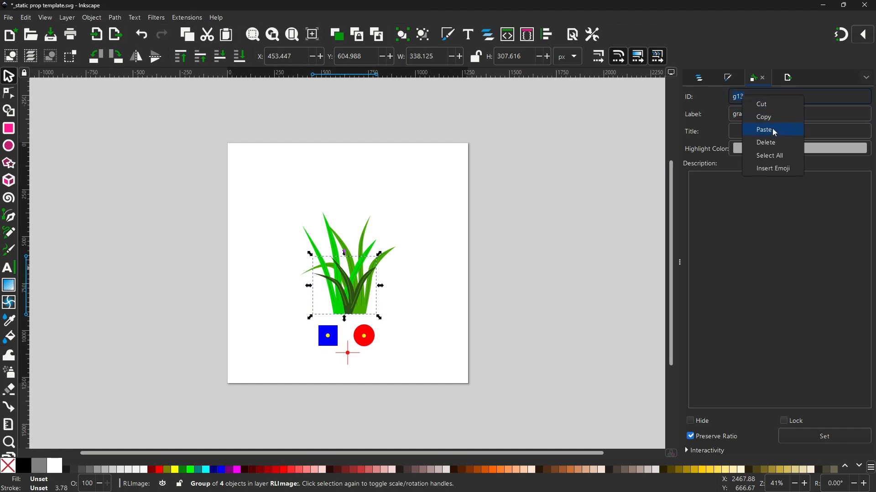
pyautogui.click(772, 132)
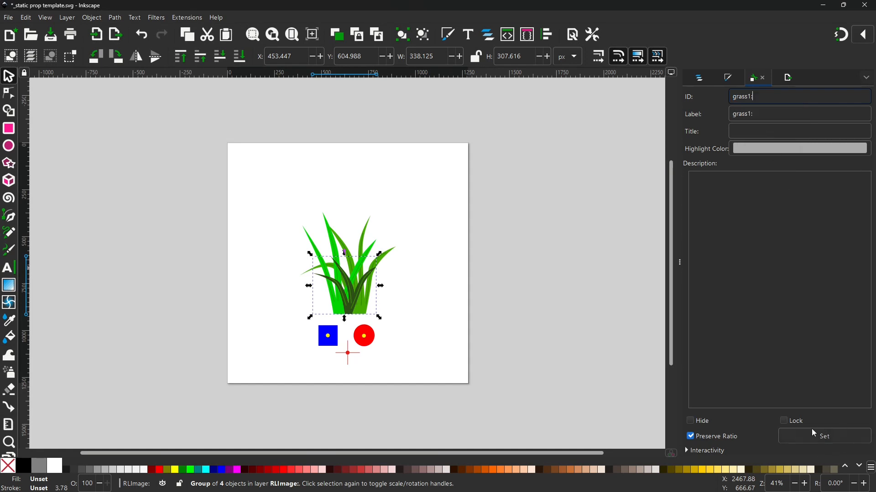
pyautogui.click(830, 438)
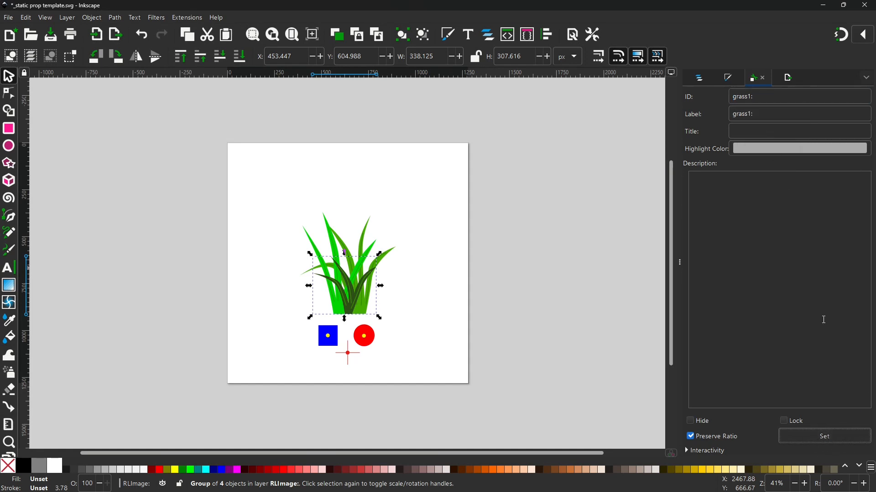
# Duplicate the square:-2 marker in the RLBone group and rename the upper copy as grass2:.
pyautogui.click(699, 78)
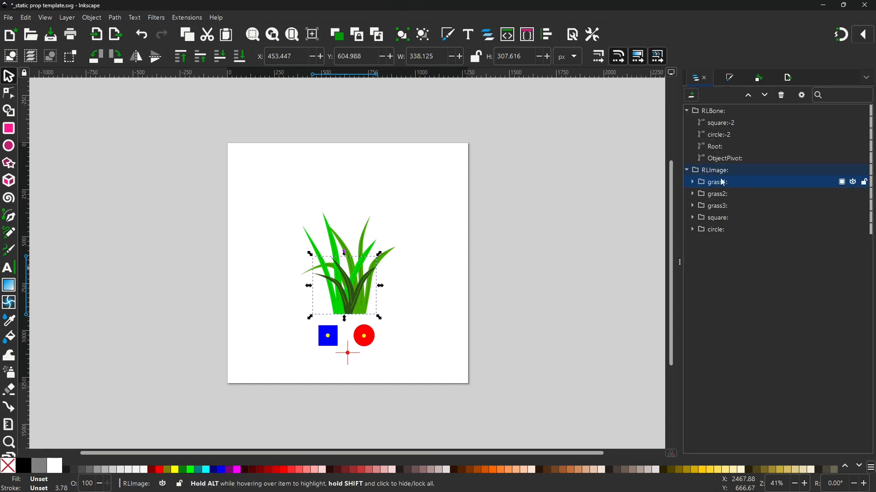
pyautogui.click(716, 122)
pyautogui.rightClick(716, 122)
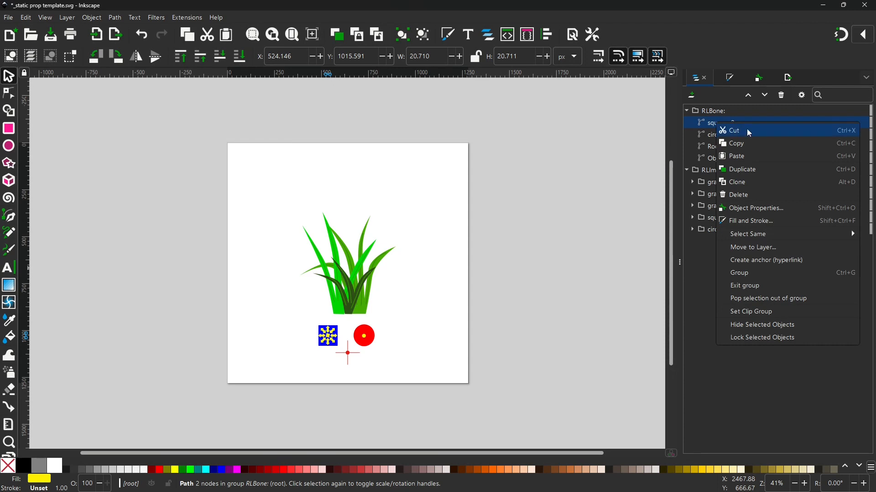
pyautogui.click(744, 169)
pyautogui.click(717, 122)
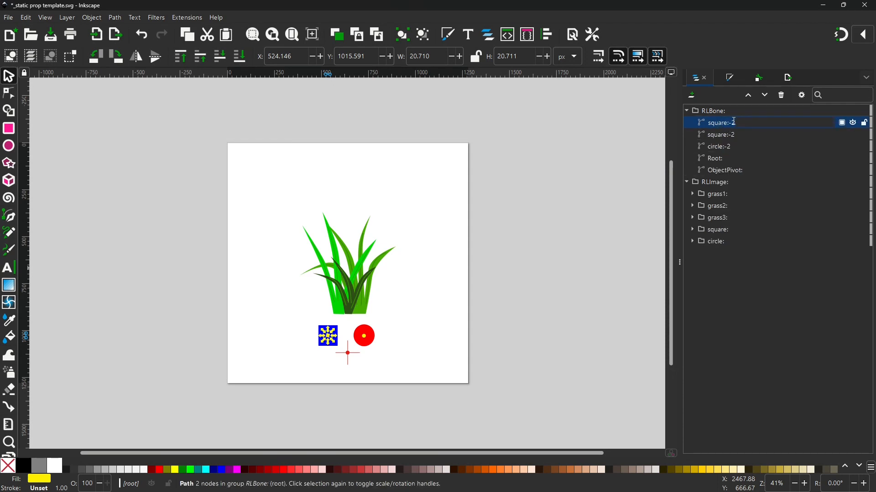
pyautogui.click(732, 123)
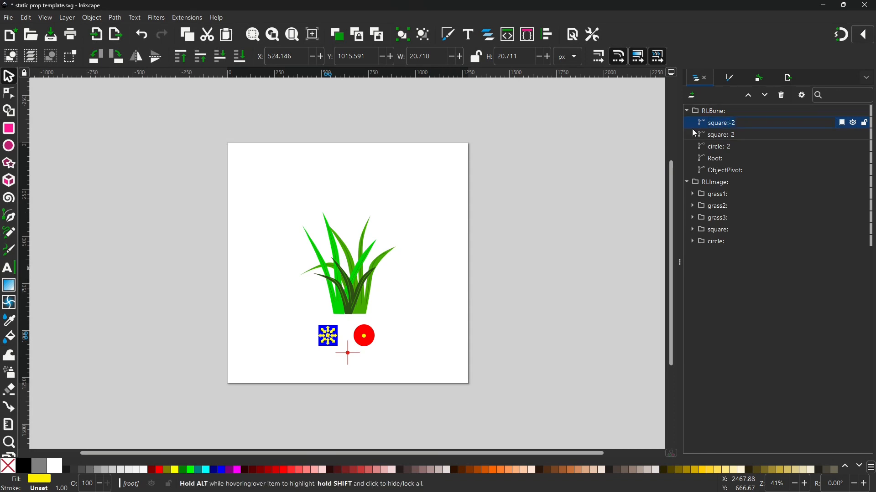
pyautogui.write('grass2:')
pyautogui.press('Return')
pyautogui.click(720, 286)
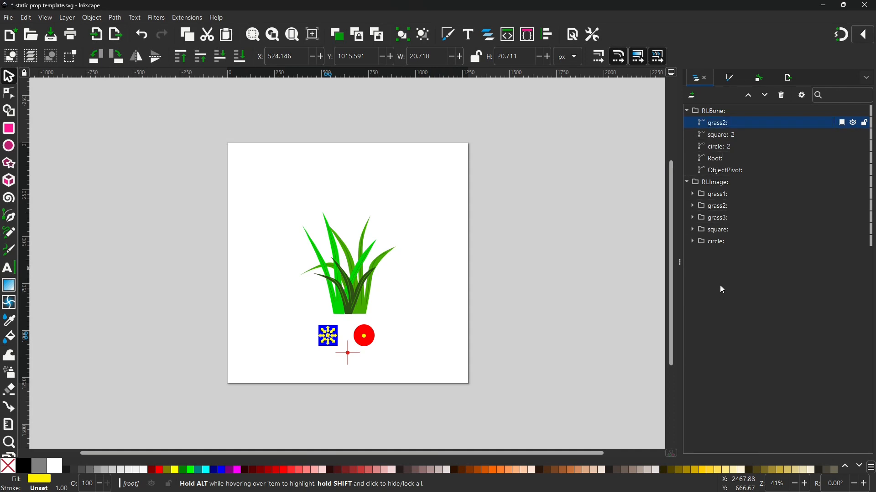
# Copy the new RLBone marker's label, grass2:, into its ID and apply the change.
pyautogui.click(759, 78)
pyautogui.tripleClick(763, 114)
pyautogui.rightClick(762, 115)
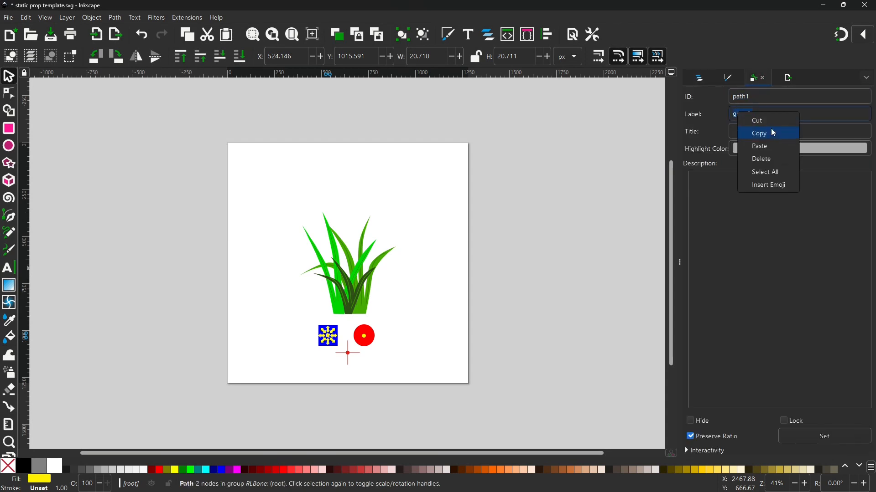
pyautogui.click(765, 135)
pyautogui.tripleClick(758, 97)
pyautogui.rightClick(741, 97)
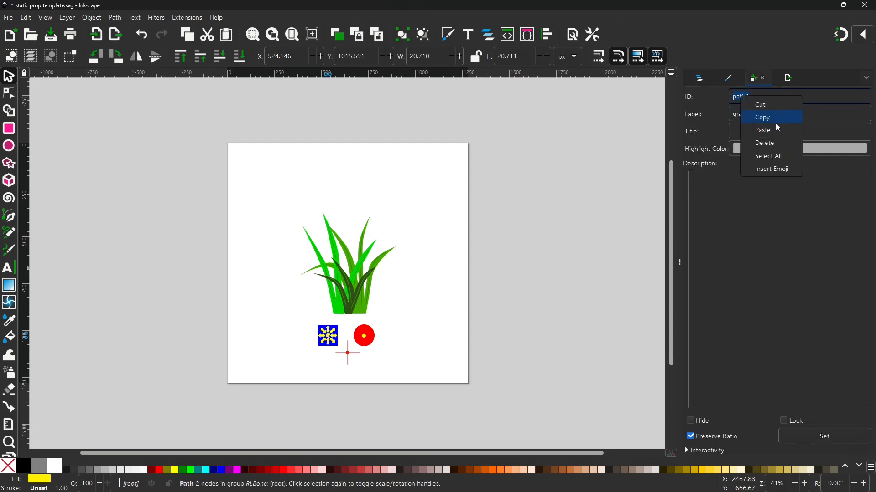
pyautogui.click(764, 131)
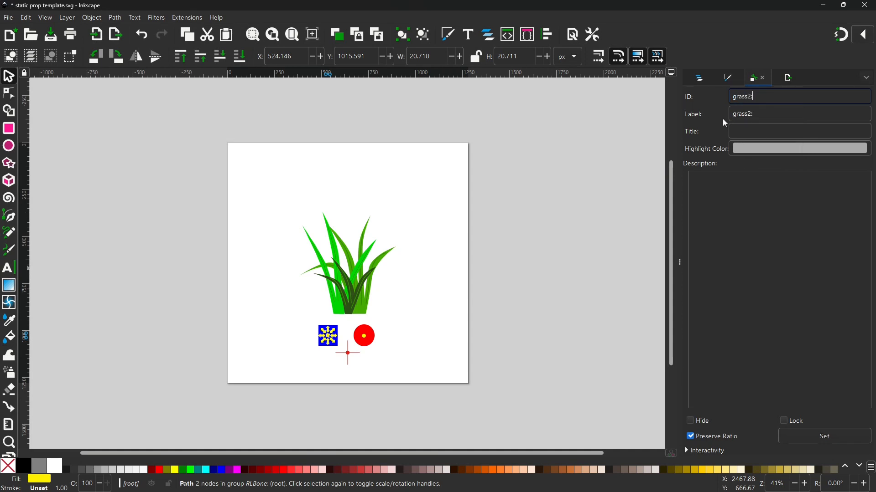
pyautogui.click(801, 433)
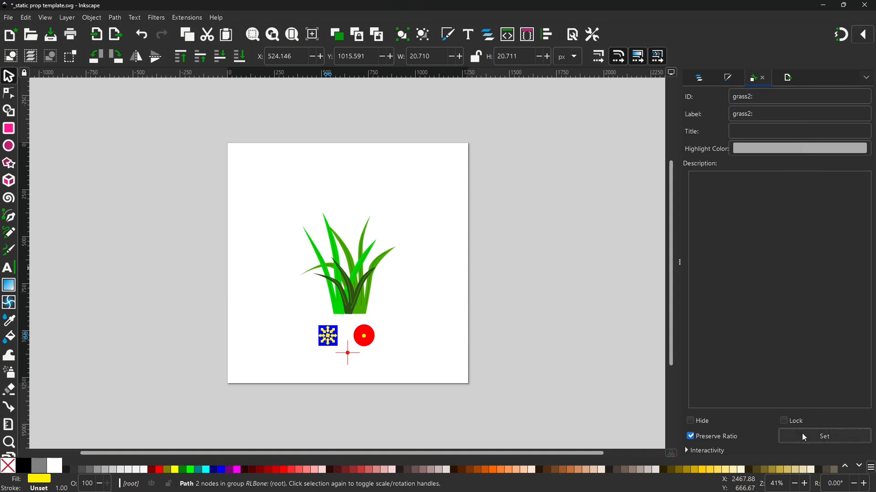
# Try to copy the label of the RLImage grass2: group into its ID and apply the change.
pyautogui.click(700, 81)
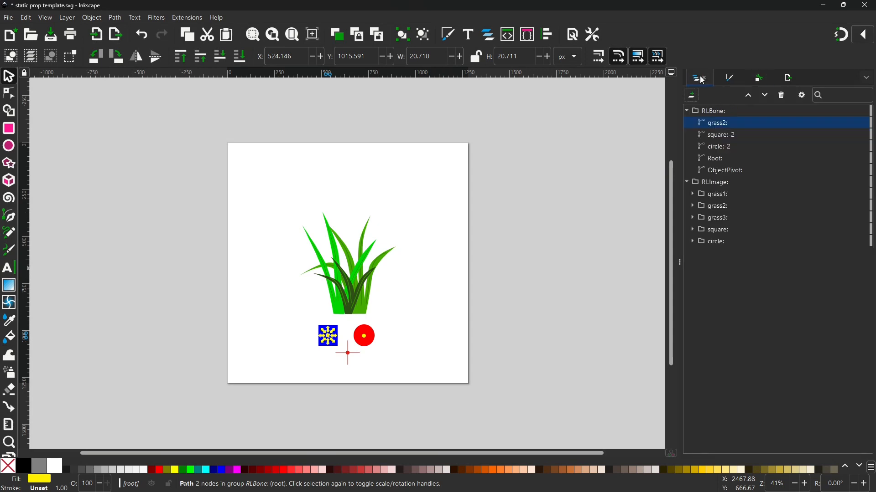
pyautogui.click(716, 207)
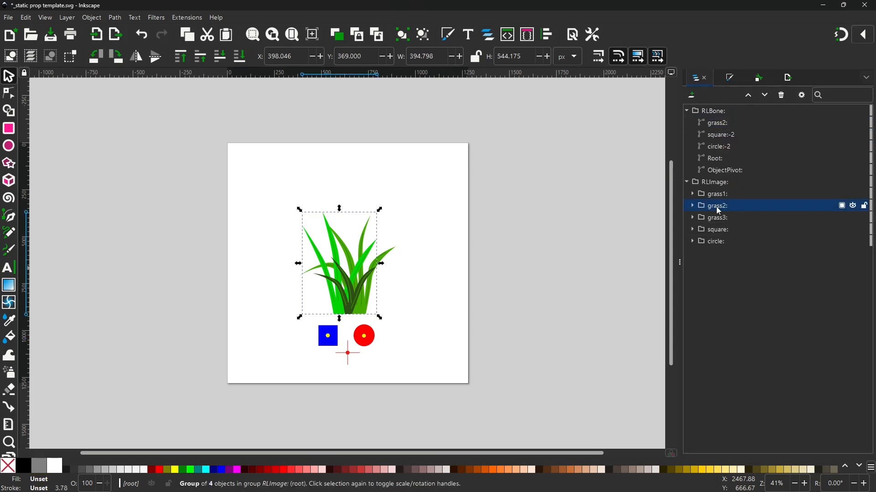
pyautogui.click(760, 78)
pyautogui.tripleClick(755, 114)
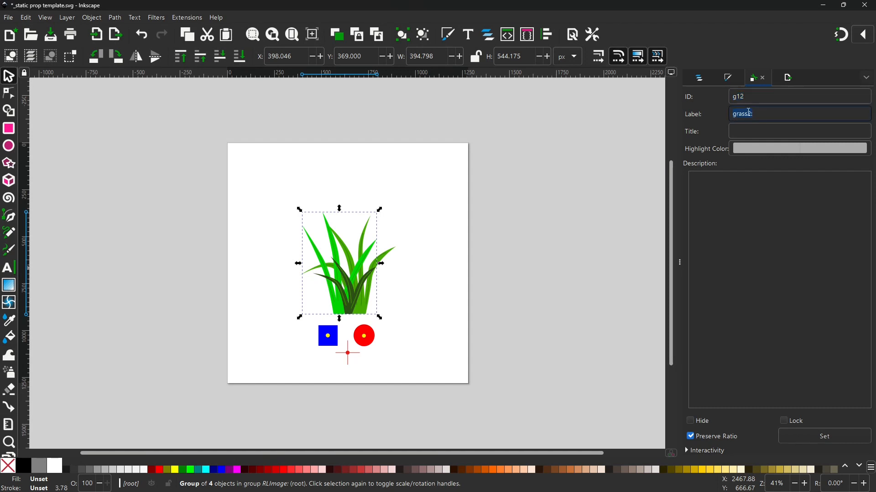
pyautogui.rightClick(749, 114)
pyautogui.click(770, 132)
pyautogui.tripleClick(749, 96)
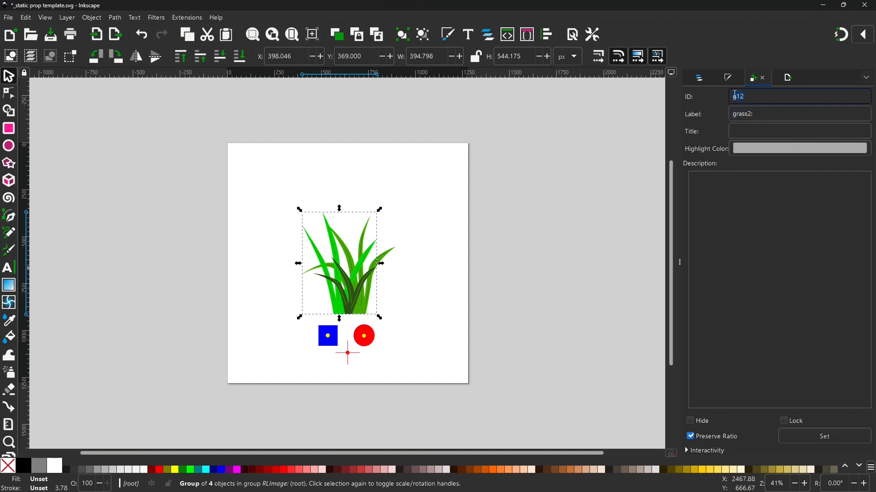
pyautogui.rightClick(735, 96)
pyautogui.click(764, 129)
pyautogui.click(827, 439)
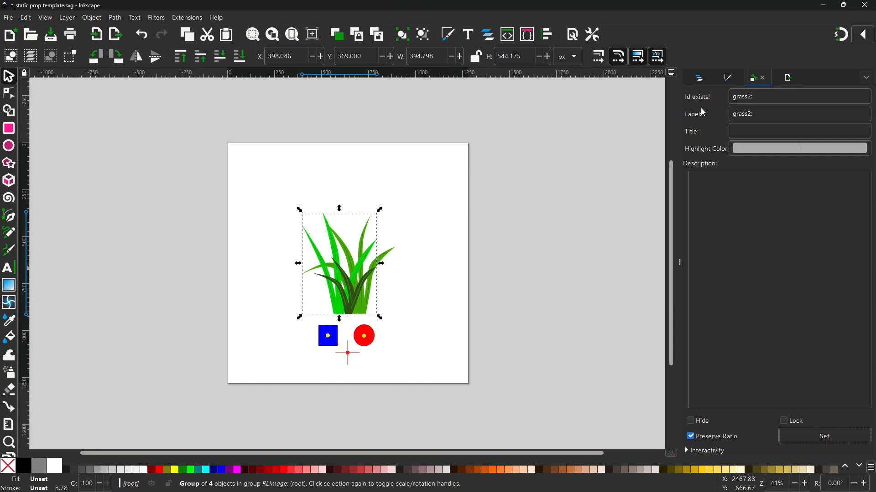
# Append -2 to the label and ID of the grass2: marker in RLBone, making both grass2:-2, and apply the change.
pyautogui.click(701, 80)
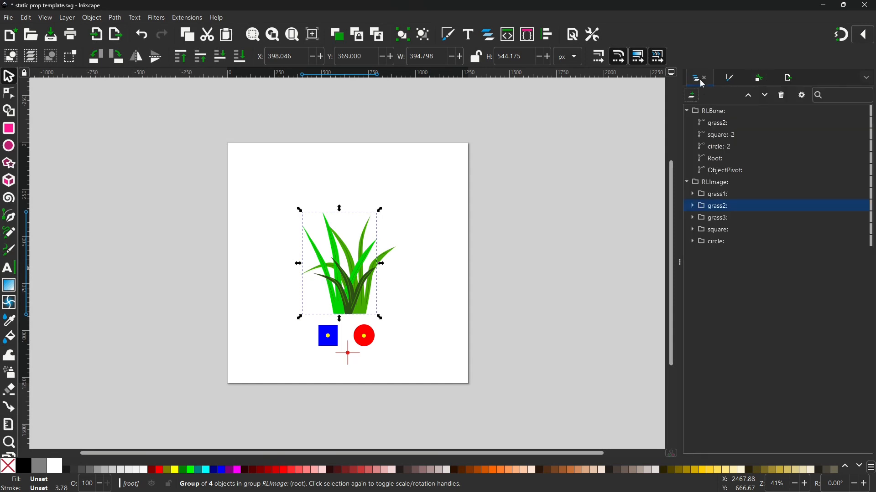
pyautogui.click(725, 123)
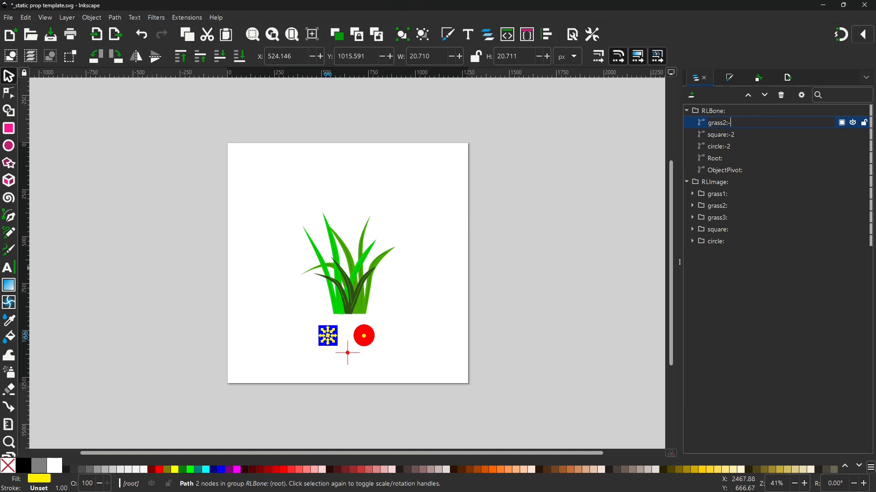
pyautogui.press('Return')
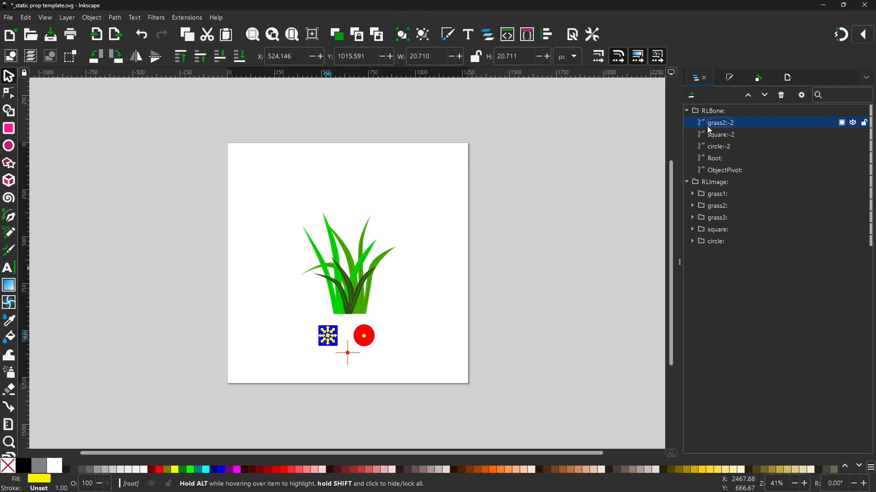
pyautogui.click(758, 78)
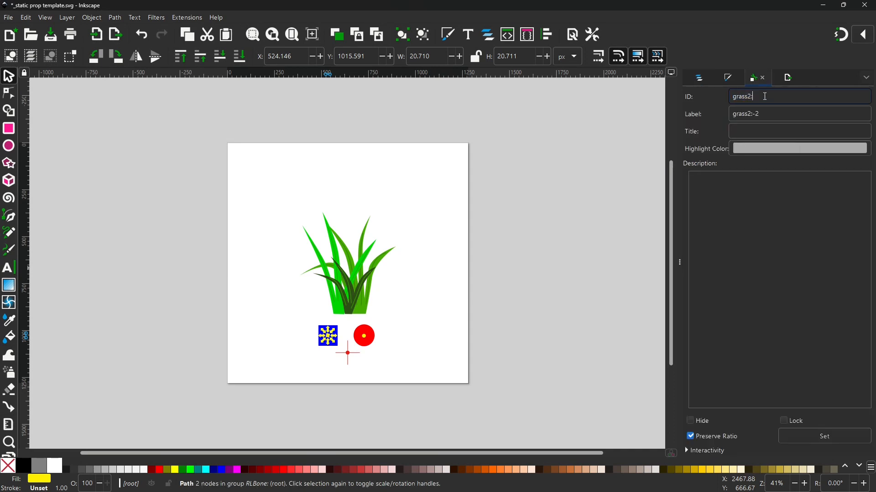
pyautogui.write('-2')
pyautogui.click(829, 434)
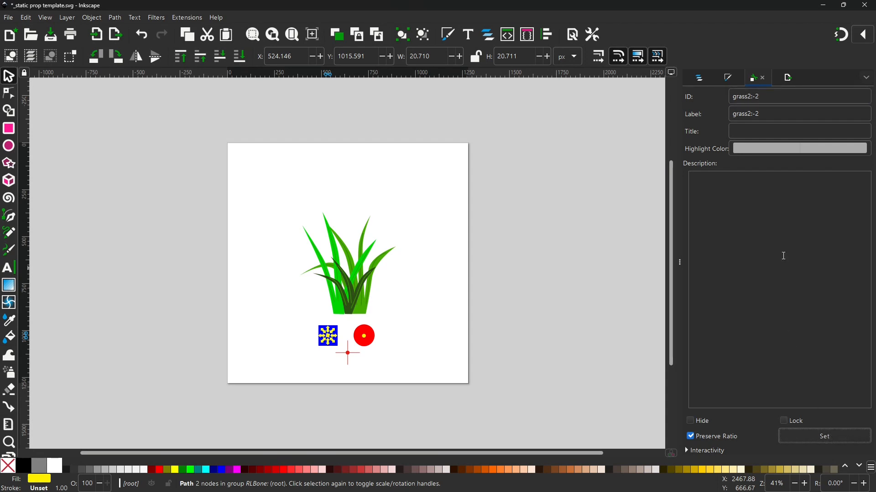
# Copy the label of the RLImage grass2: group into its ID and apply the change.
pyautogui.click(703, 80)
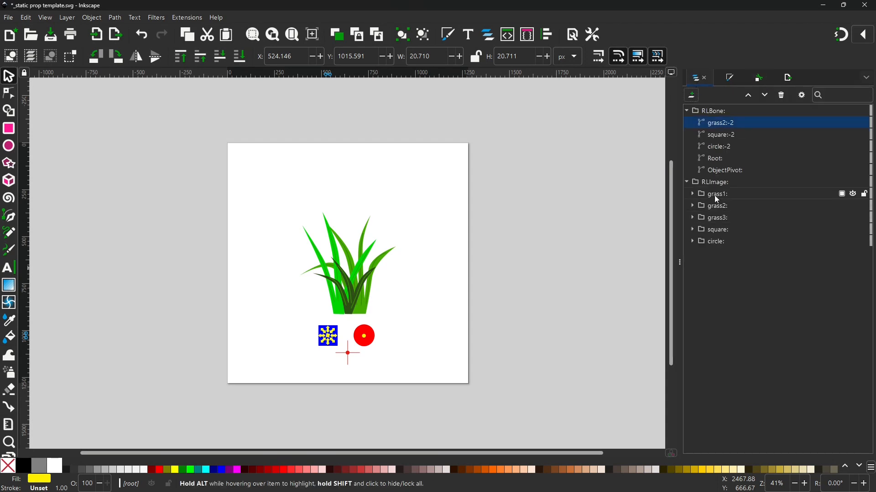
pyautogui.click(721, 208)
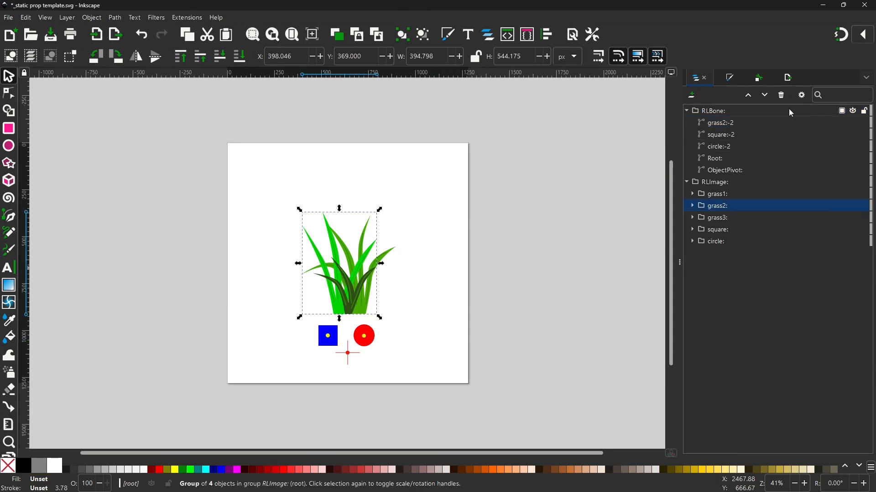
pyautogui.click(758, 78)
pyautogui.moveTo(760, 116); pyautogui.dragTo(728, 117)
pyautogui.rightClick(742, 114)
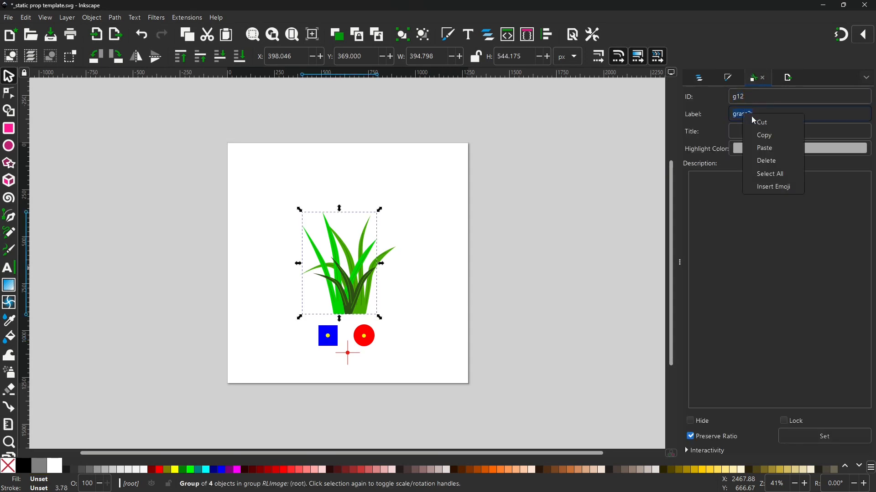
pyautogui.click(769, 136)
pyautogui.doubleClick(753, 94)
pyautogui.rightClick(745, 98)
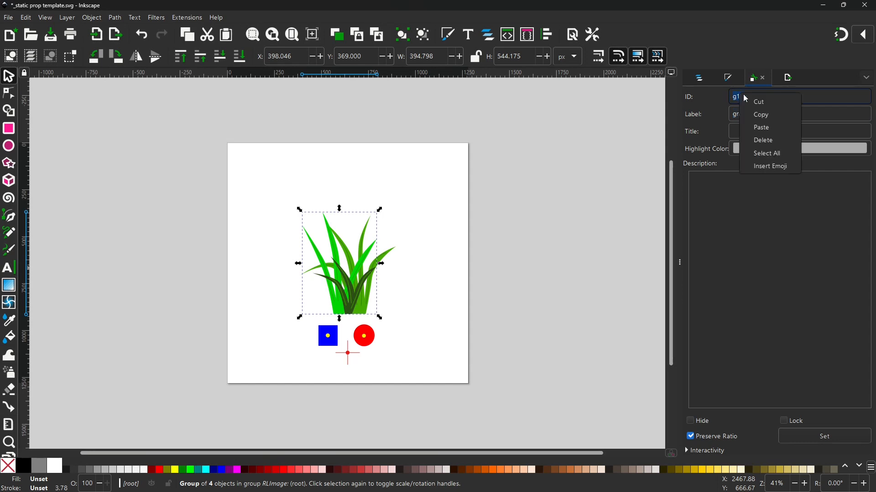
pyautogui.click(768, 132)
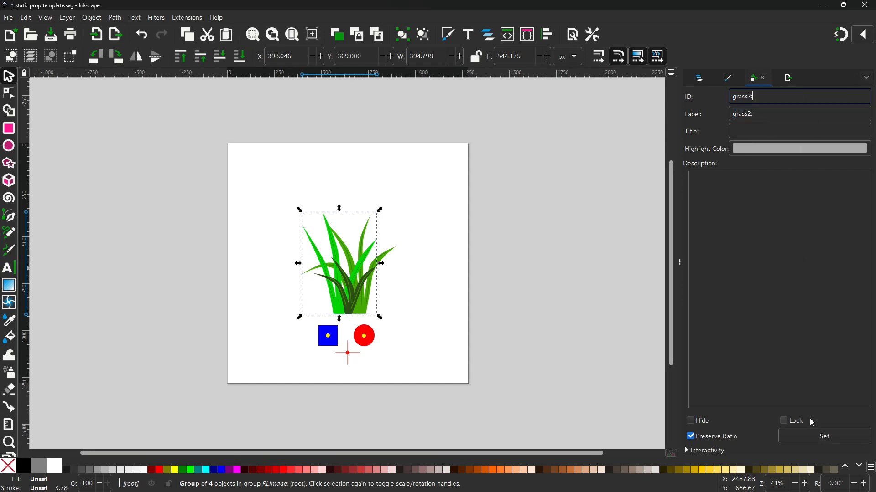
pyautogui.press('Return')
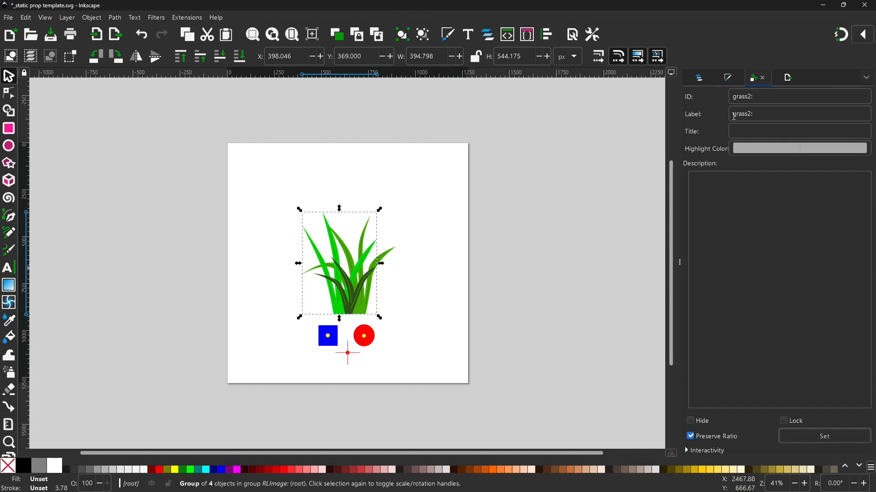
# Check the ID and label of the grass1: group in RLImage.
pyautogui.click(700, 80)
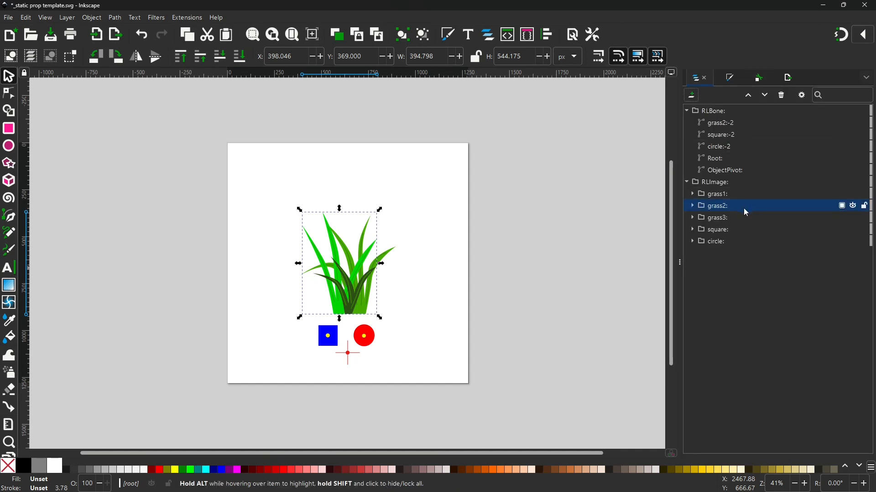
pyautogui.click(730, 193)
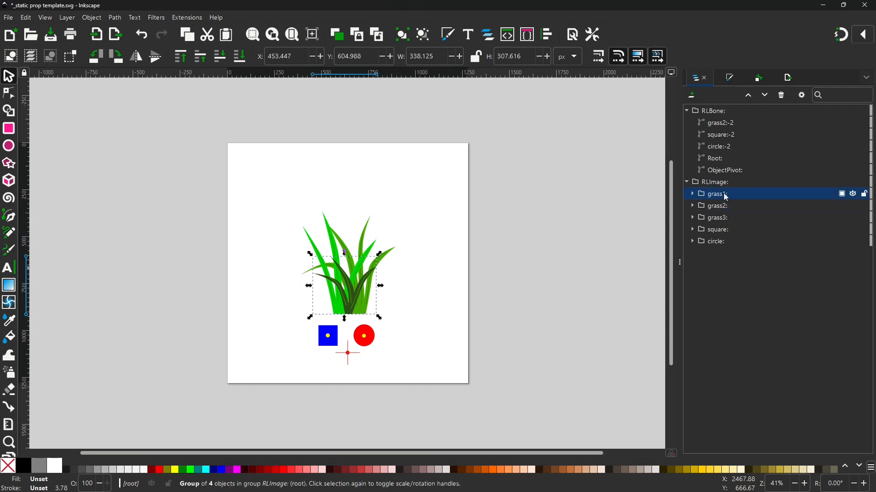
pyautogui.click(760, 79)
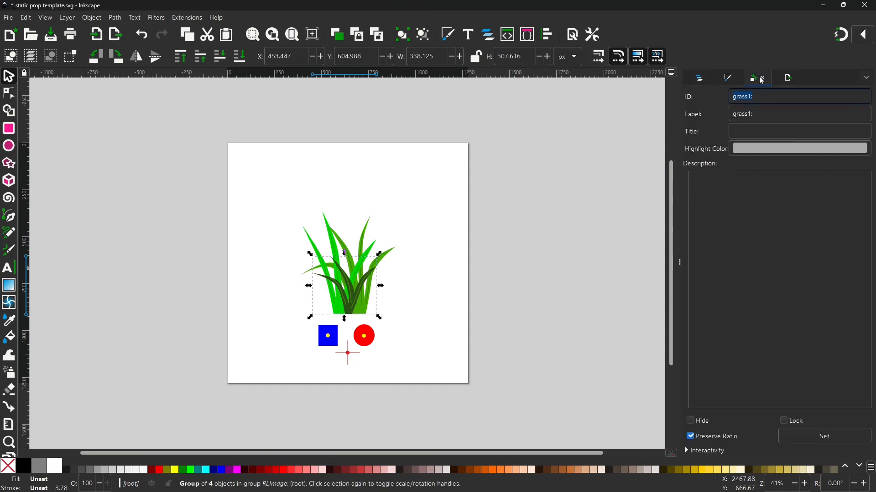
# Copy the label of the RLImage grass3: group into its ID and apply the change.
pyautogui.click(699, 78)
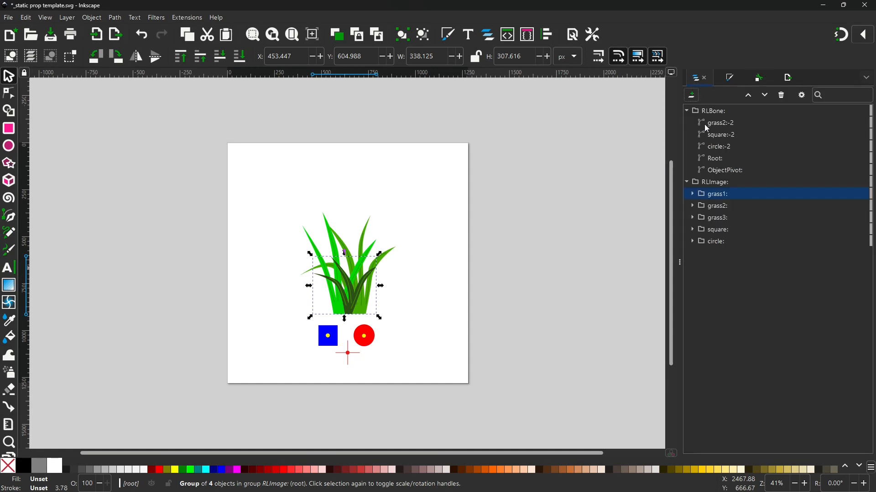
pyautogui.click(726, 218)
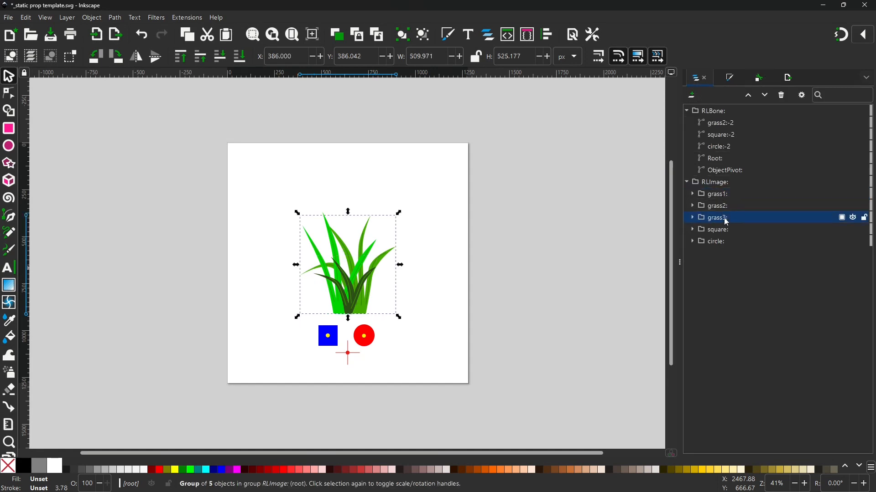
pyautogui.click(762, 84)
pyautogui.moveTo(763, 115); pyautogui.dragTo(733, 101)
pyautogui.rightClick(752, 117)
pyautogui.click(772, 137)
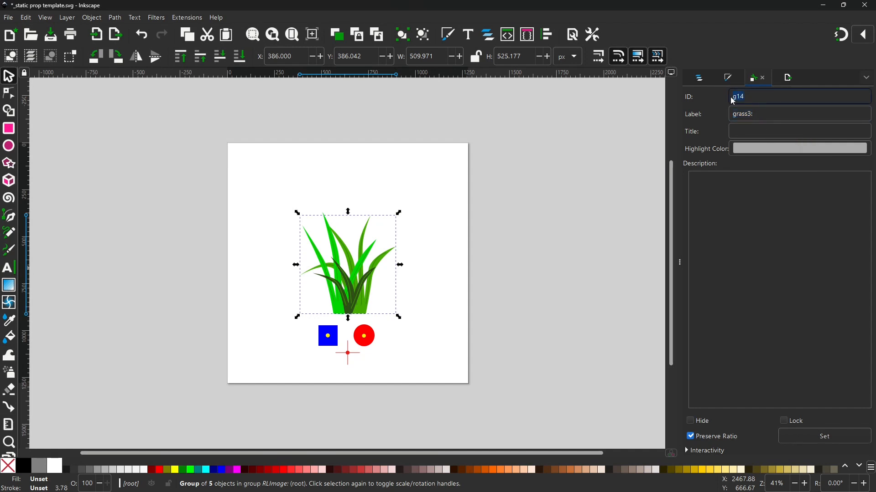
pyautogui.rightClick(733, 102)
pyautogui.click(766, 132)
pyautogui.click(834, 438)
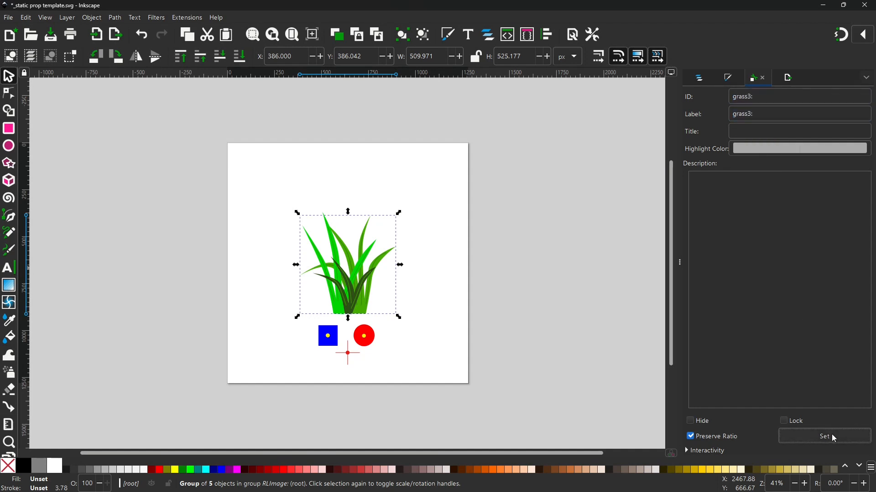
# Hide the grass1:, grass2: and grass3: groups in RLImage.
pyautogui.click(700, 78)
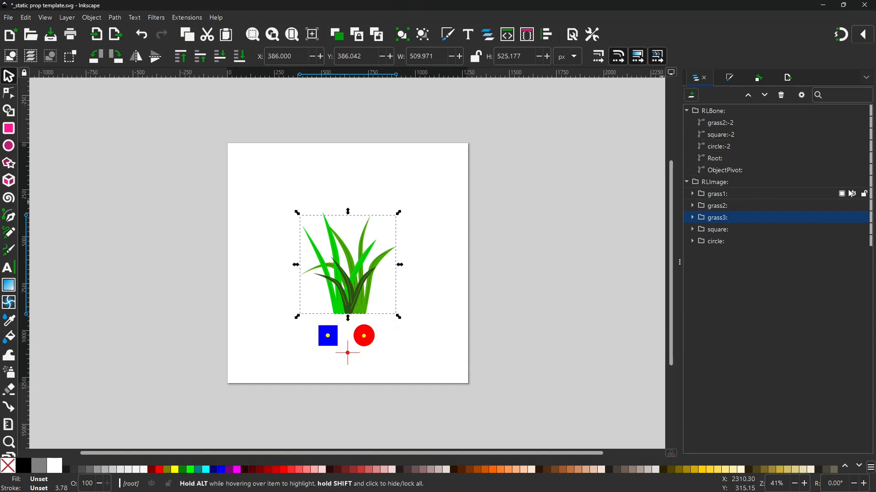
pyautogui.click(853, 194)
pyautogui.click(852, 205)
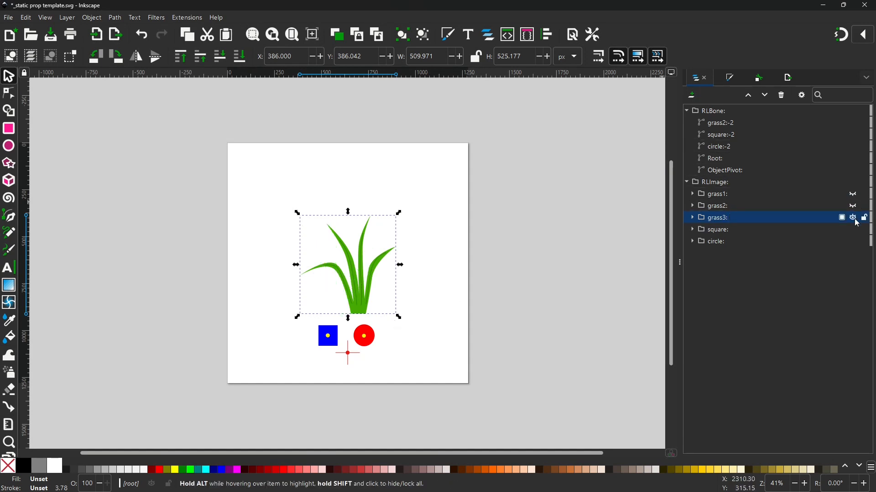
pyautogui.click(853, 219)
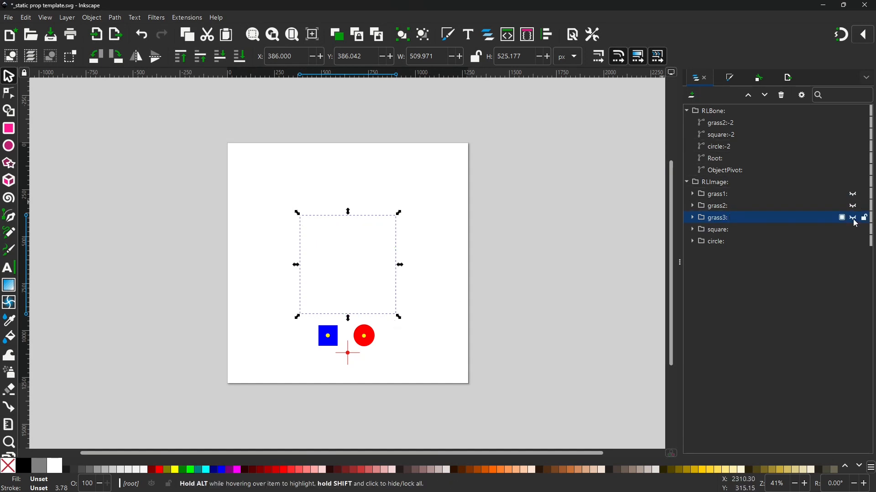
# Move the grass2:-2 marker up off the blue square to about X 510, Y 780 px.
pyautogui.click(729, 123)
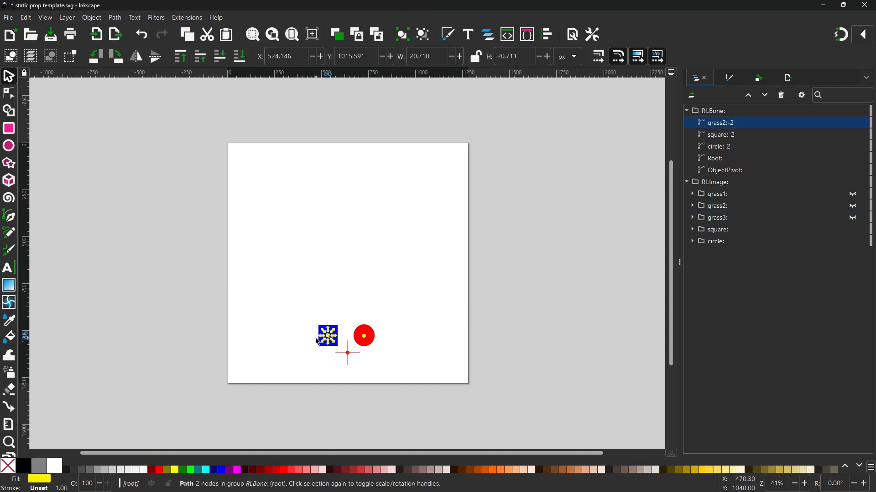
pyautogui.moveTo(327, 334); pyautogui.dragTo(326, 289)
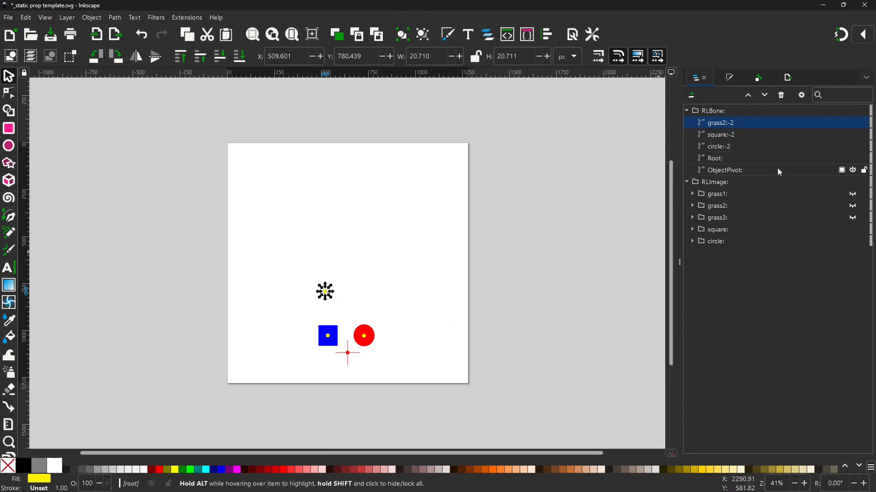
pyautogui.click(715, 135)
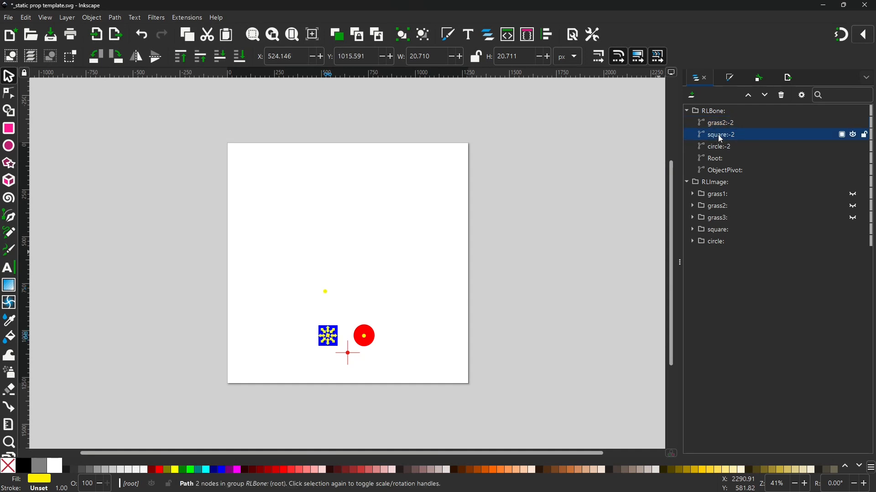
pyautogui.click(718, 135)
# Duplicate the grass2:-2 marker and place the copy just to its right, at about X 592, Y 783 px.
pyautogui.click(720, 123)
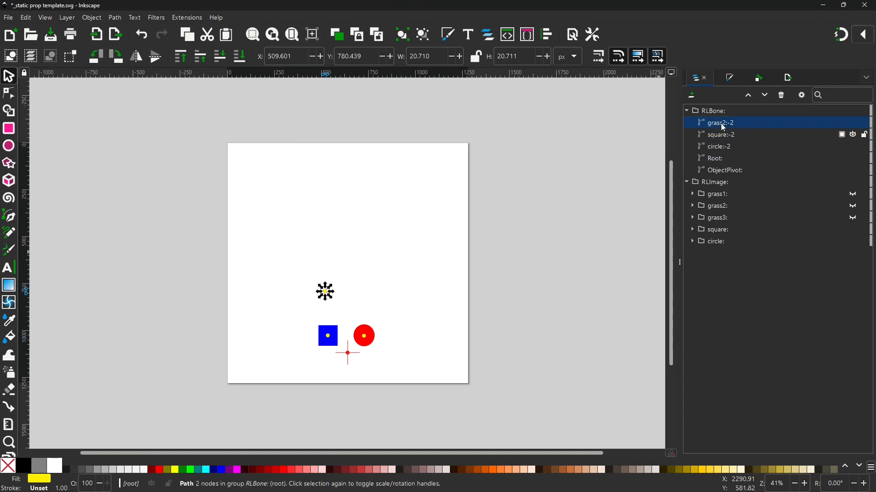
pyautogui.rightClick(722, 124)
pyautogui.click(752, 172)
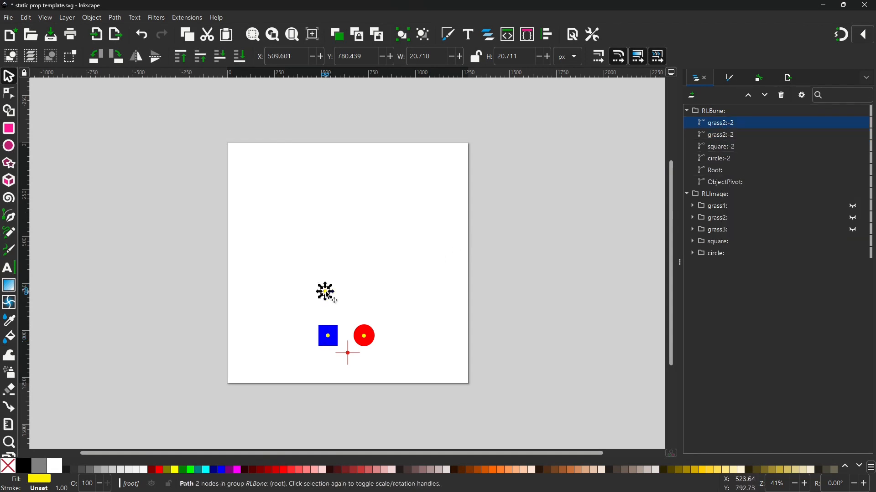
pyautogui.moveTo(328, 294); pyautogui.dragTo(342, 293)
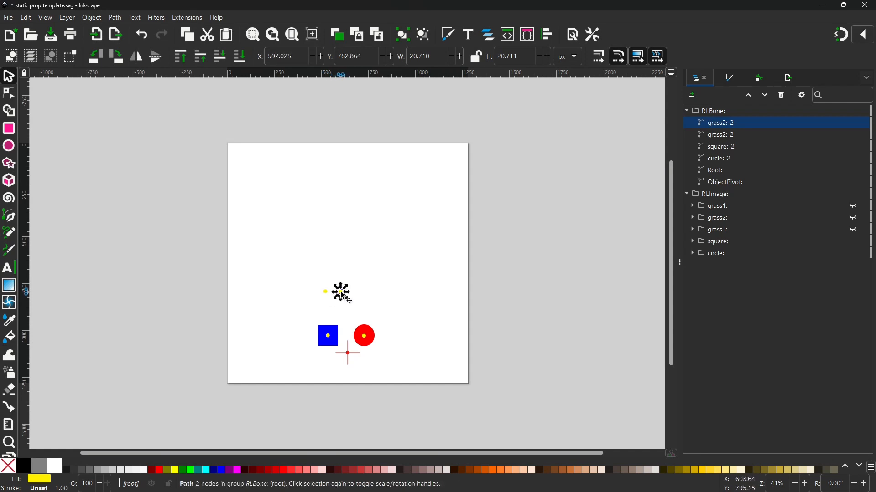
# Rename the upper grass2:-2 marker in the RLBone group as grass1:-2.
pyautogui.click(725, 123)
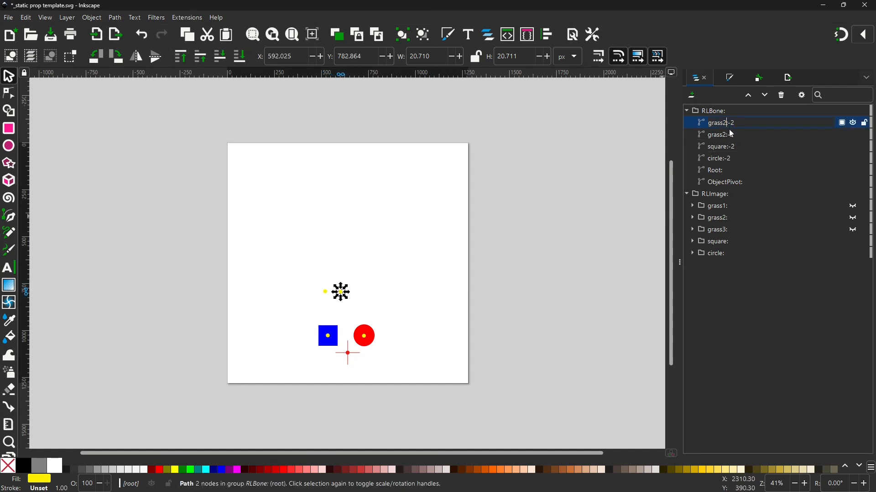
pyautogui.press('BackSpace')
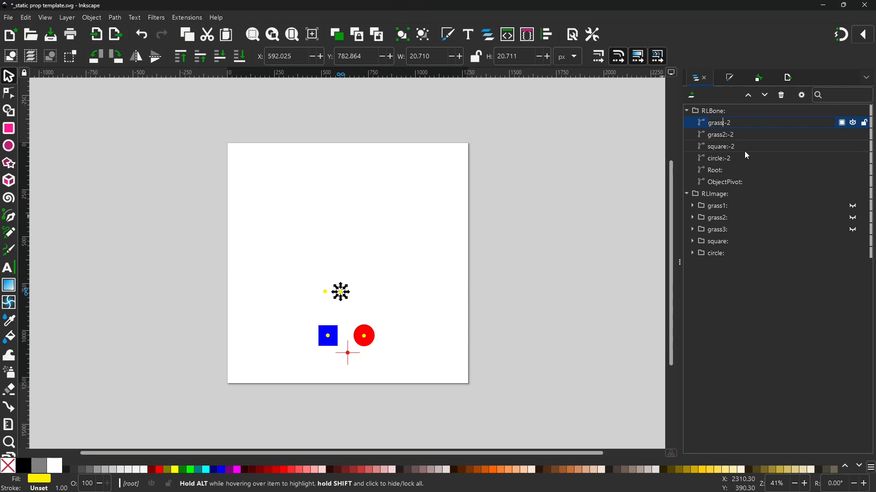
pyautogui.write('1')
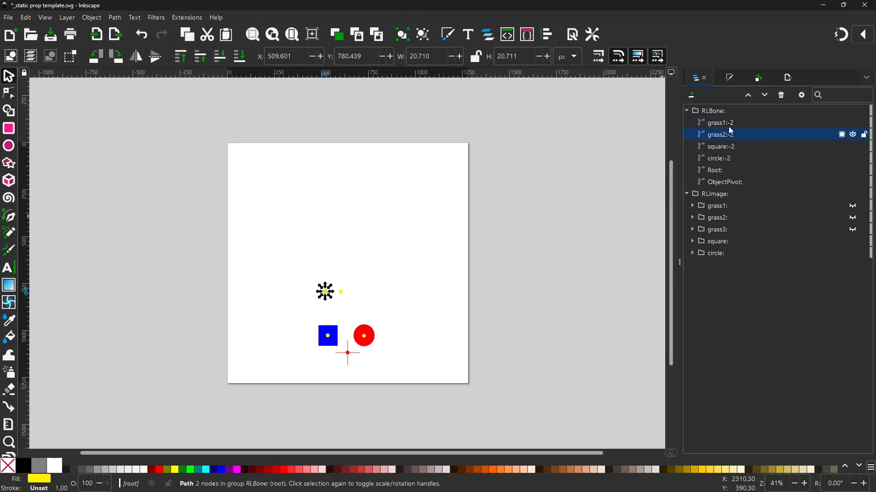
# Set the ID of the grass1:-2 marker to grass1:-2, matching its label.
pyautogui.press('Return')
pyautogui.click(759, 82)
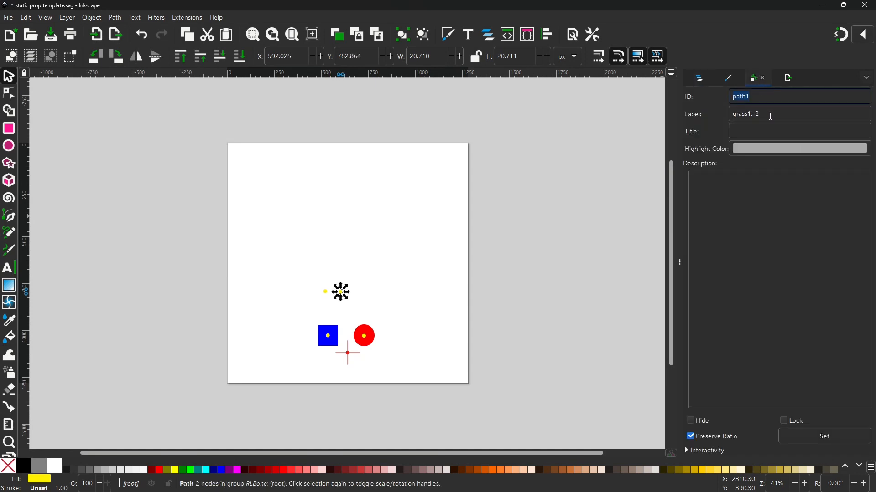
pyautogui.press('Tab')
pyautogui.rightClick(737, 117)
pyautogui.click(754, 140)
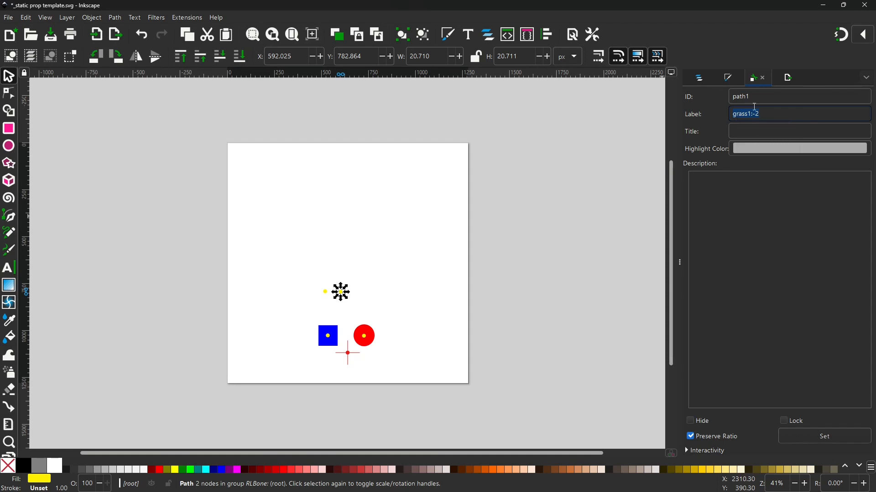
pyautogui.hotkey('shift', 'Tab')
pyautogui.rightClick(738, 97)
pyautogui.click(764, 130)
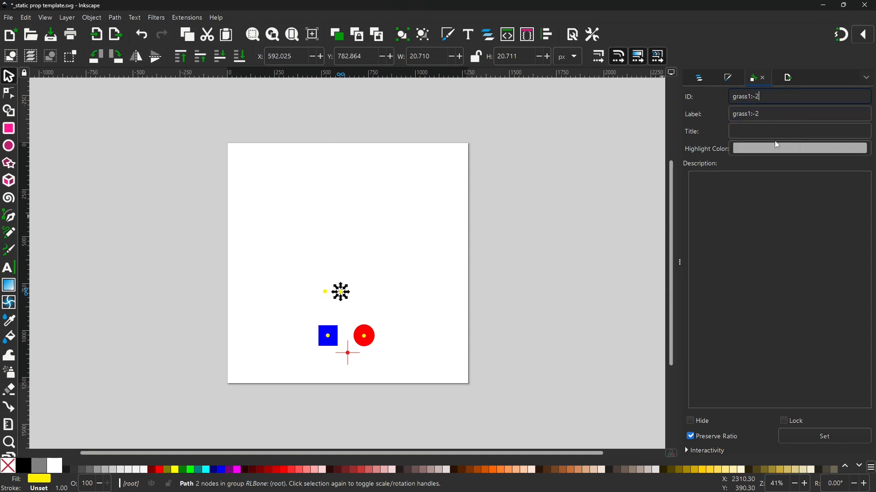
pyautogui.click(828, 438)
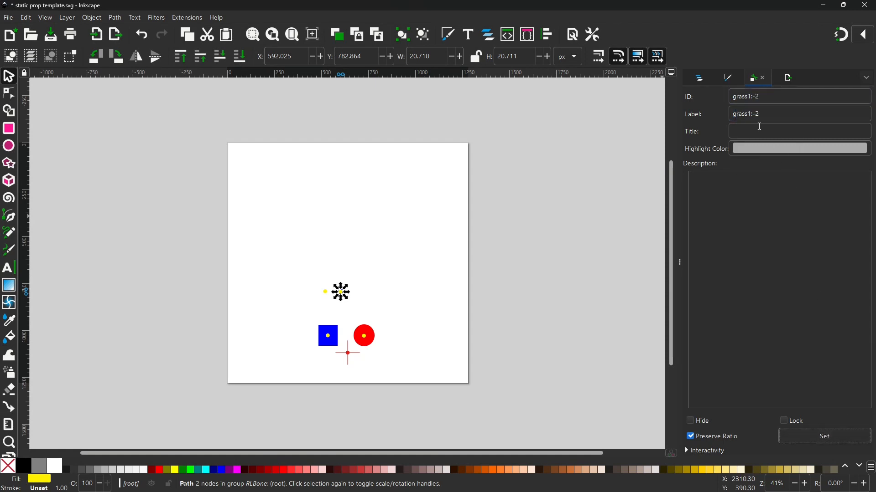
# Duplicate the grass2:-2 marker, name the copy grass3:-2 and place it above the red circle at about X 706, Y 790 px.
pyautogui.click(699, 78)
pyautogui.rightClick(722, 135)
pyautogui.click(757, 160)
pyautogui.hotkey('ctrl', 'alt', 'v')
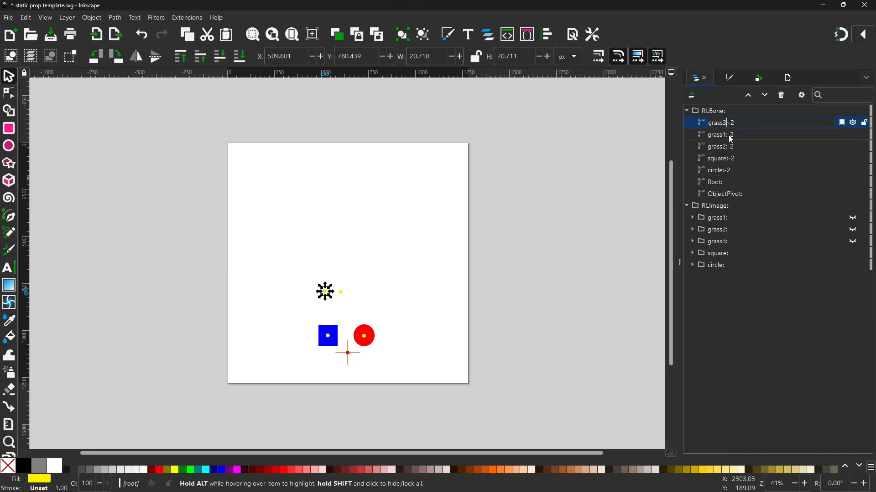
pyautogui.moveTo(331, 299)
pyautogui.mouseDown()
pyautogui.moveTo(363, 301)
pyautogui.moveTo(343, 293)
pyautogui.mouseUp()
pyautogui.hotkey('ctrl', 'z')
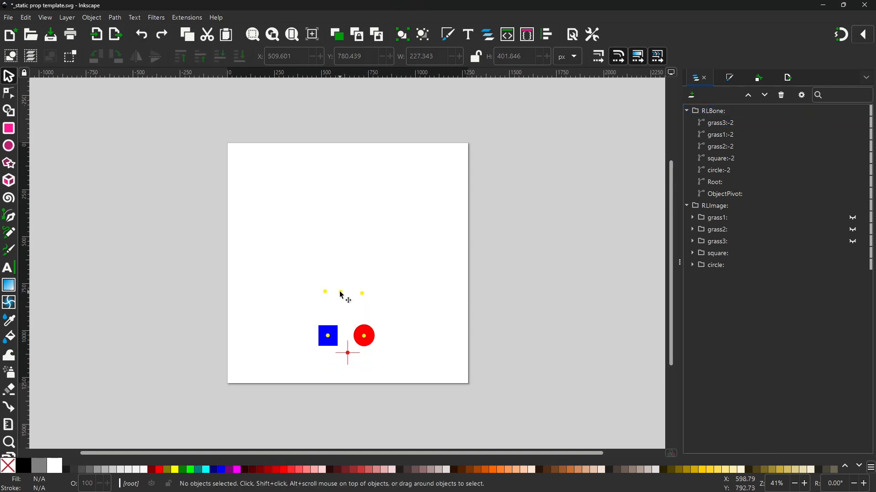
# Shift the grass1:-2 marker to about X 611, Y 783 px and reorder grass3:-2 to sit below grass2:-2 in RLBone.
pyautogui.click(746, 133)
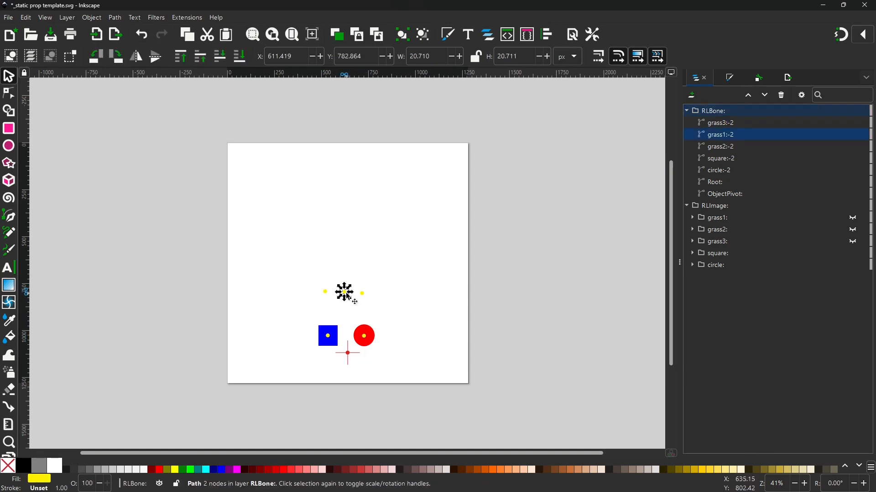
pyautogui.click(731, 124)
pyautogui.click(764, 95)
pyautogui.click(764, 95)
# Check the IDs and labels of the grass1:-2 and grass2:-2 markers.
pyautogui.click(754, 123)
pyautogui.click(758, 78)
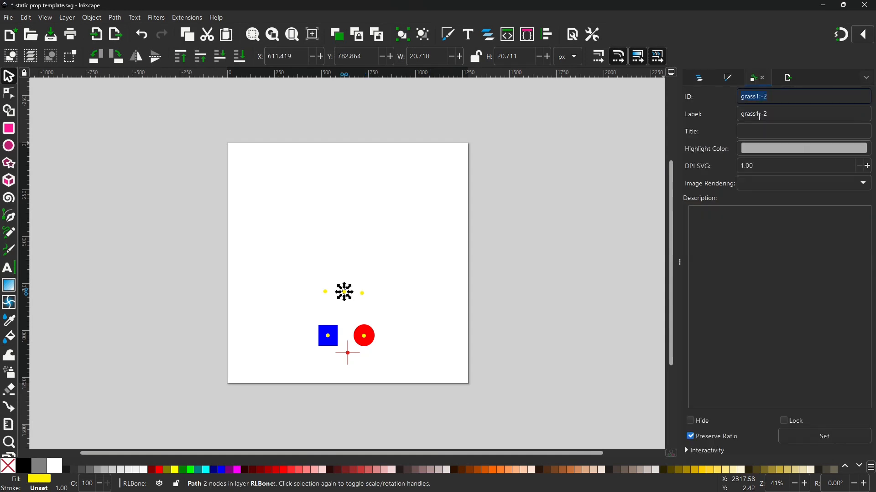
pyautogui.click(696, 78)
pyautogui.click(716, 135)
pyautogui.click(758, 77)
# Set the ID of the grass3:-2 marker to grass3:-2, matching its label.
pyautogui.click(696, 78)
pyautogui.click(717, 148)
pyautogui.click(759, 79)
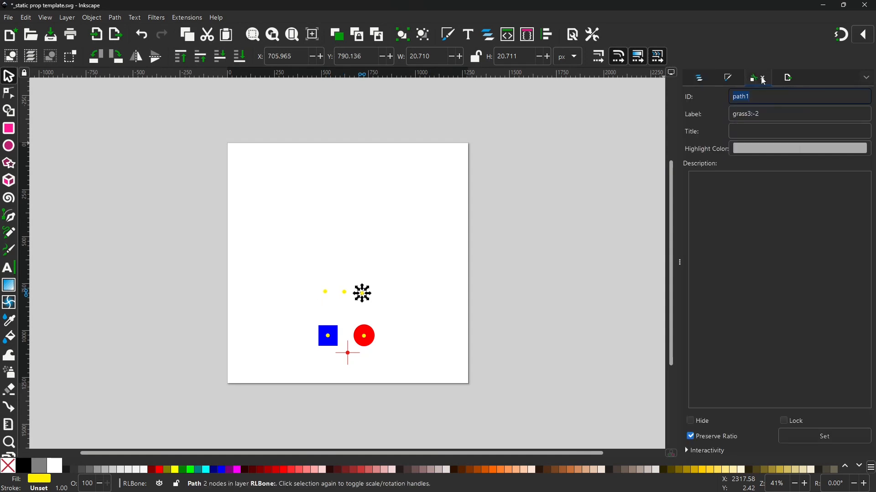
pyautogui.moveTo(763, 114); pyautogui.dragTo(712, 96)
pyautogui.rightClick(736, 113)
pyautogui.click(759, 133)
pyautogui.rightClick(739, 95)
pyautogui.click(771, 130)
pyautogui.click(826, 438)
# Delete the square:-2 and circle:-2 markers from the RLBone group.
pyautogui.click(699, 78)
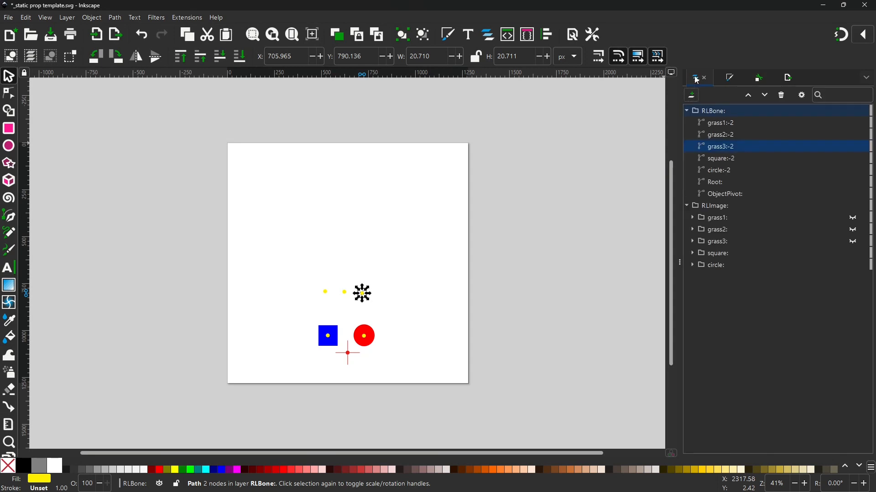
pyautogui.click(721, 159)
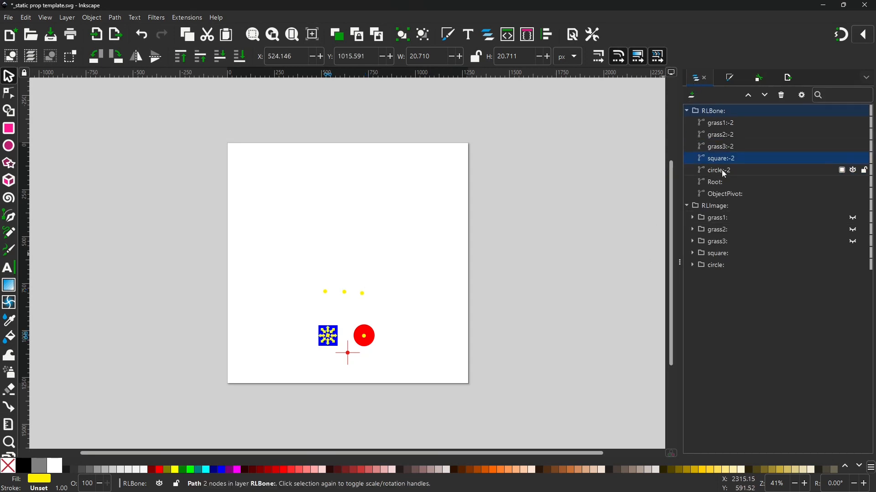
pyautogui.keyDown('shift'); pyautogui.click(727, 172); pyautogui.keyUp('shift')
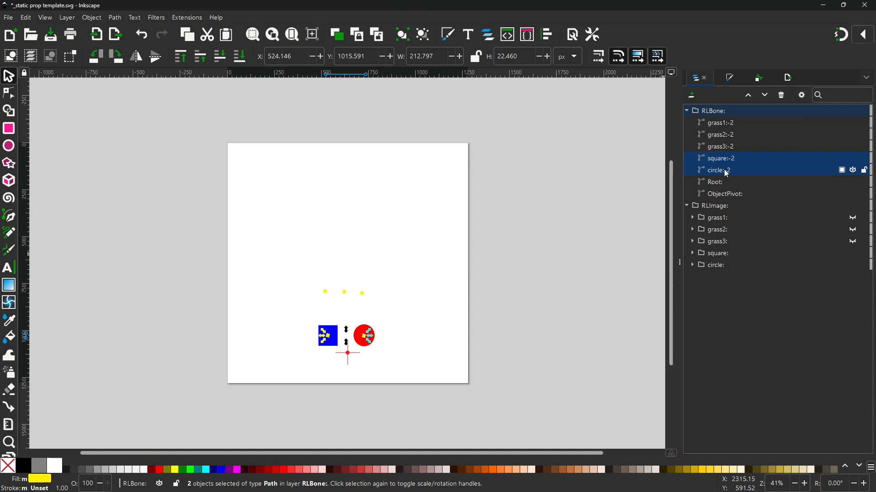
pyautogui.click(784, 96)
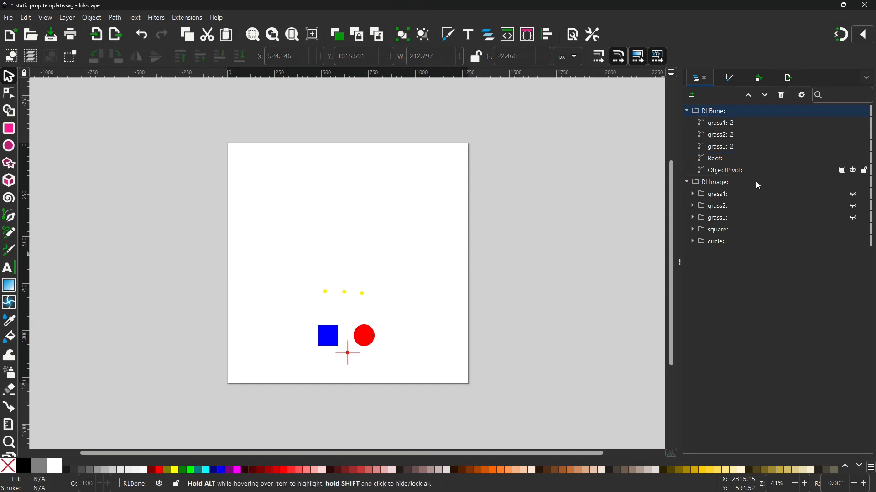
# Expand the grass1: and square: groups in RLImage and inspect the square: group's contents, ID and label as a reference.
pyautogui.click(721, 232)
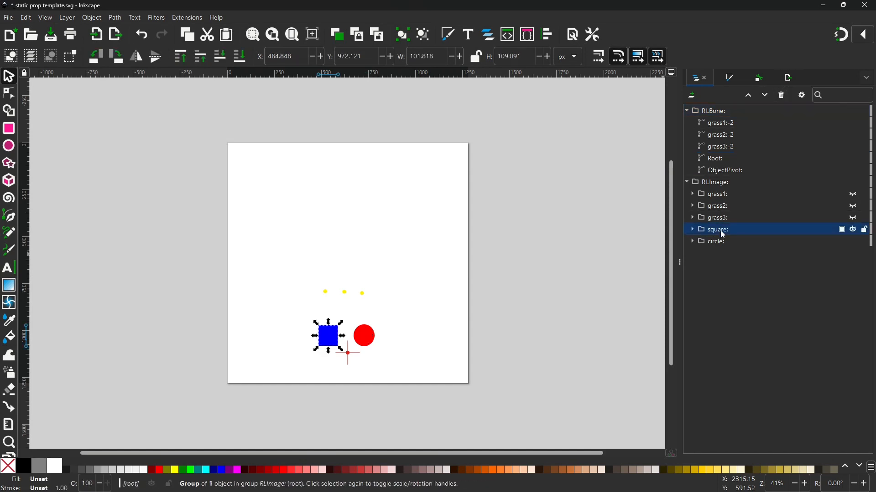
pyautogui.click(693, 194)
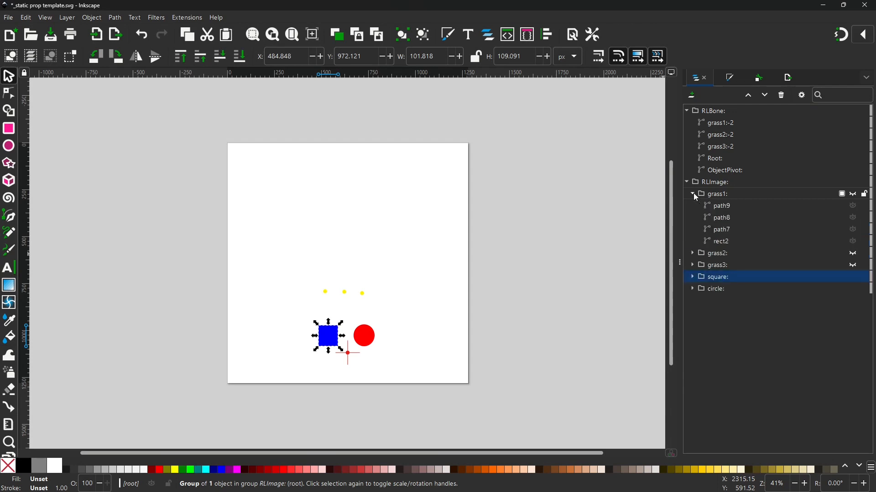
pyautogui.click(693, 278)
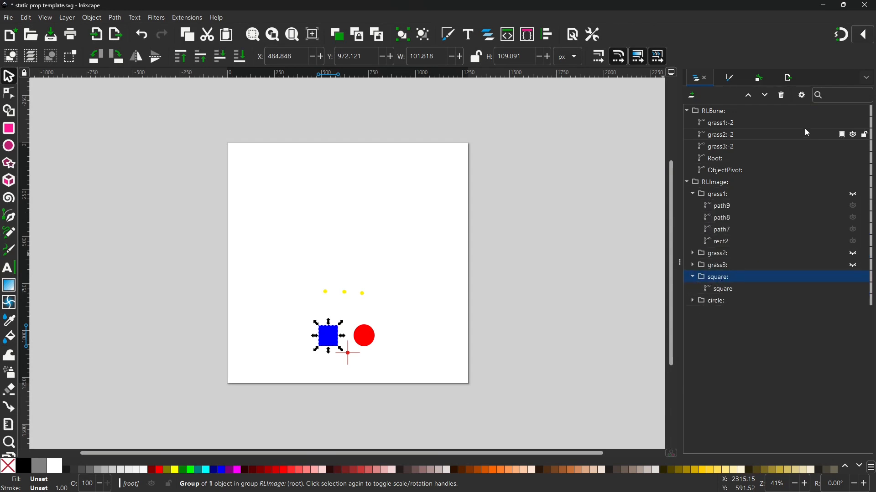
pyautogui.click(760, 78)
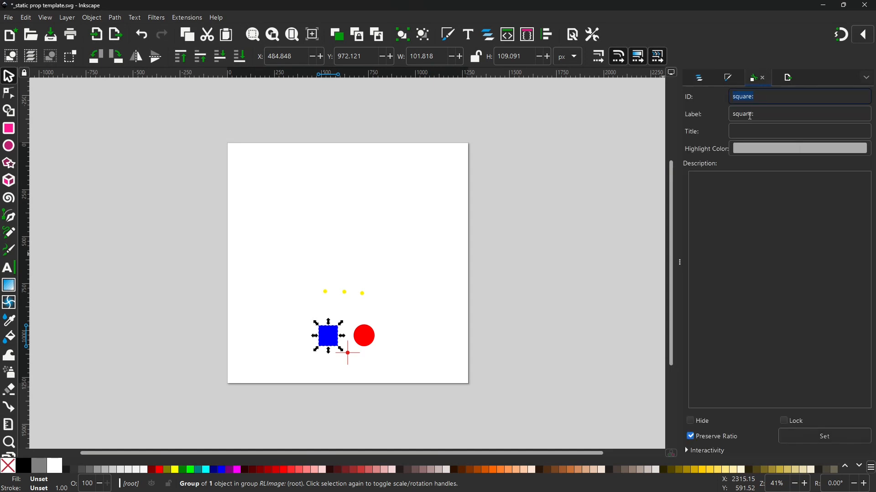
pyautogui.click(701, 79)
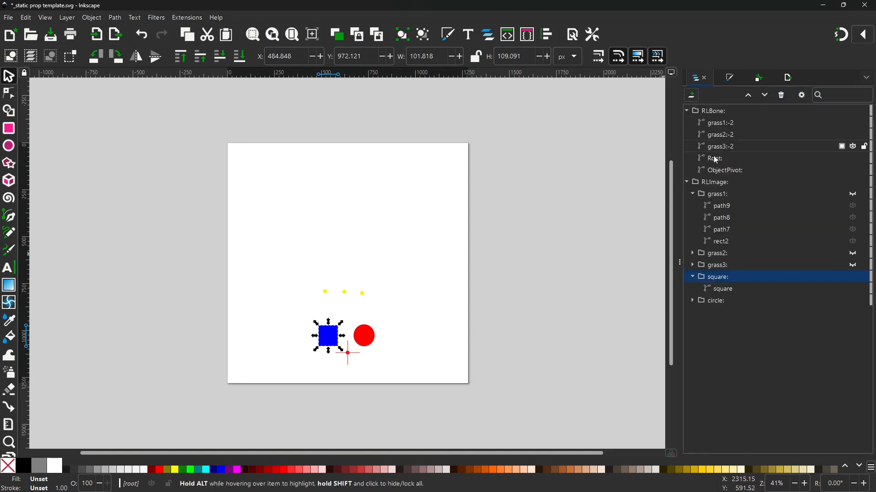
# Check the contents of the grass2: and grass3: groups, and that the IDs of grass1:, grass2: and grass3: match their labels.
pyautogui.click(716, 195)
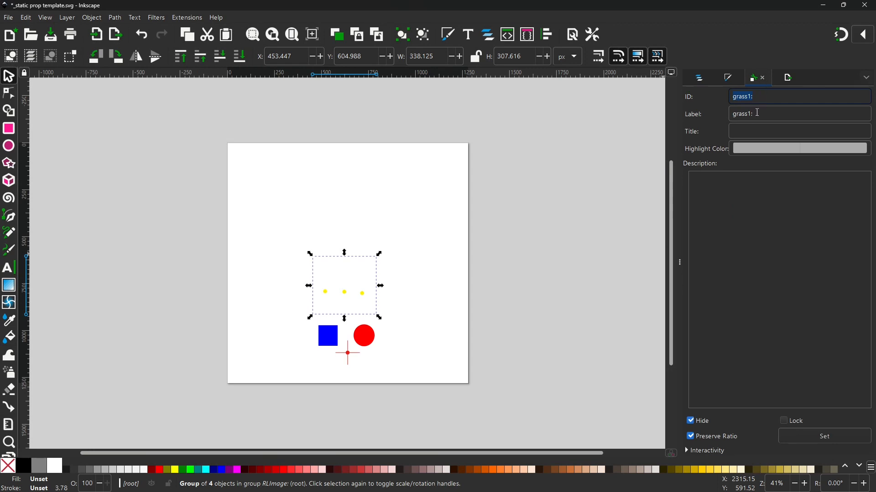
pyautogui.click(699, 78)
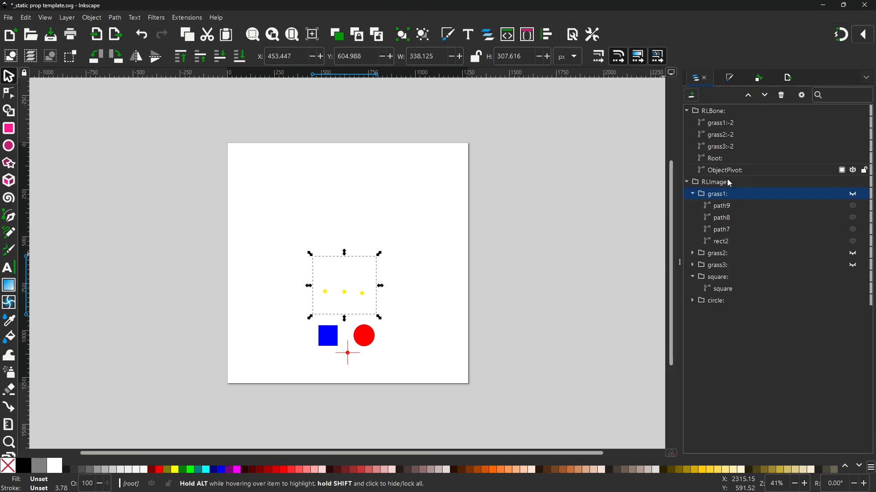
pyautogui.click(693, 253)
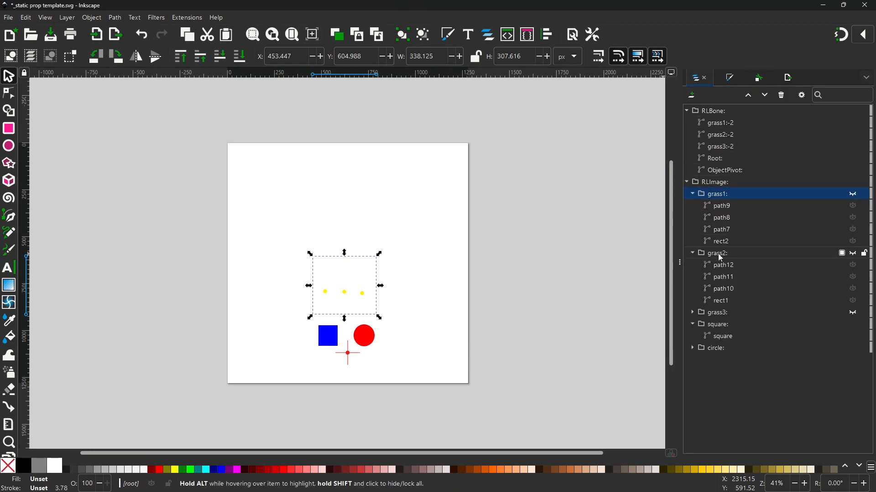
pyautogui.click(732, 254)
pyautogui.click(760, 86)
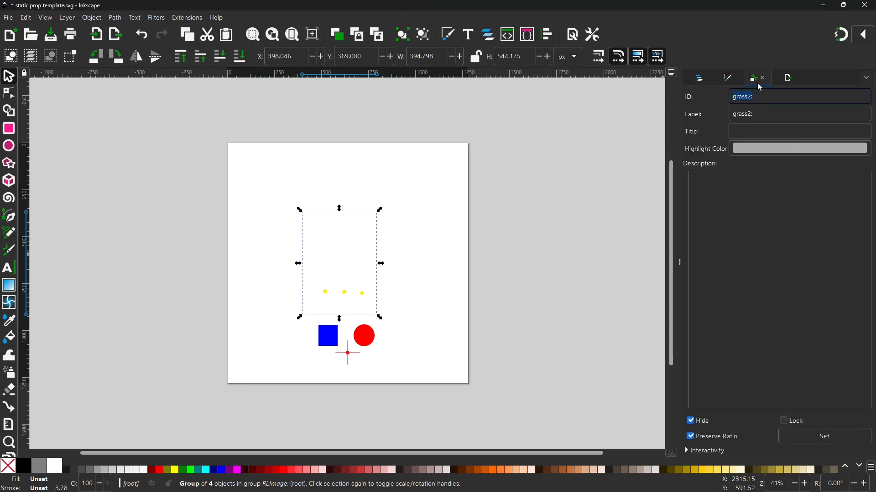
pyautogui.click(700, 79)
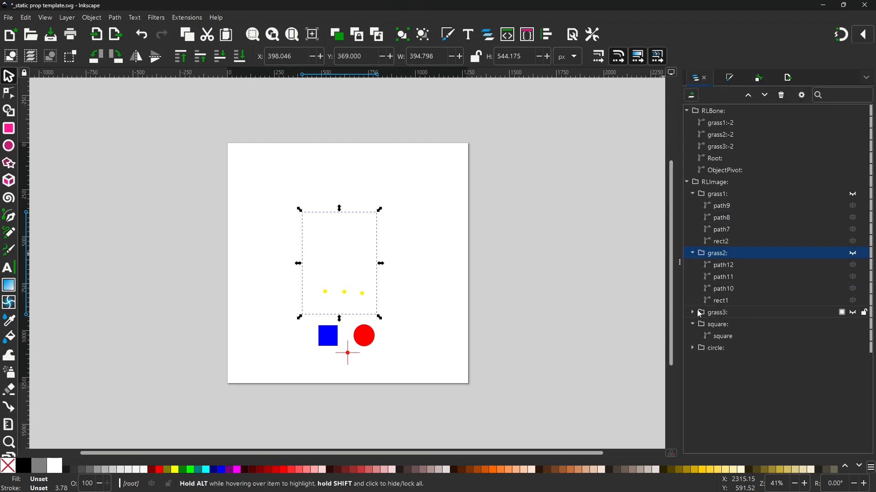
pyautogui.click(693, 313)
pyautogui.click(719, 313)
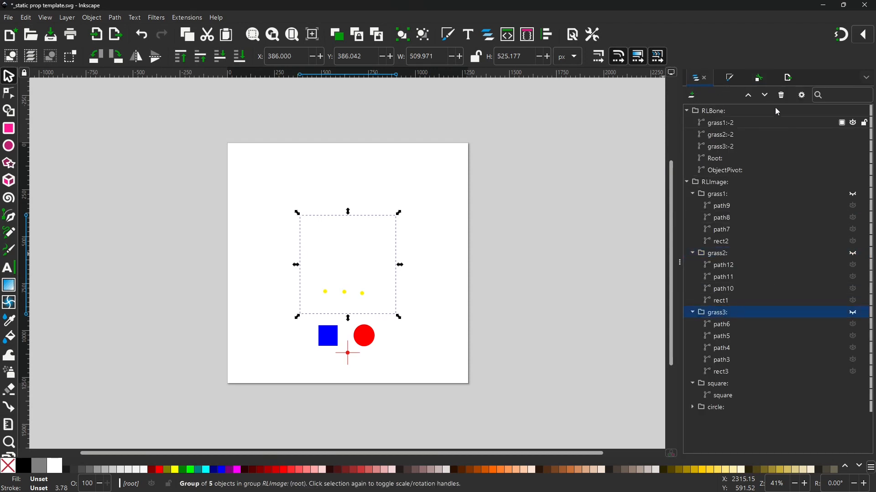
pyautogui.click(763, 81)
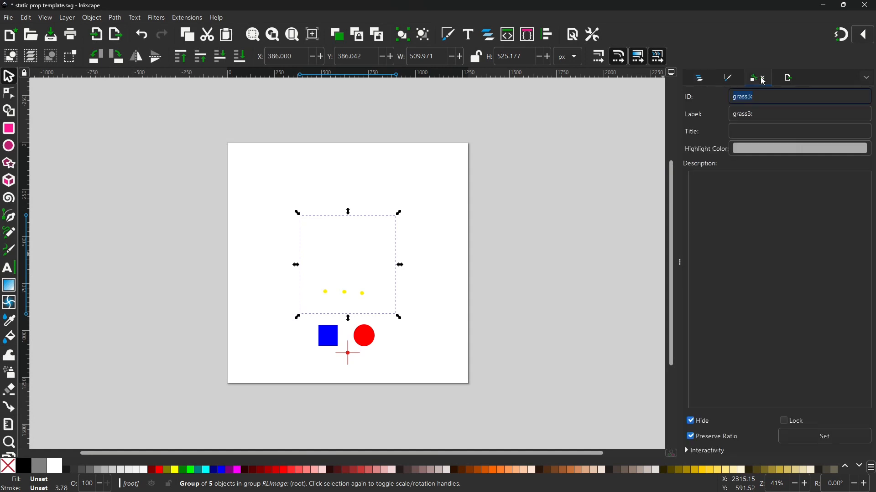
pyautogui.click(698, 85)
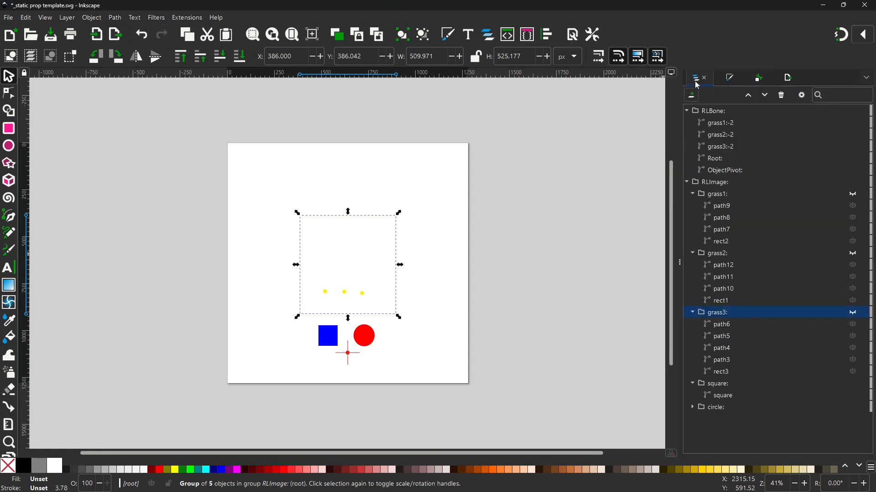
# Show only the grass1: group in RLImage, keeping grass2: and grass3: hidden and collapsed.
pyautogui.click(853, 194)
pyautogui.click(853, 253)
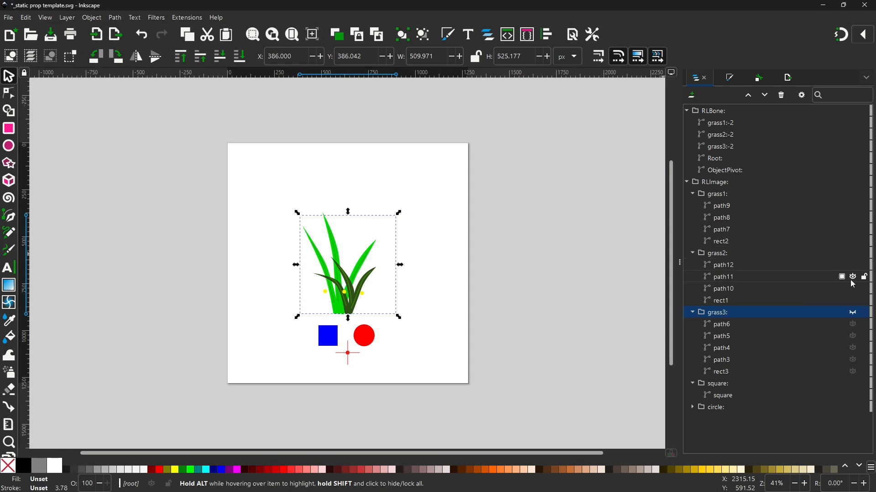
pyautogui.click(694, 254)
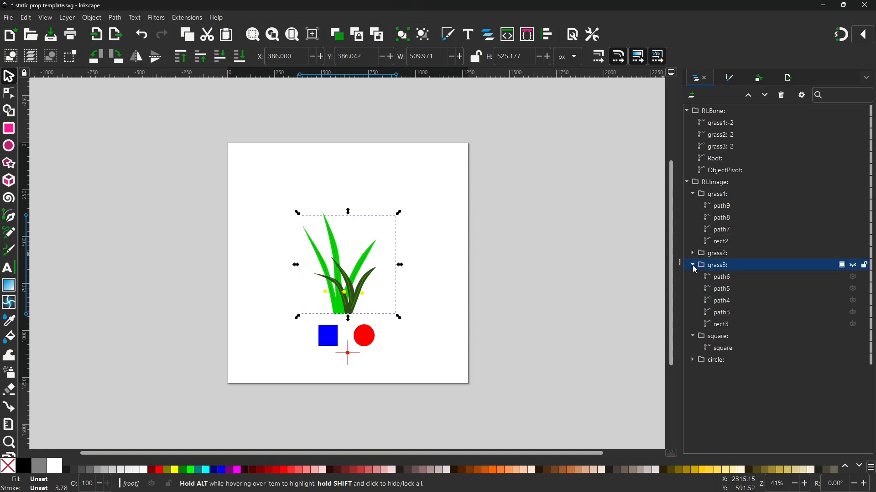
pyautogui.click(694, 266)
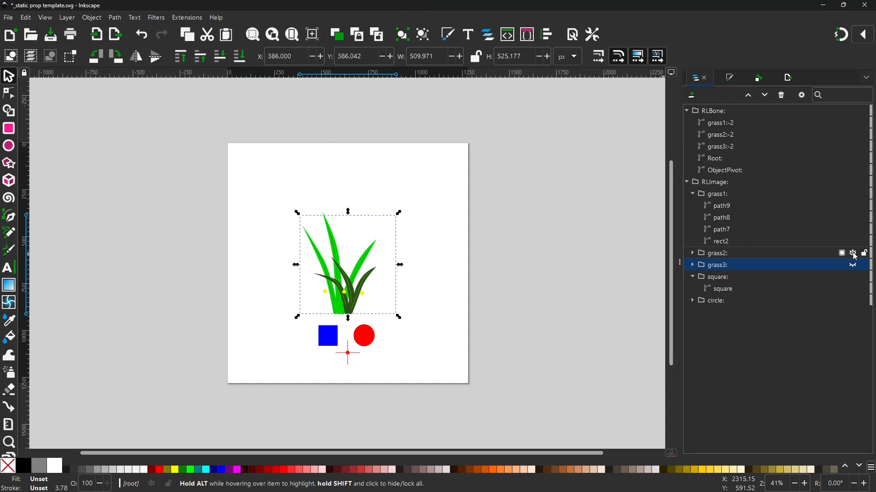
pyautogui.click(853, 254)
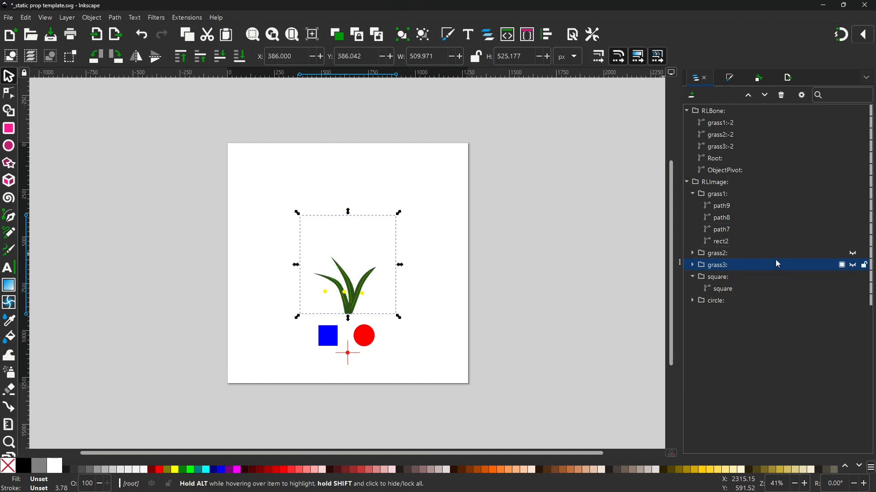
# Delete the square: and circle: placeholder groups from RLImage.
pyautogui.click(724, 280)
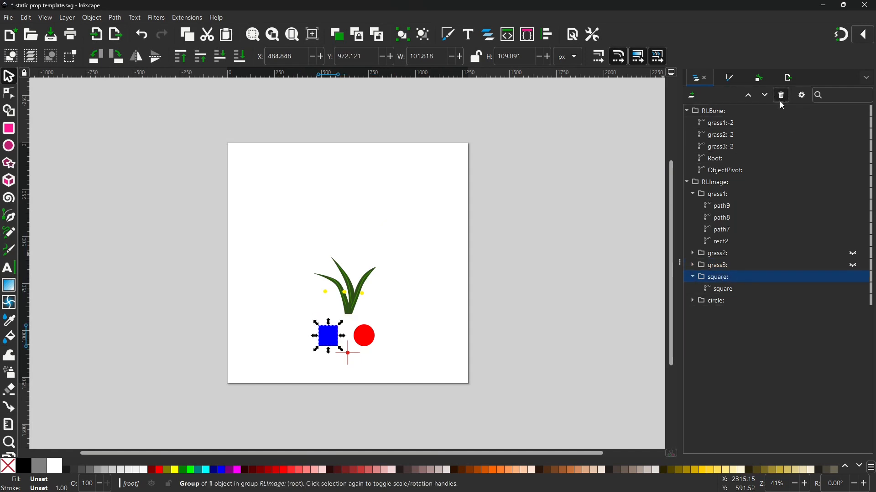
pyautogui.click(782, 95)
pyautogui.click(707, 278)
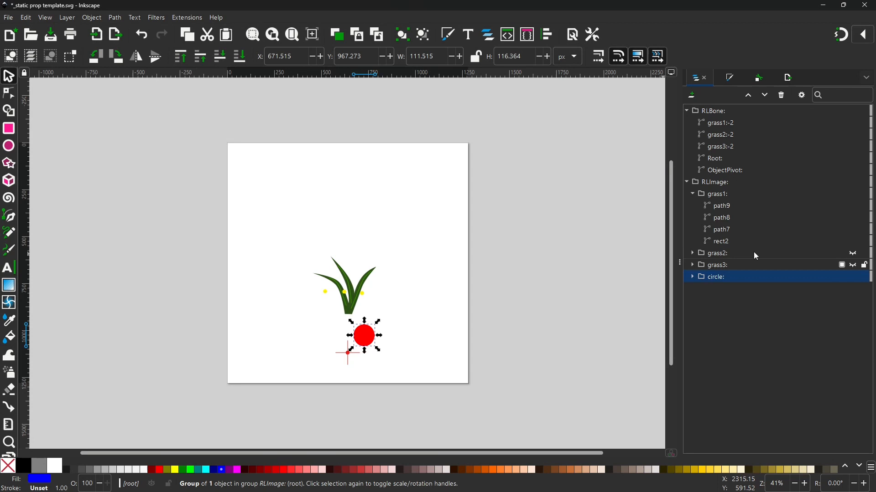
pyautogui.click(781, 97)
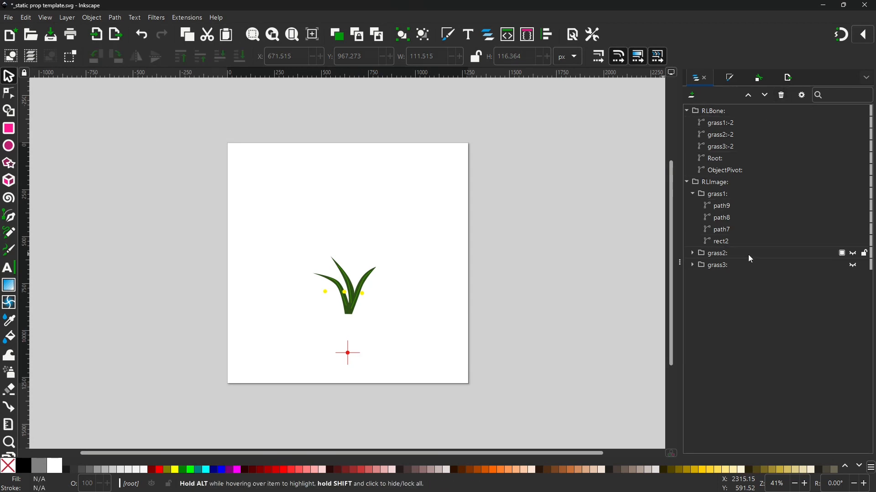
# Move the grass1:-2 bone marker to the base of the dark green grass1: clump, about X 634, Y 891 px.
pyautogui.click(725, 199)
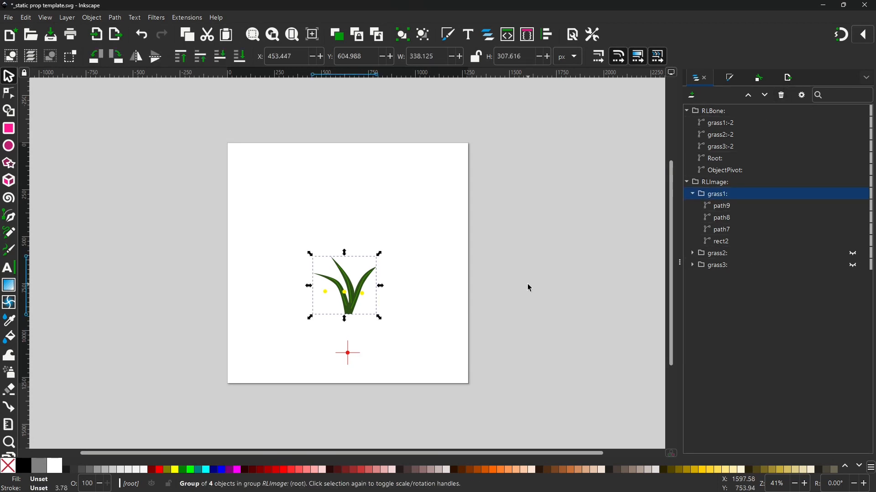
pyautogui.click(723, 125)
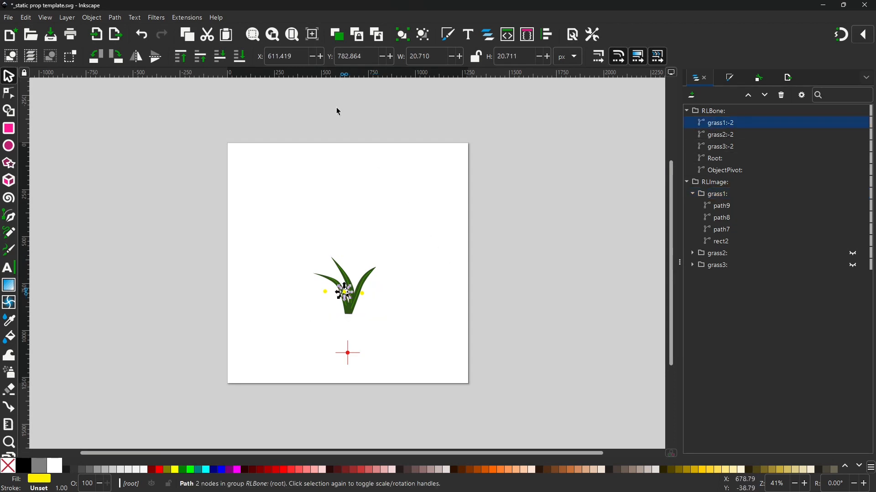
pyautogui.click(292, 35)
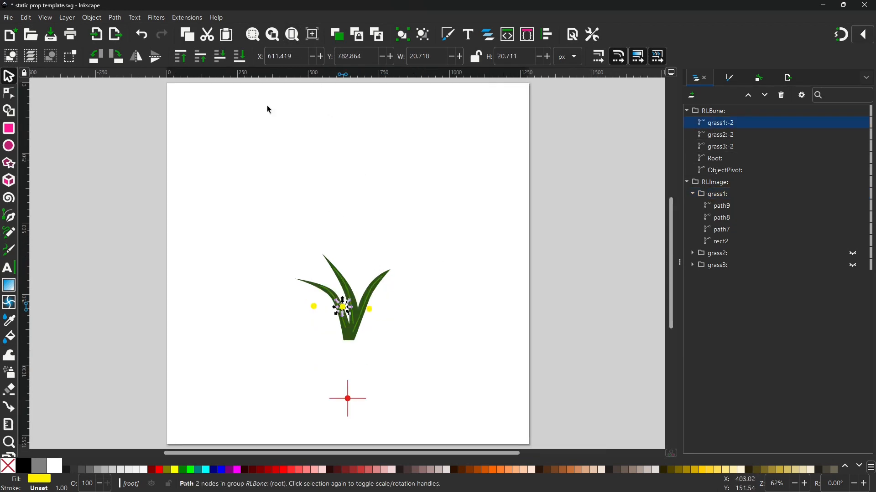
pyautogui.scroll(3, 389, 320)
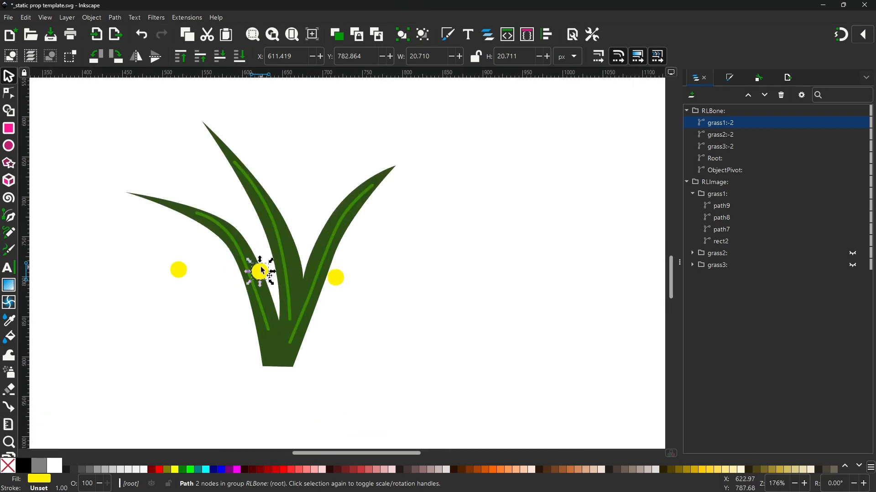
pyautogui.moveTo(266, 274); pyautogui.dragTo(282, 361)
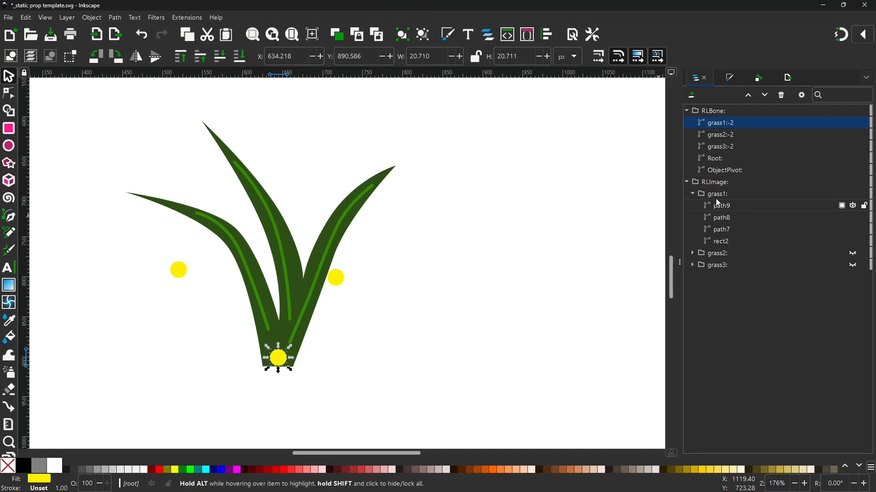
# Show only the grass2: group and move the grass2:-2 bone marker to its base, about X 583, Y 890 px.
pyautogui.click(691, 195)
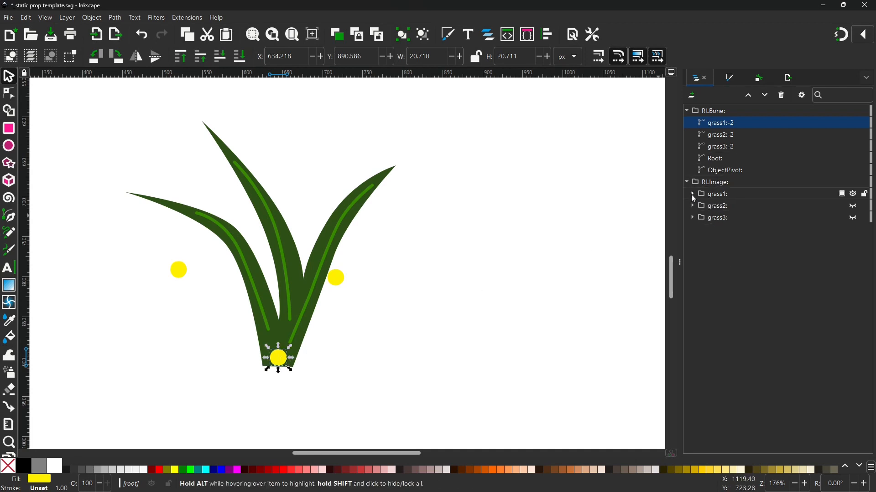
pyautogui.click(852, 193)
pyautogui.click(852, 206)
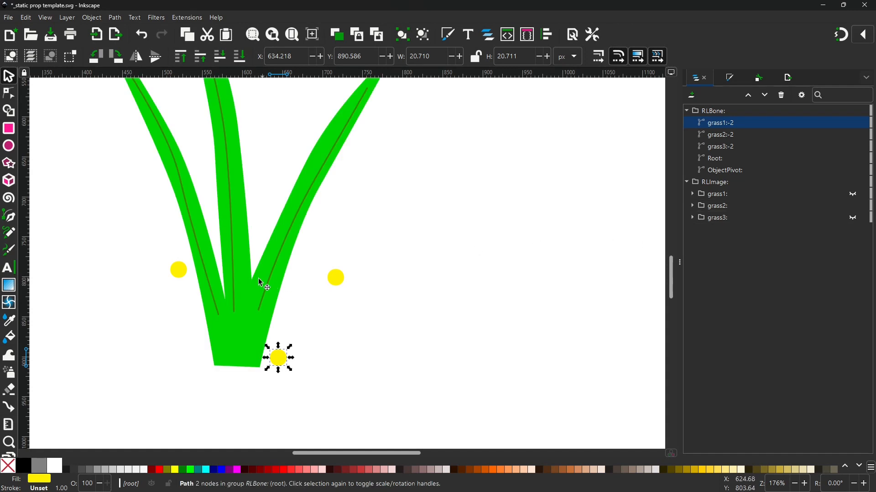
pyautogui.click(720, 135)
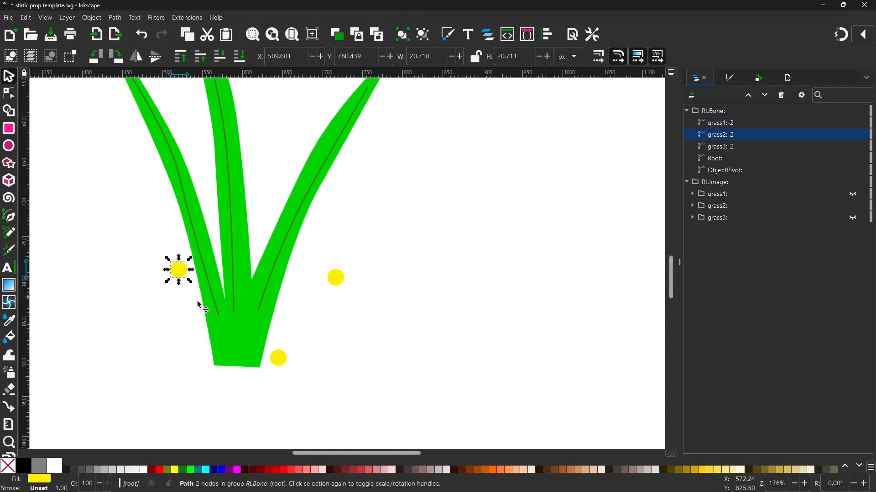
pyautogui.moveTo(179, 272); pyautogui.dragTo(236, 359)
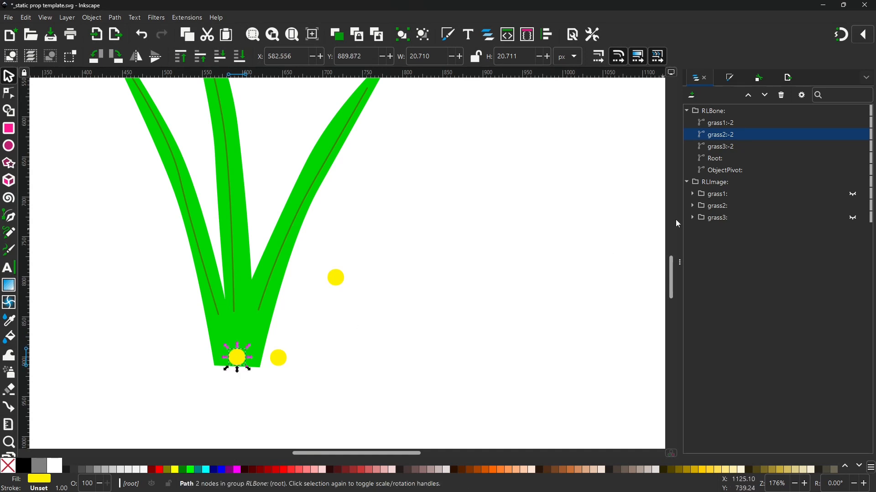
# Show only the grass3: group and move the grass3:-2 bone marker to its base, about X 689, Y 889 px.
pyautogui.click(853, 206)
pyautogui.click(852, 217)
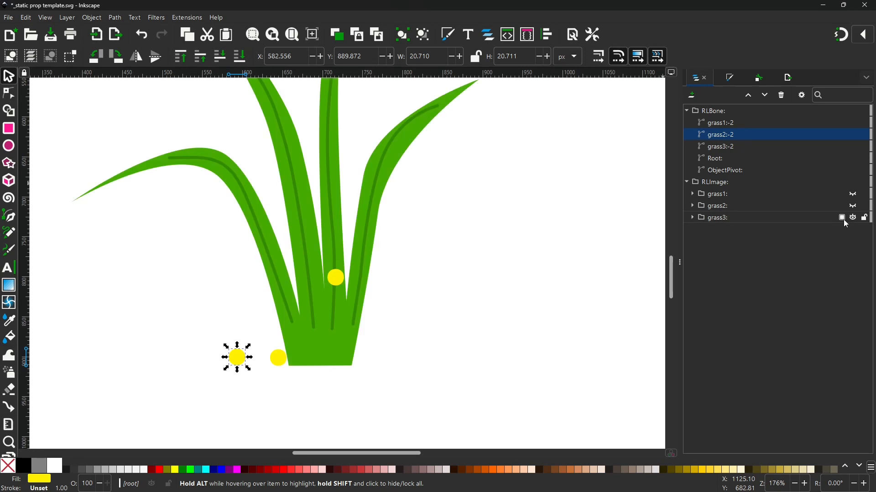
pyautogui.click(717, 147)
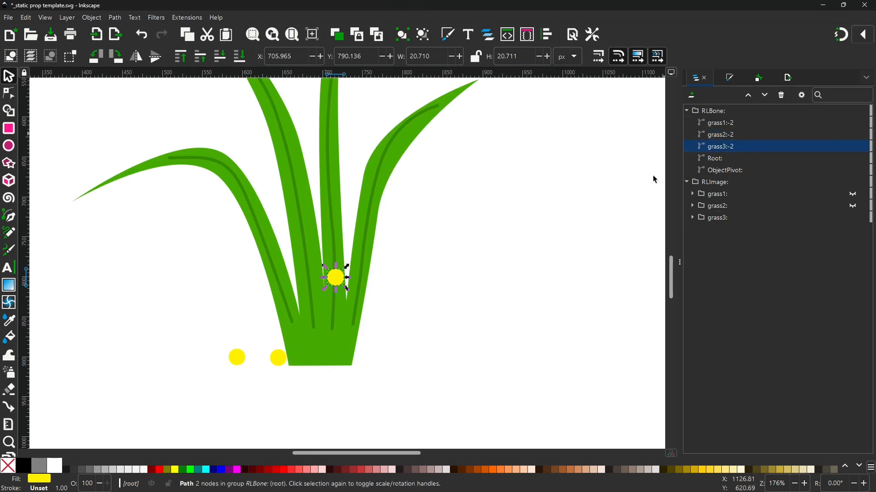
pyautogui.moveTo(337, 283); pyautogui.dragTo(323, 364)
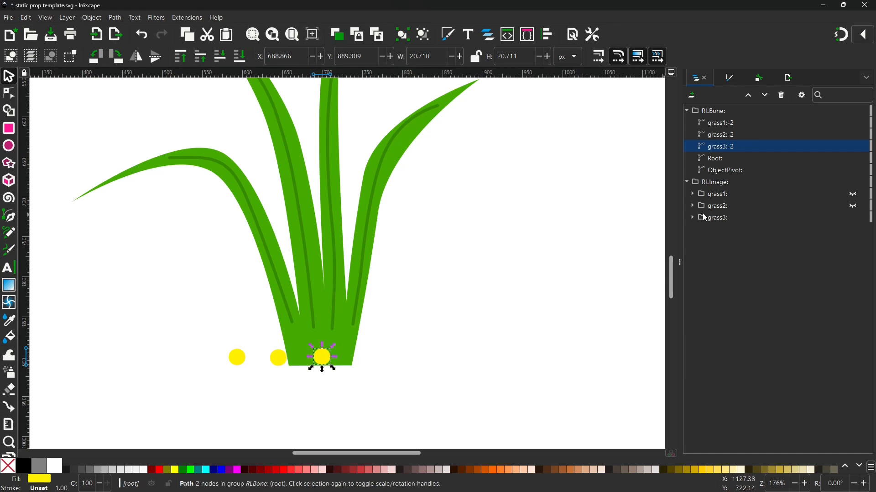
# Show the grass1: and grass2: groups again and collapse the RLBone: group.
pyautogui.click(853, 194)
pyautogui.click(853, 206)
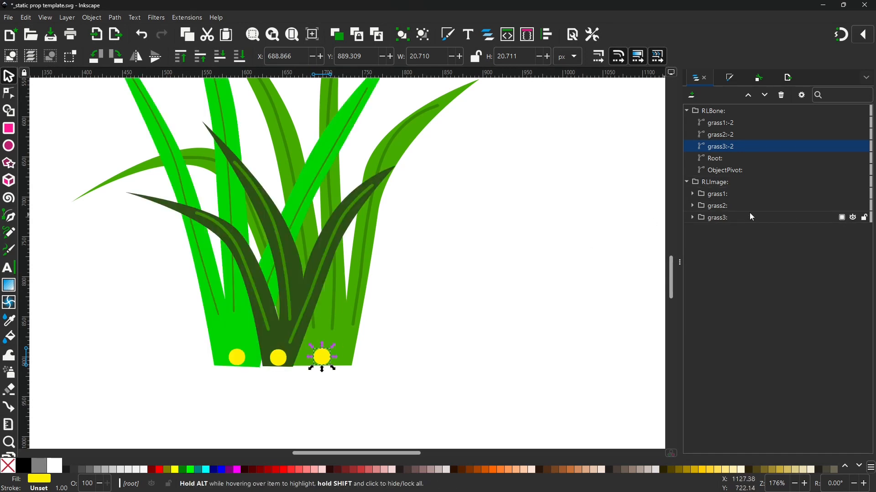
pyautogui.click(687, 111)
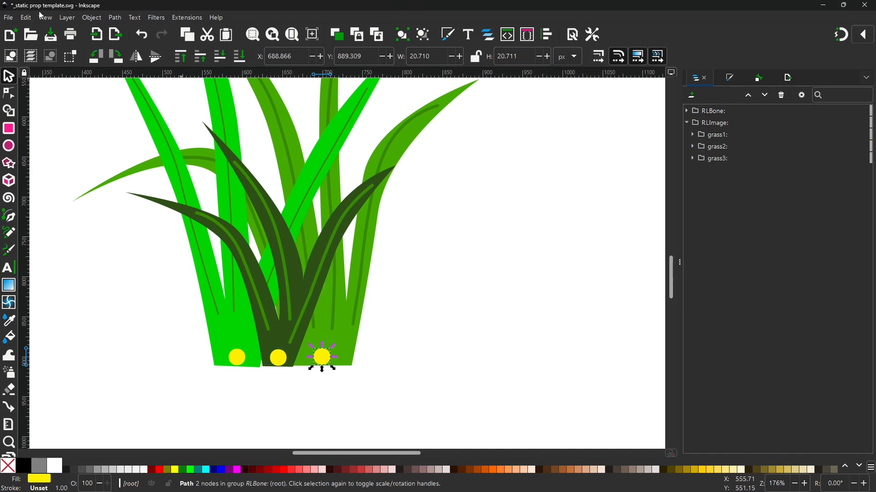
# Save the document under the new file name "grass prop" in Inkscape SVG format in New folder.
pyautogui.click(8, 18)
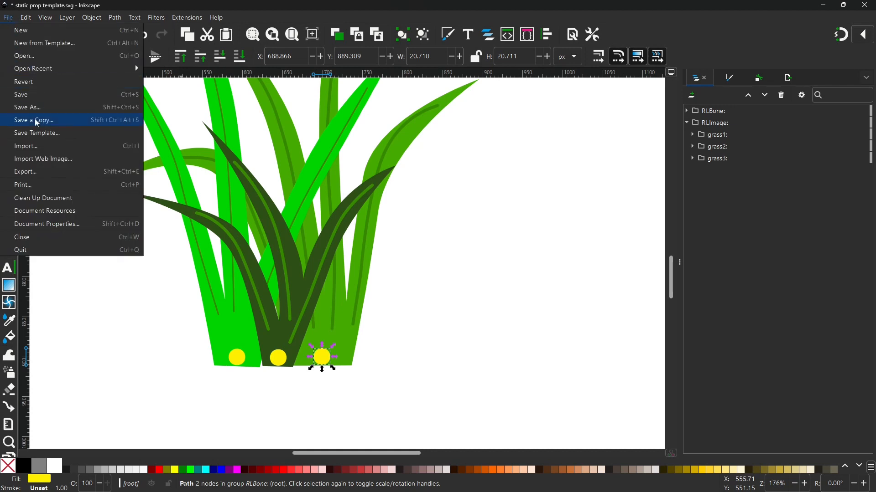
pyautogui.click(23, 109)
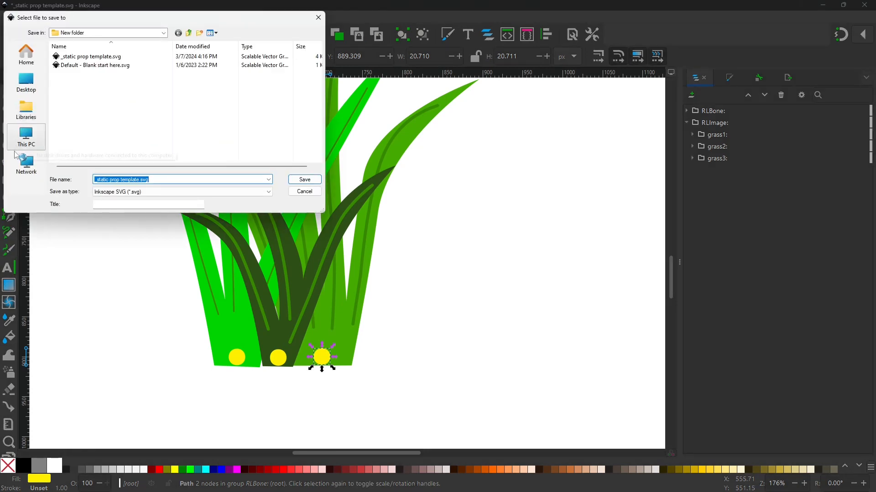
pyautogui.click(120, 179)
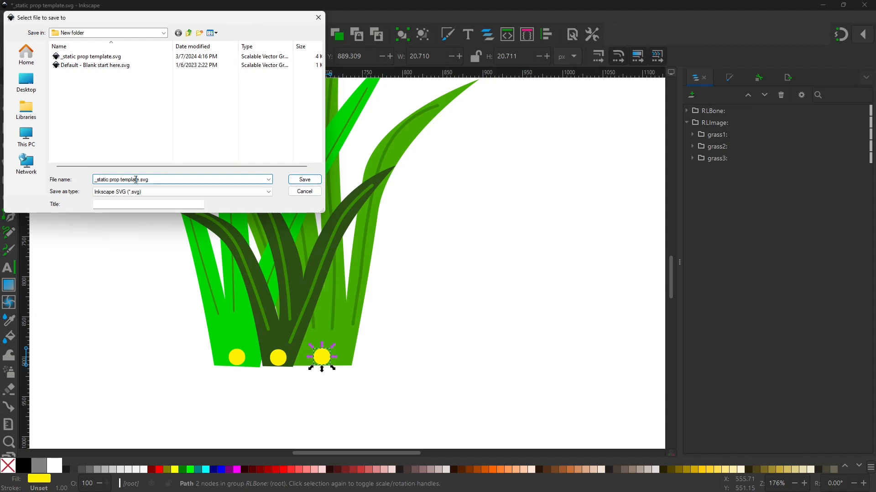
pyautogui.moveTo(137, 180); pyautogui.dragTo(54, 184)
pyautogui.write('grass prop')
pyautogui.press('Delete')
pyautogui.click(304, 180)
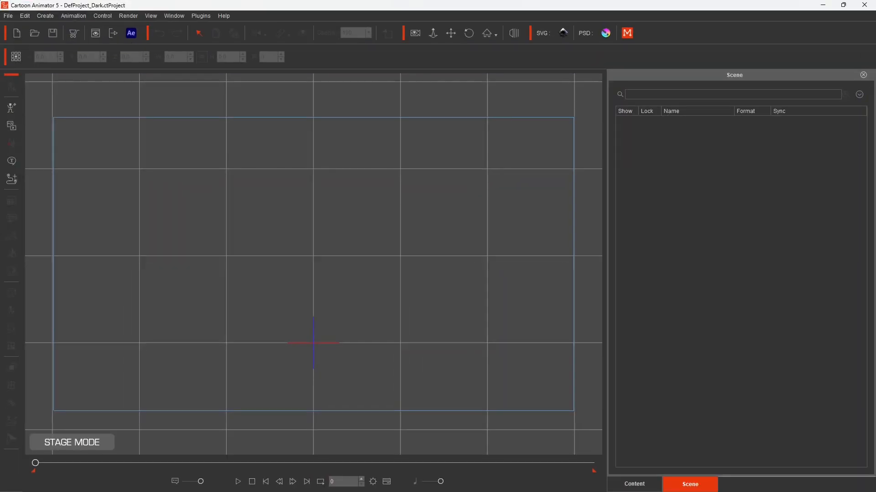
# Switch to Cartoon Animator 5 and import grass prop.svg from the New folder onto the empty stage.
pyautogui.hotkey('alt', 'Tab')
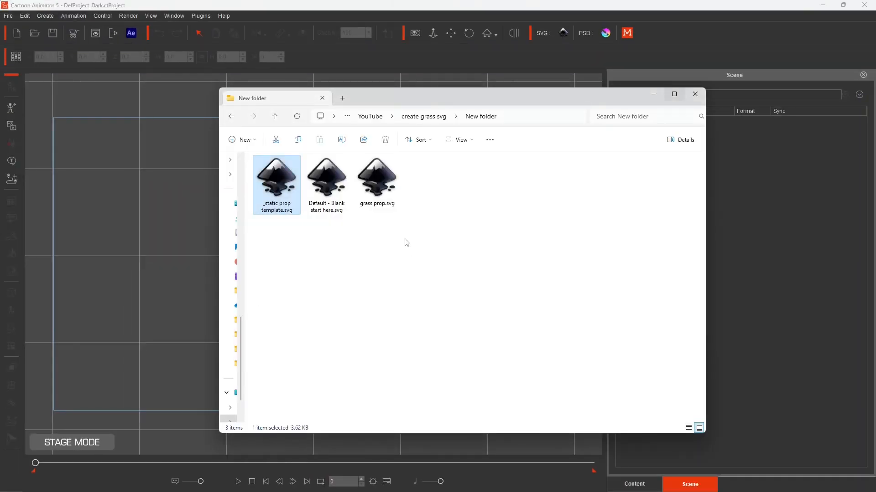
pyautogui.moveTo(374, 177); pyautogui.dragTo(261, 241)
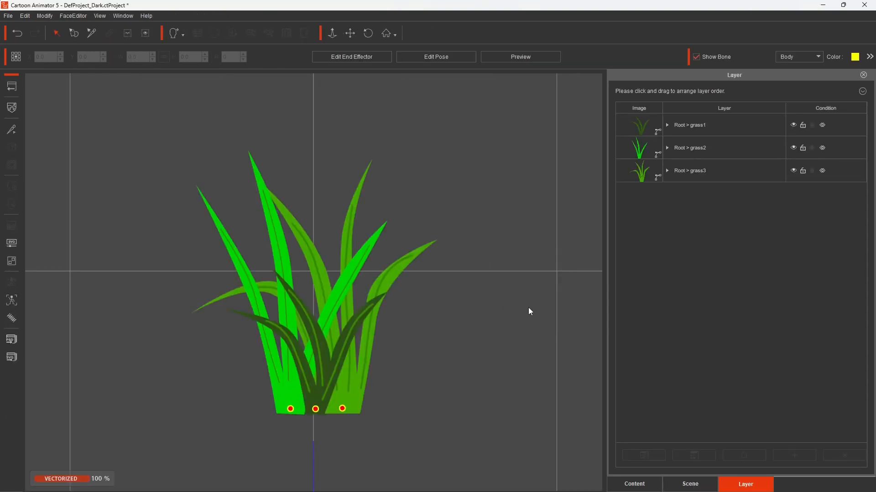
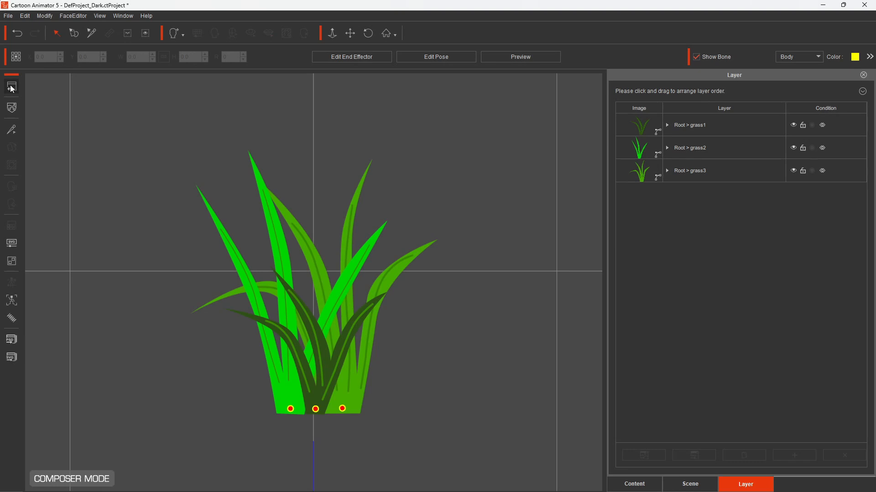
# Test hiding the grass1 layer in Composer mode and return to the stage.
pyautogui.click(794, 126)
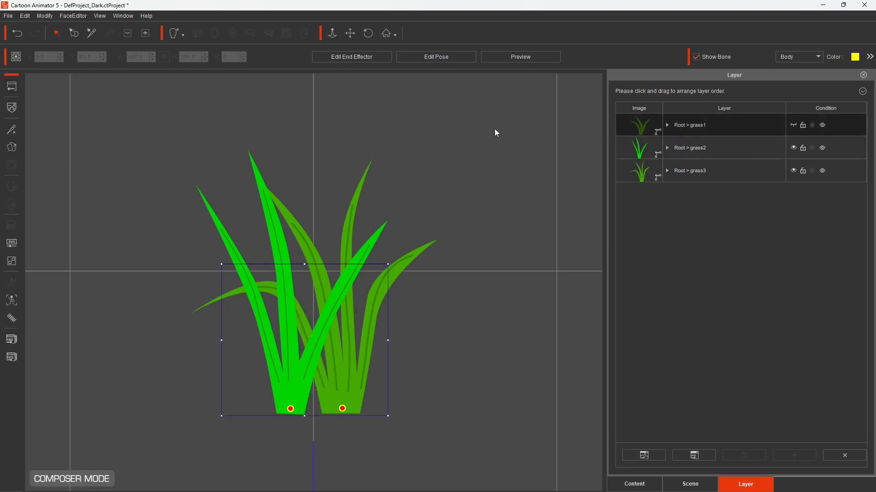
pyautogui.click(13, 88)
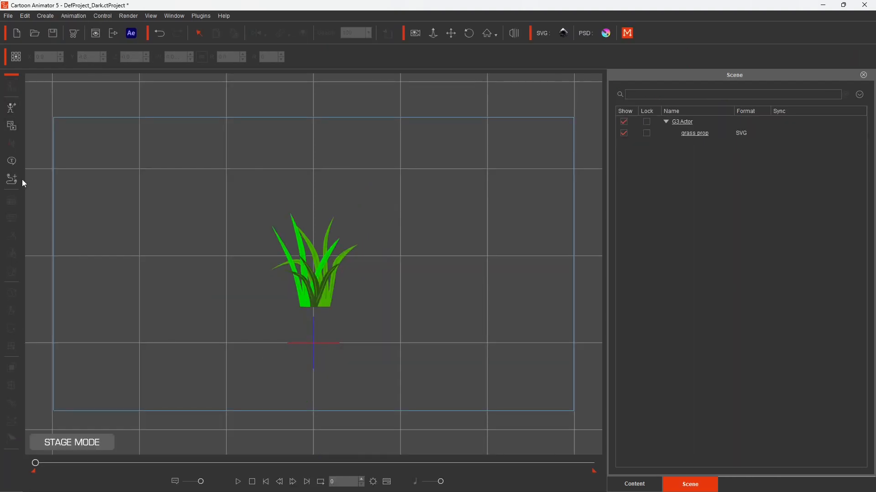
# Switch the grass1 part of the grass prop to the Empty sprite in the Sprite Editor.
pyautogui.click(315, 280)
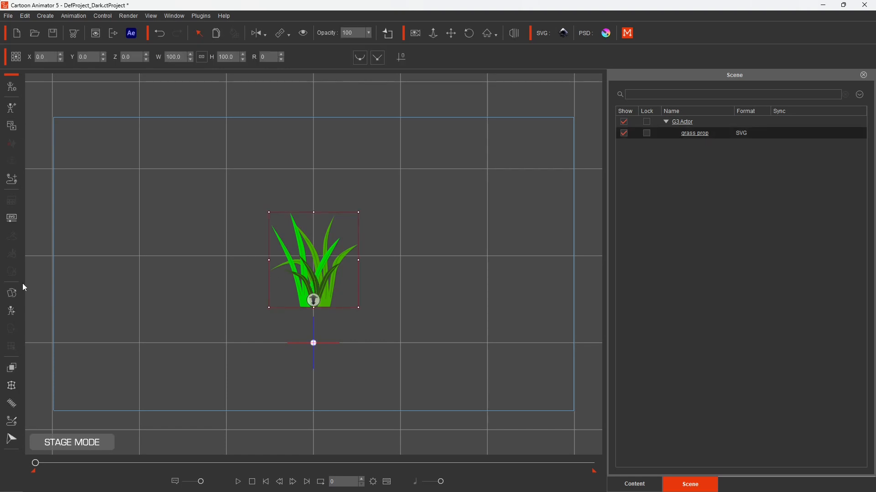
pyautogui.click(12, 294)
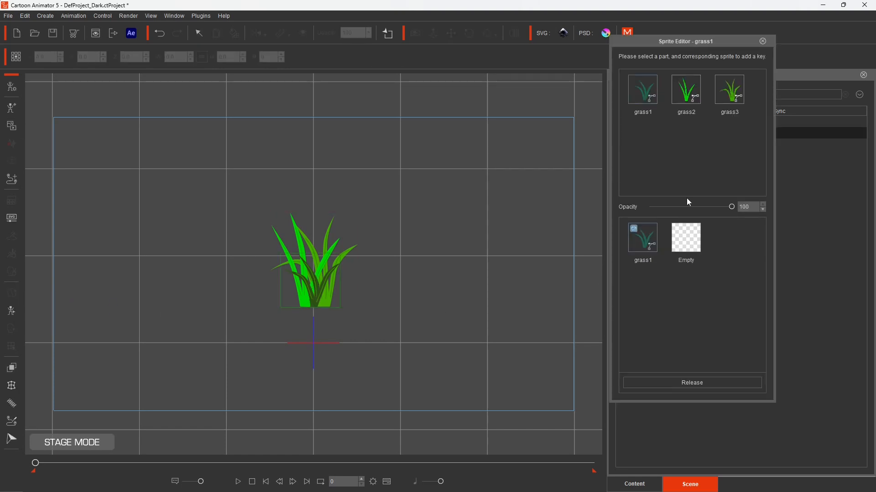
pyautogui.click(642, 94)
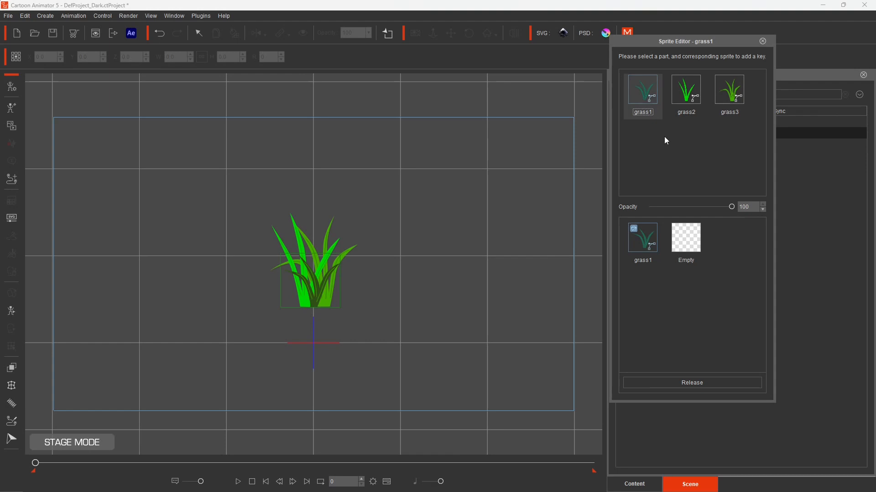
pyautogui.click(684, 244)
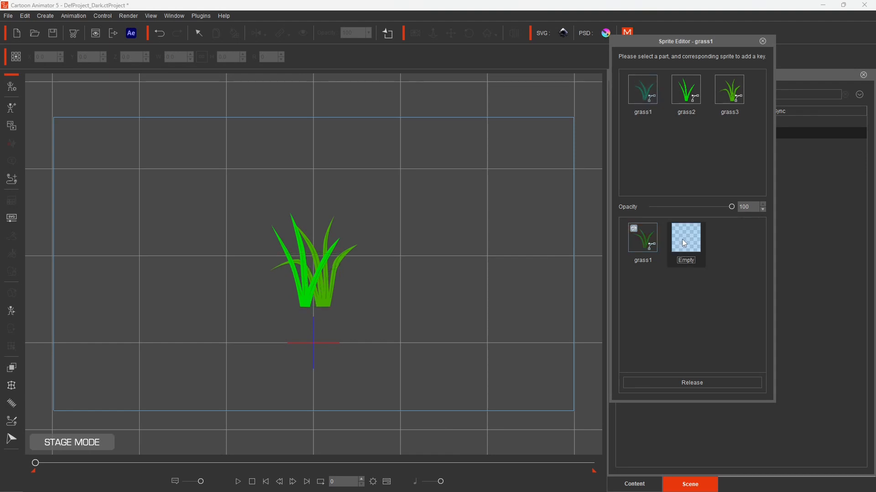
pyautogui.click(762, 41)
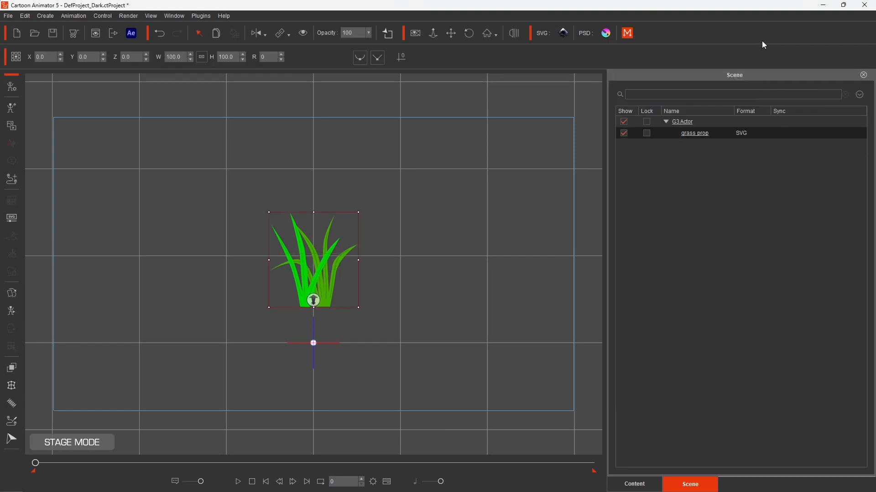
# Switch the grass3 part of the grass prop to the Empty sprite as well.
pyautogui.doubleClick(325, 282)
pyautogui.click(683, 238)
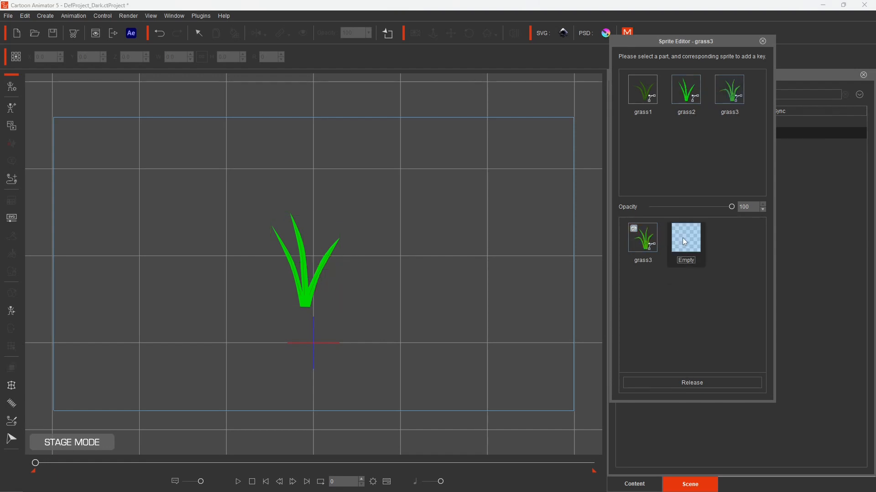
pyautogui.click(762, 41)
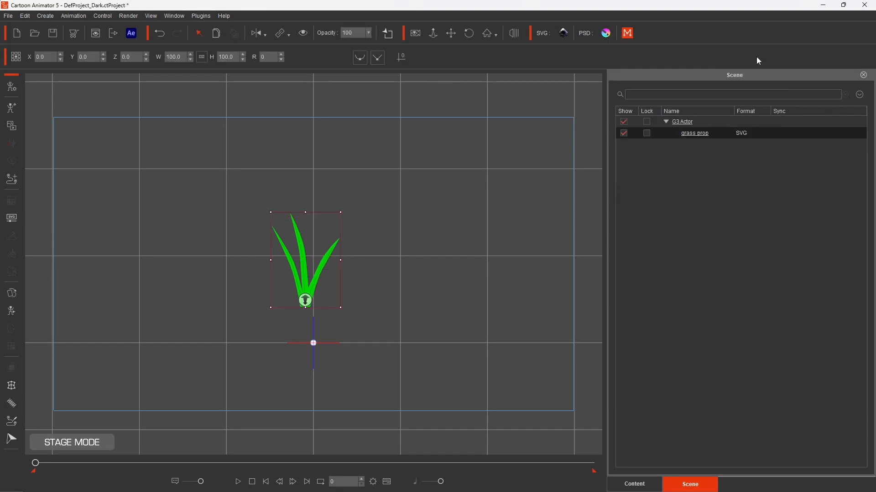
# Restore the original grass1 and grass3 sprites of the prop, close the Sprite Editor and deselect the prop.
pyautogui.click(11, 311)
pyautogui.click(644, 91)
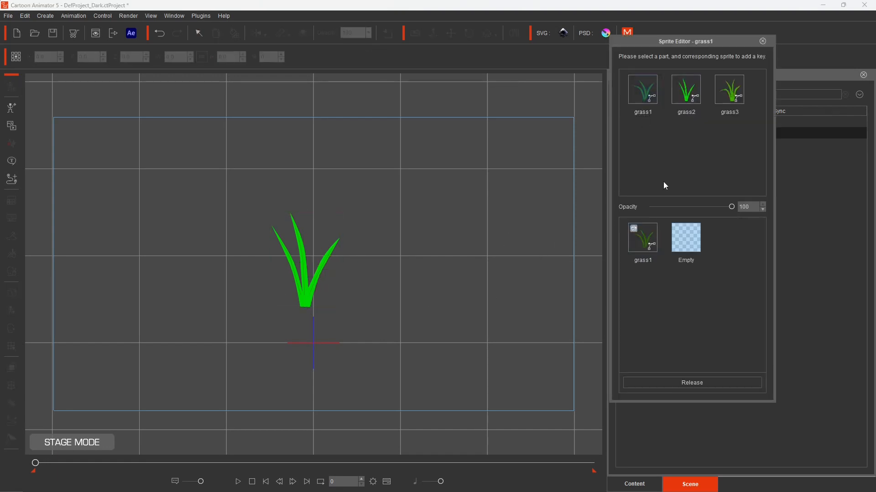
pyautogui.click(644, 239)
pyautogui.click(730, 91)
pyautogui.click(644, 234)
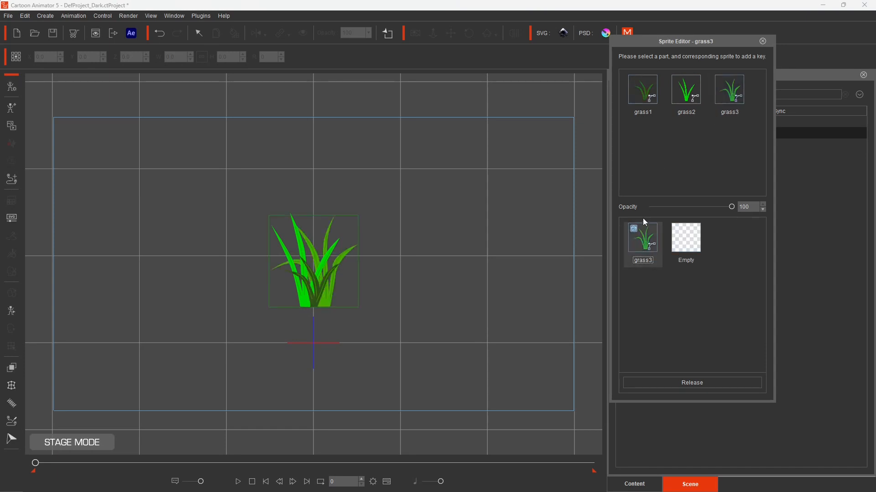
pyautogui.click(763, 41)
pyautogui.click(441, 257)
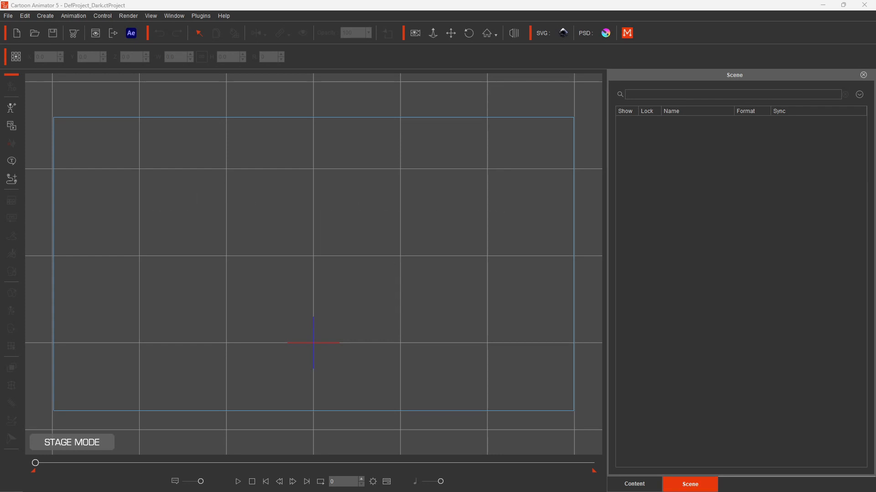
# Import "grass prop - problems.svg" onto the empty stage and open its SVG error preview in the browser.
pyautogui.moveTo(0, 315); pyautogui.dragTo(314, 284)
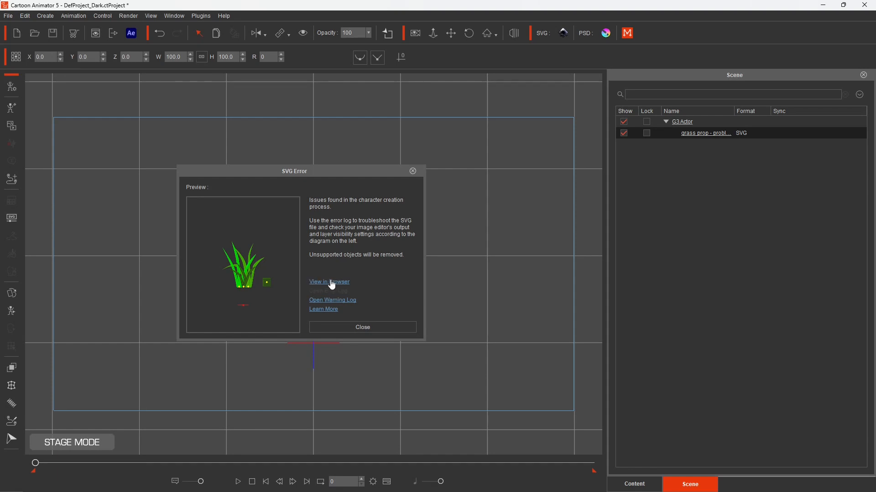
pyautogui.click(329, 282)
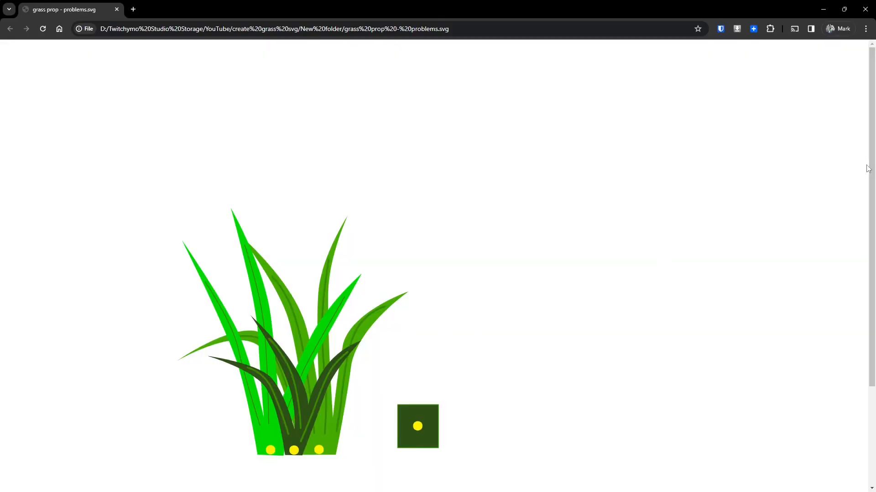
# Review and close the browser preview, and open the import's warning log to highlight the G15 entry.
pyautogui.moveTo(872, 174); pyautogui.dragTo(872, 275)
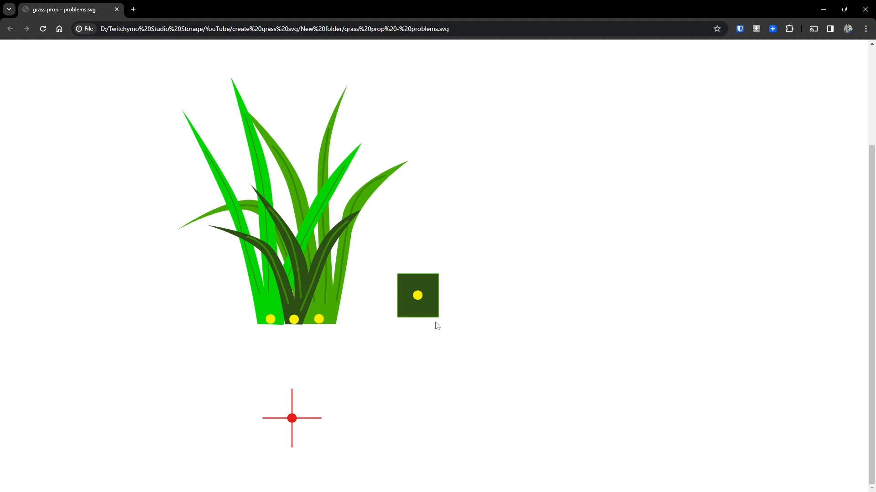
pyautogui.click(863, 15)
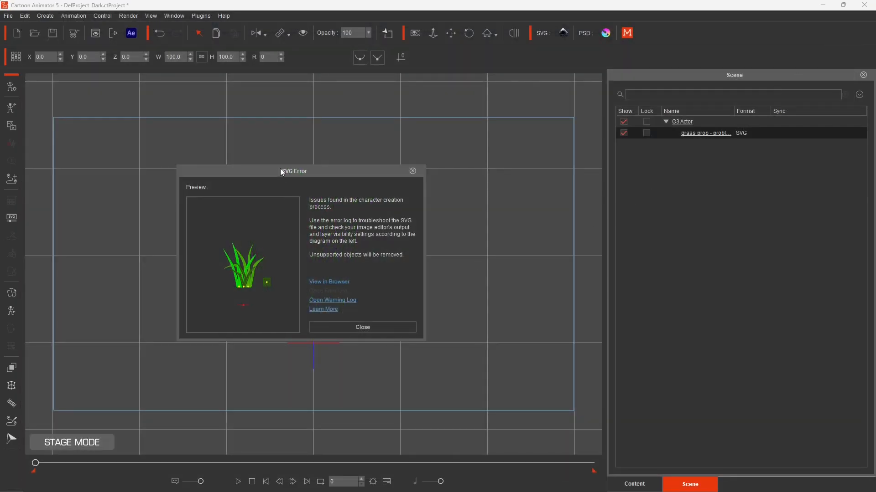
pyautogui.moveTo(281, 173); pyautogui.dragTo(507, 182)
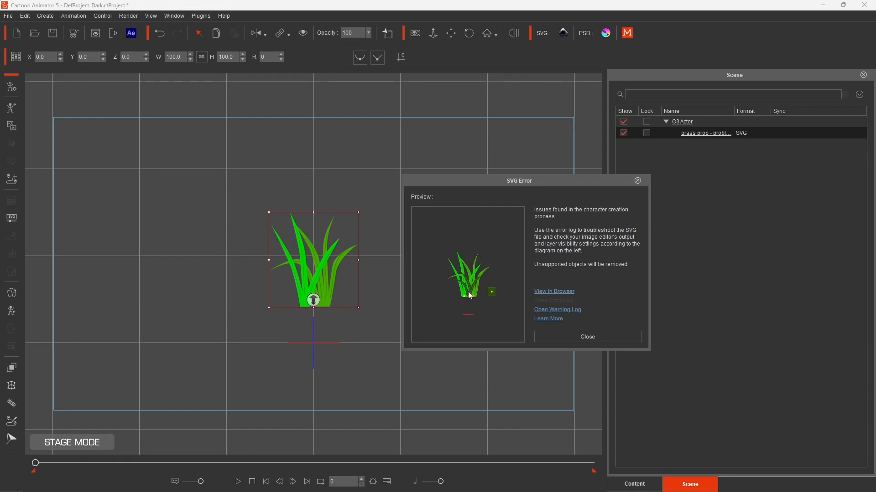
pyautogui.click(566, 311)
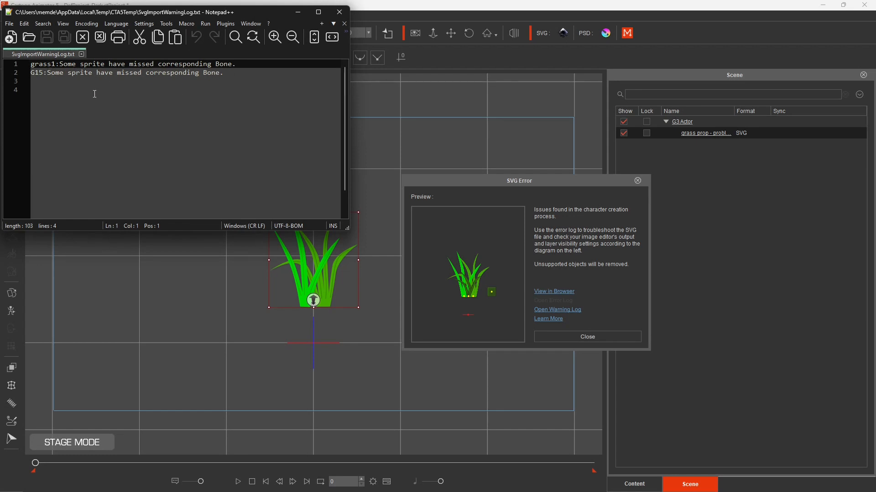
pyautogui.moveTo(31, 73); pyautogui.dragTo(45, 73)
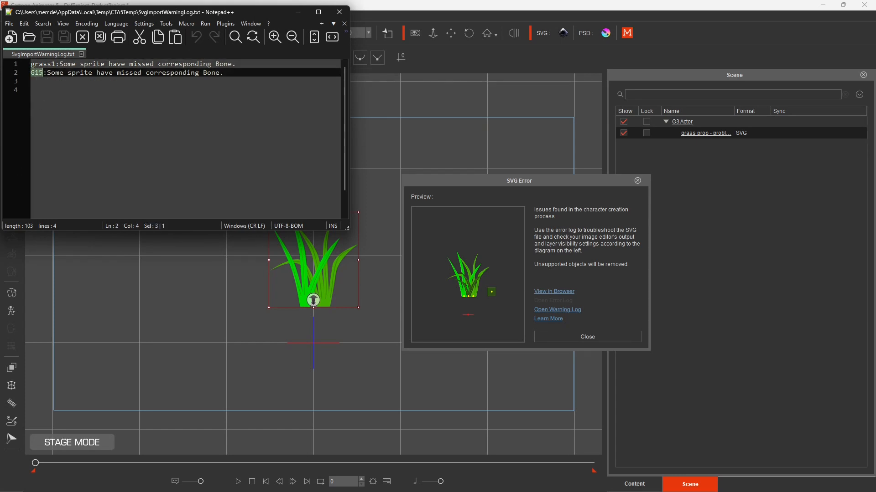
# Switch to Inkscape, open Find/Replace for the problem file and resize the window so it sits beside the warning log.
pyautogui.hotkey('alt', 'Tab')
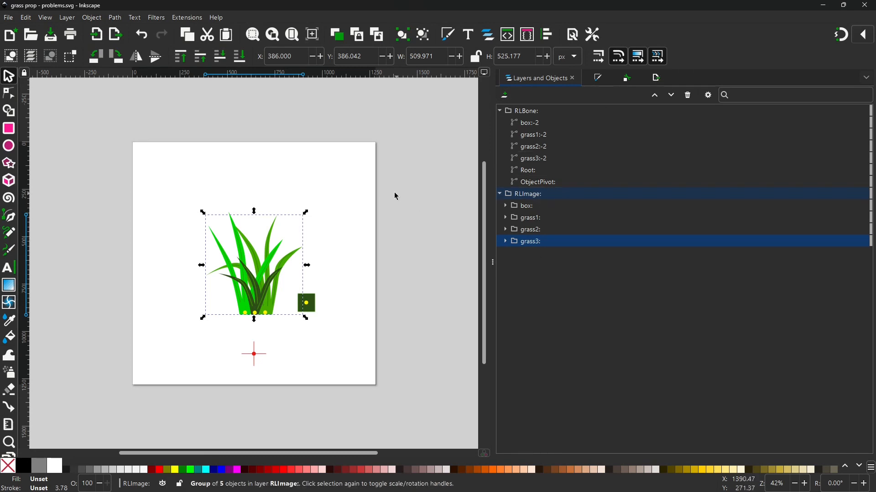
pyautogui.click(301, 233)
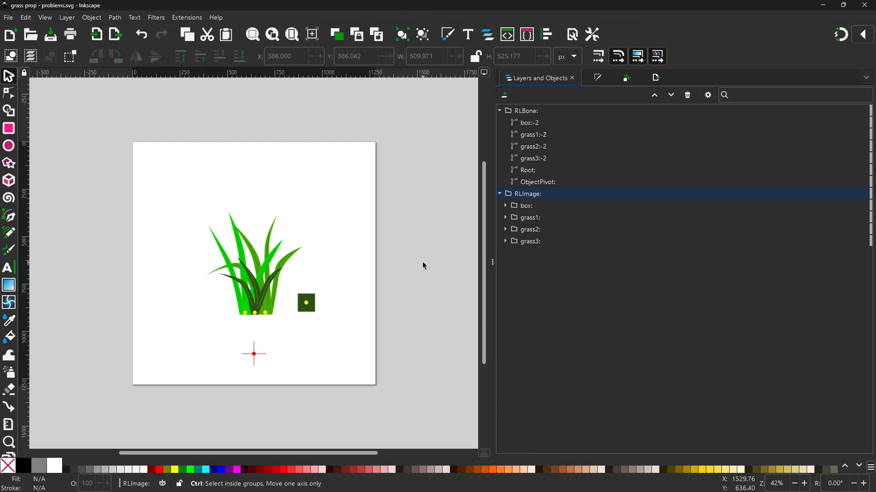
pyautogui.hotkey('ctrl', 'f')
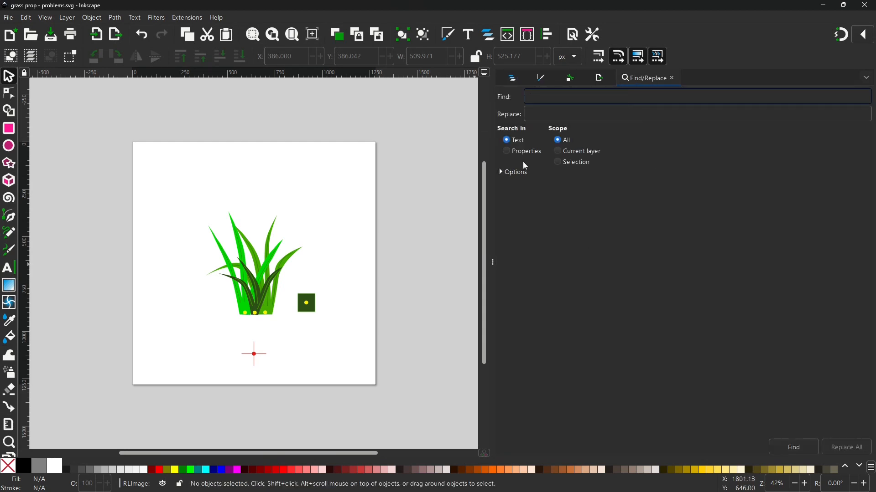
pyautogui.click(843, 5)
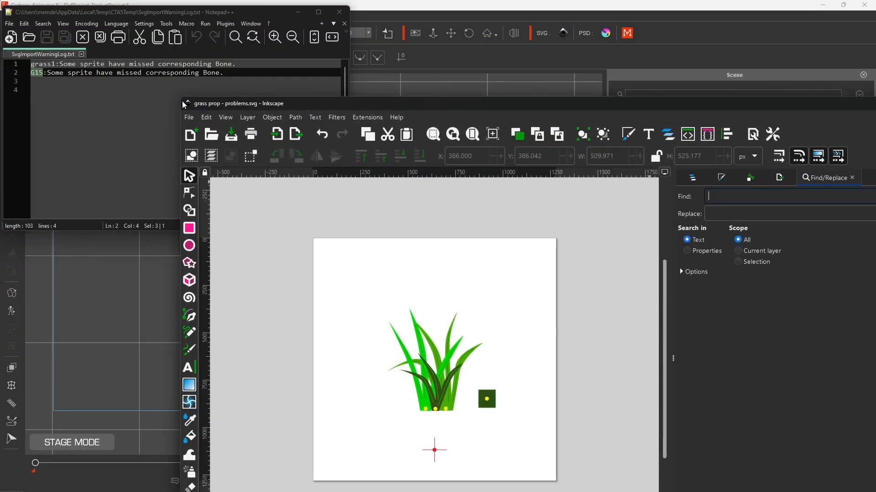
pyautogui.moveTo(180, 98); pyautogui.dragTo(391, 211)
pyautogui.moveTo(573, 219); pyautogui.dragTo(381, 104)
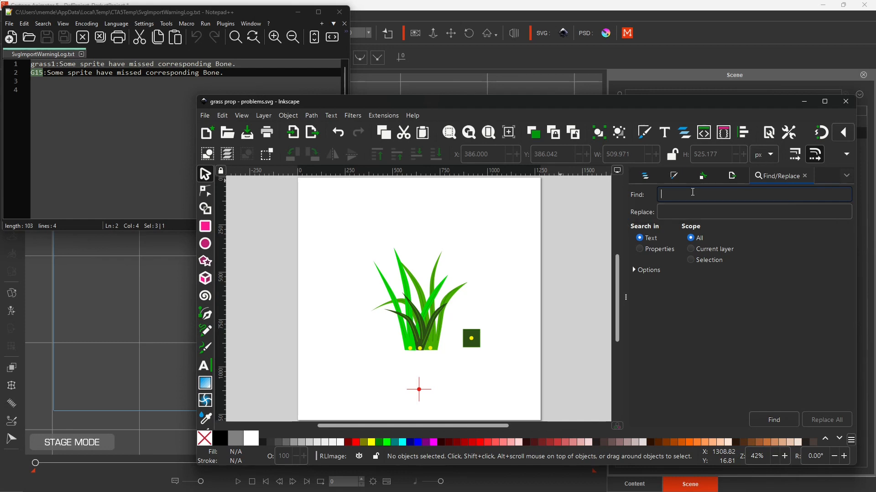
# Search the properties of all objects for G15.
pyautogui.write('G15')
pyautogui.click(639, 250)
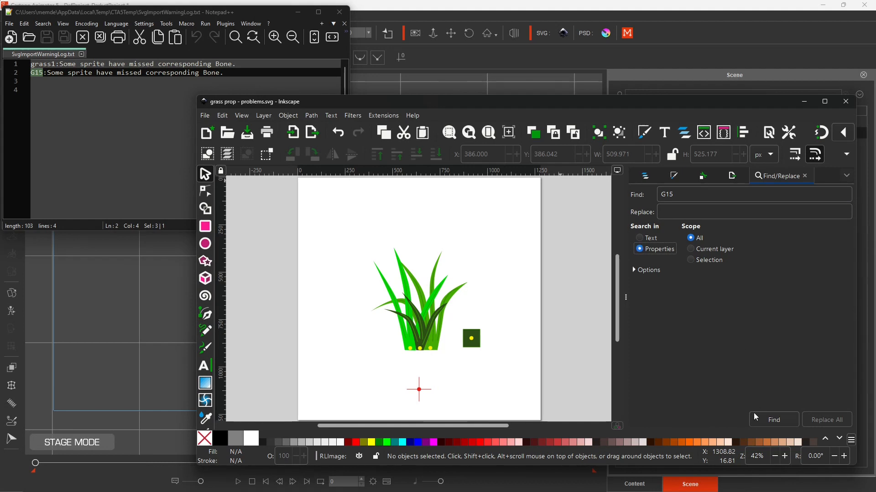
pyautogui.click(771, 422)
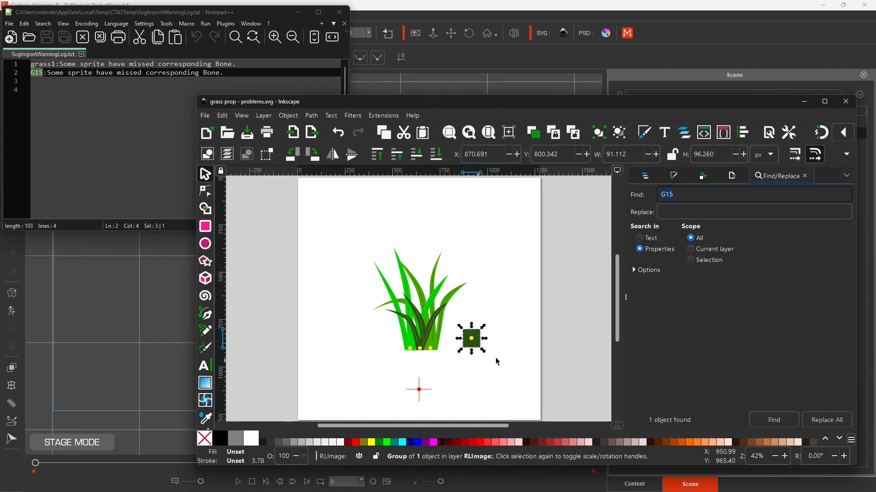
# Check the object ID of the box:-2 bone marker in the RLBone group.
pyautogui.click(652, 174)
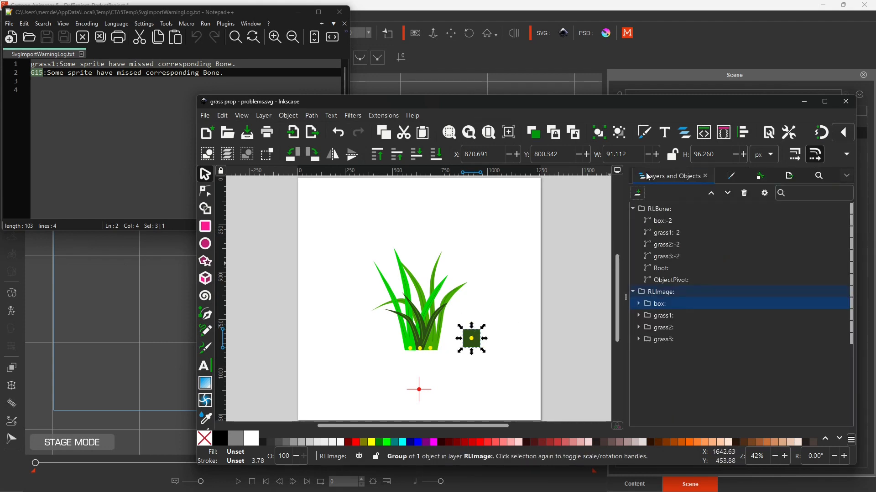
pyautogui.click(669, 220)
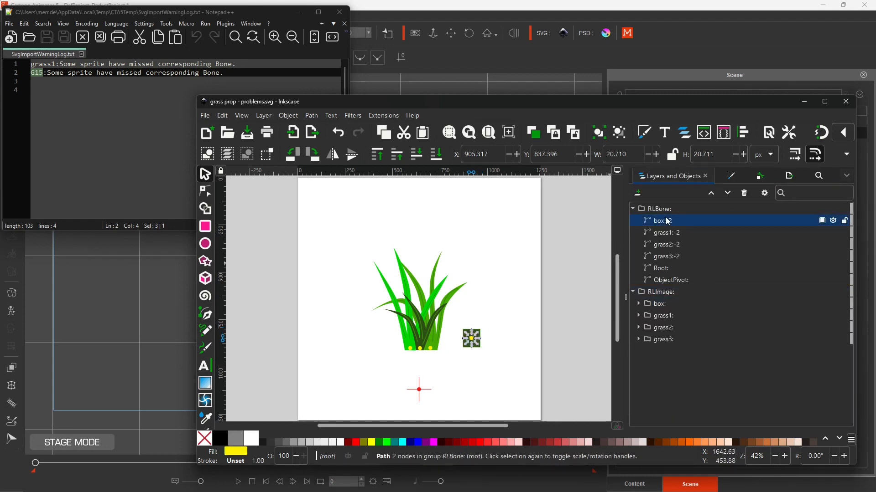
pyautogui.click(760, 179)
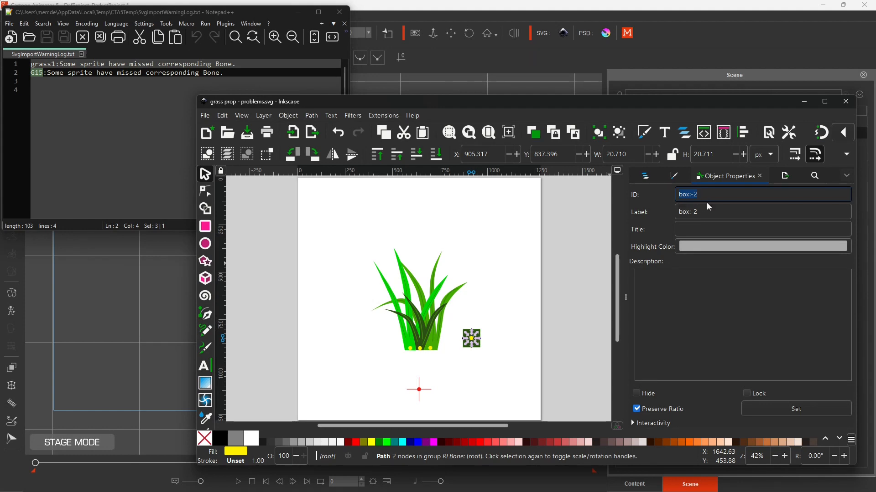
pyautogui.click(644, 177)
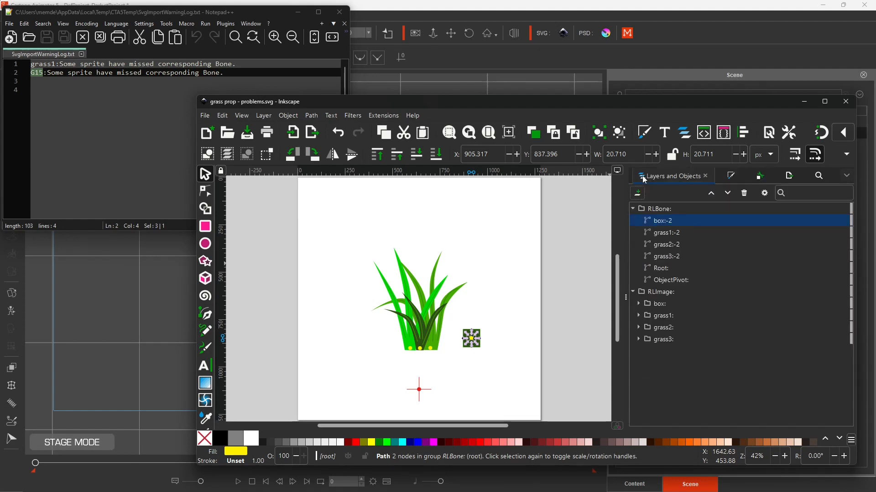
# Change the ID of the box group in RLImage to "box:" by copying its label, and save the file.
pyautogui.click(659, 304)
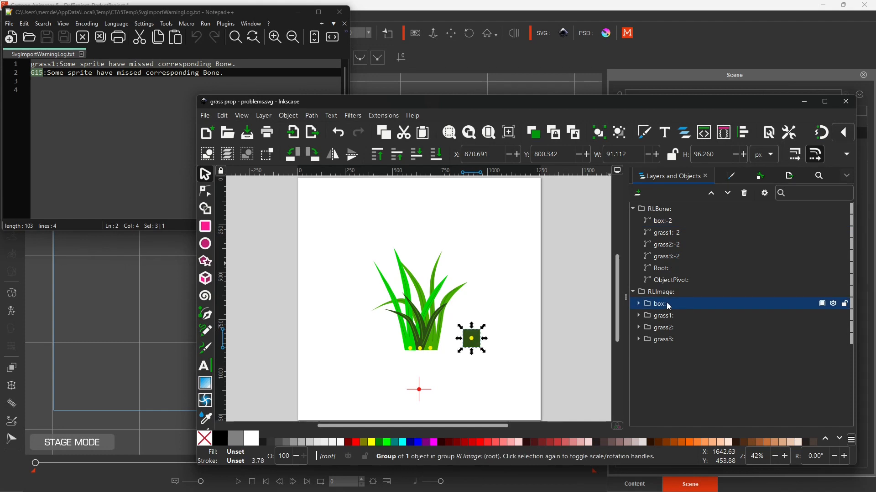
pyautogui.click(760, 179)
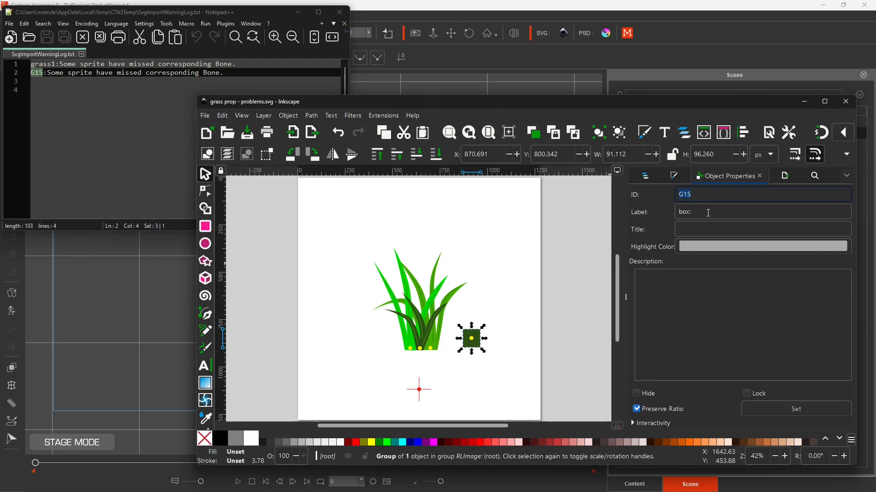
pyautogui.click(708, 213)
pyautogui.rightClick(687, 213)
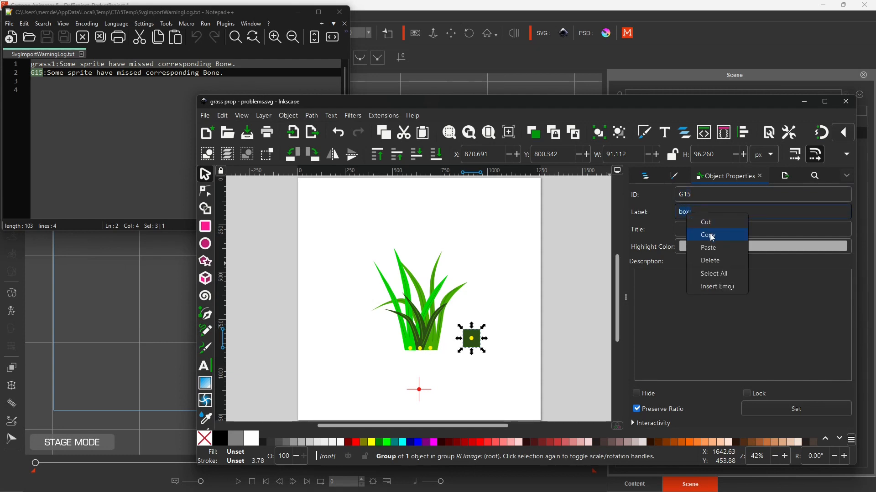
pyautogui.click(708, 235)
pyautogui.click(686, 199)
pyautogui.rightClick(687, 201)
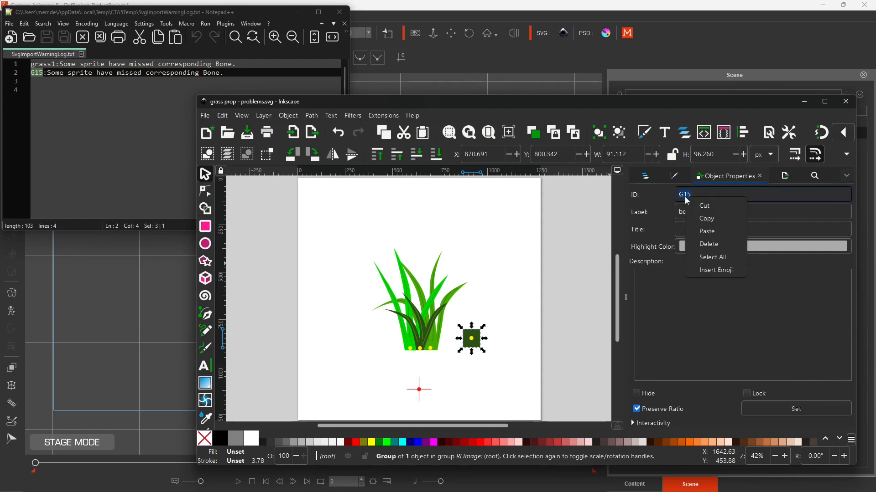
pyautogui.click(707, 232)
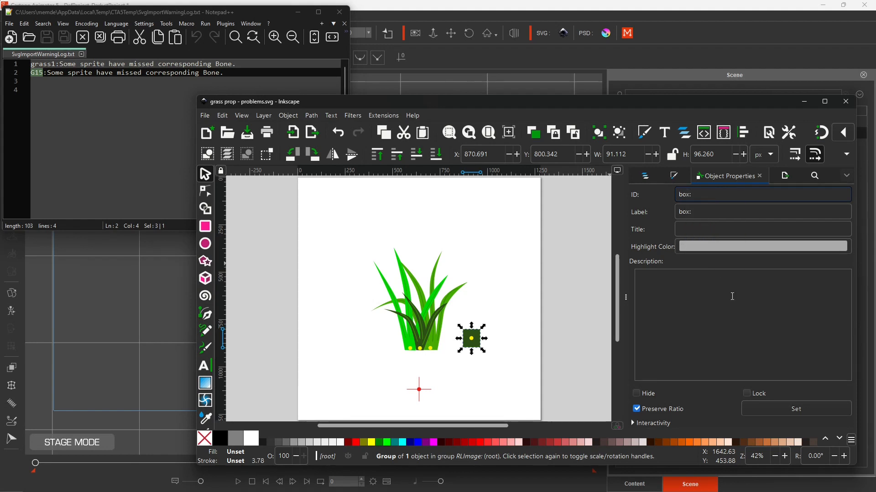
pyautogui.click(773, 409)
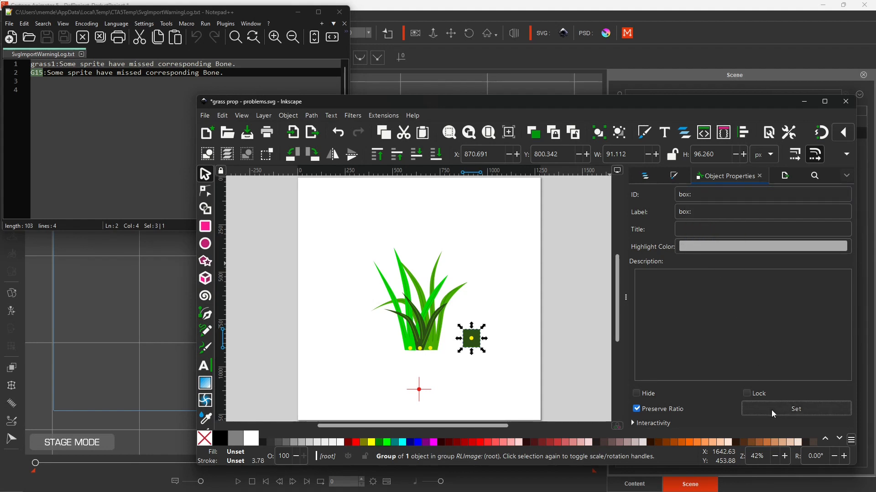
pyautogui.click(249, 137)
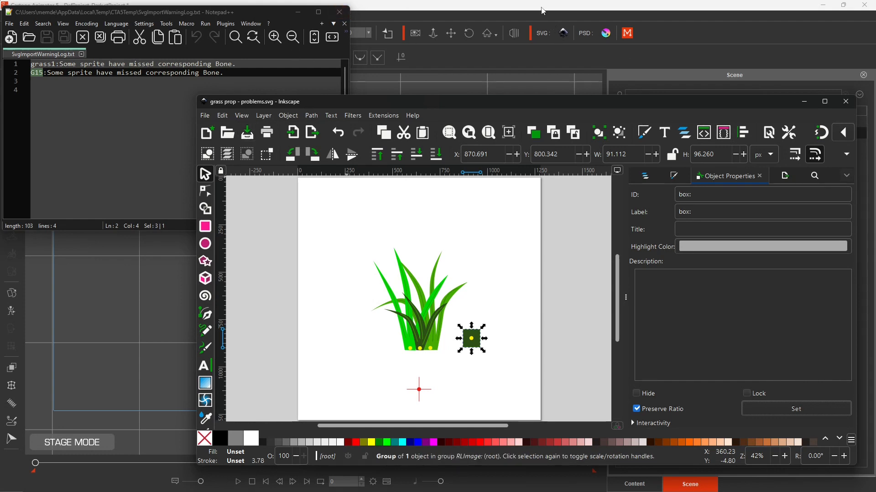
# Return to Cartoon Animator, start a new project without saving, and import "grass prop - problems.svg" again.
pyautogui.click(804, 100)
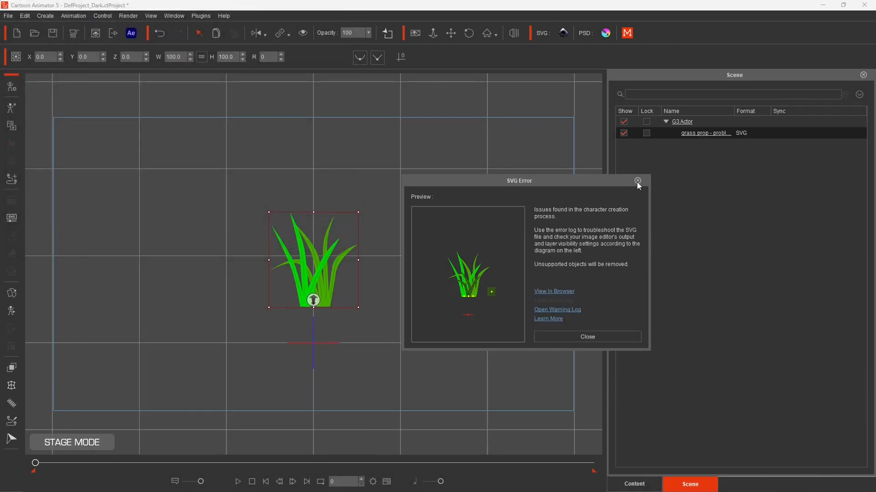
pyautogui.click(637, 181)
pyautogui.click(16, 34)
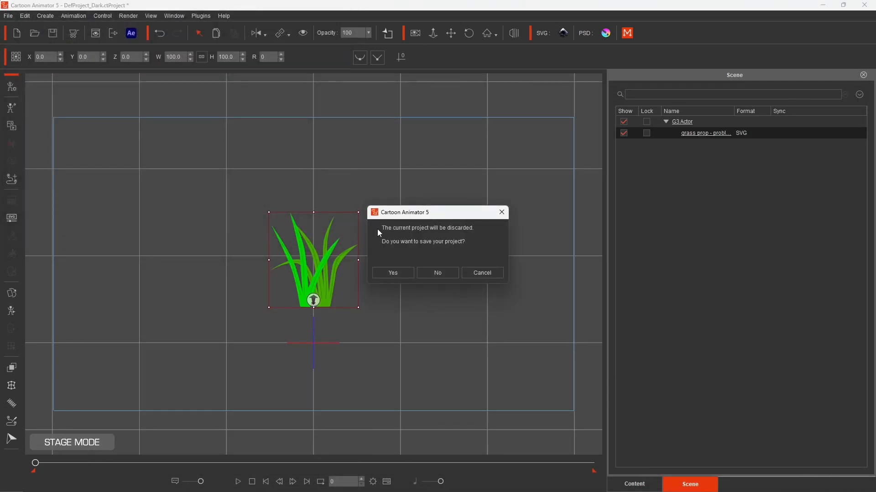
pyautogui.click(430, 275)
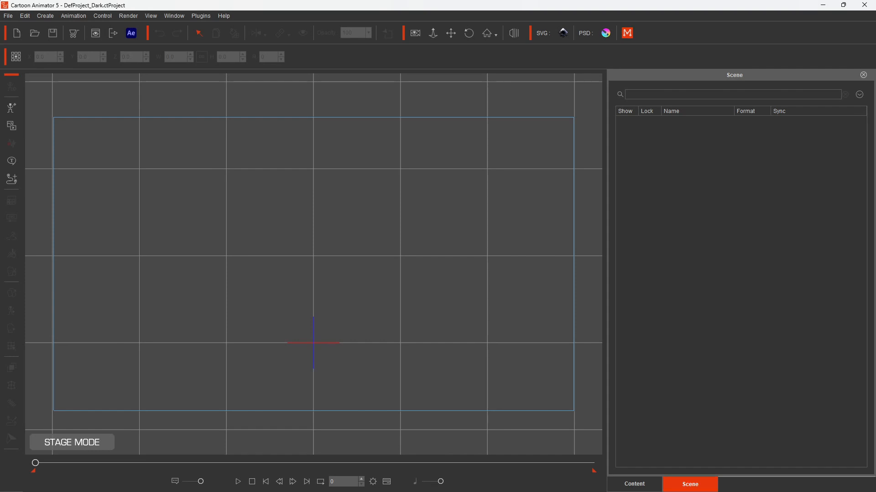
pyautogui.moveTo(365, 270); pyautogui.dragTo(351, 264)
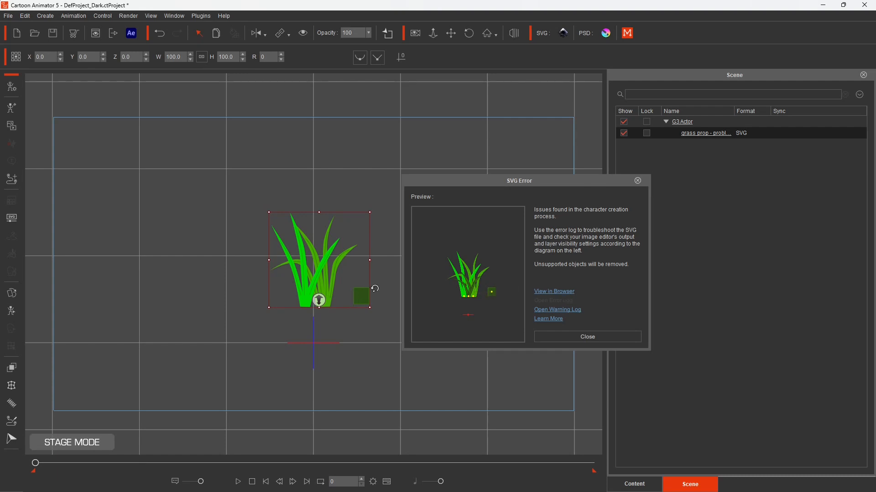
# Open the new warning log and search the object properties in Inkscape for grass1.
pyautogui.click(559, 309)
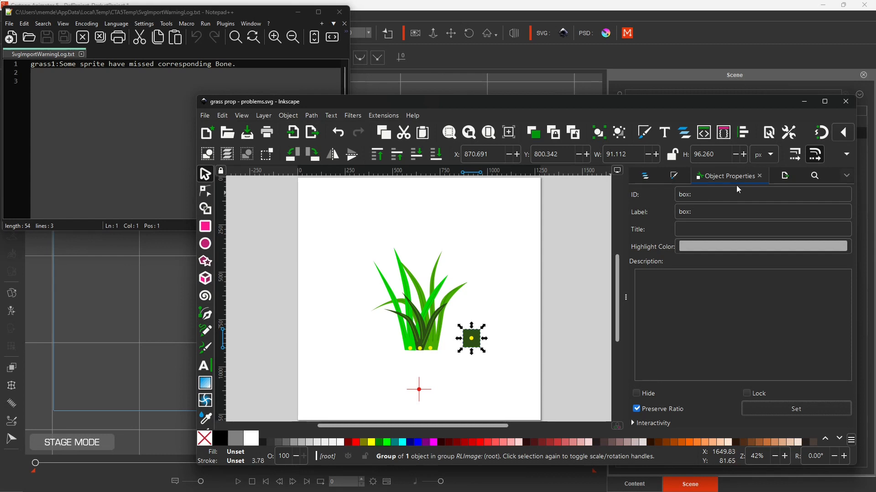
pyautogui.click(815, 175)
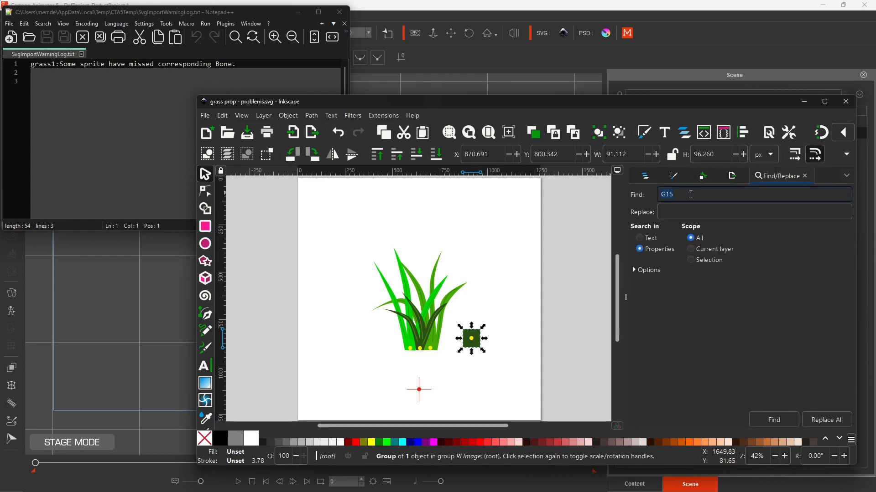
pyautogui.write('grass1')
pyautogui.click(772, 420)
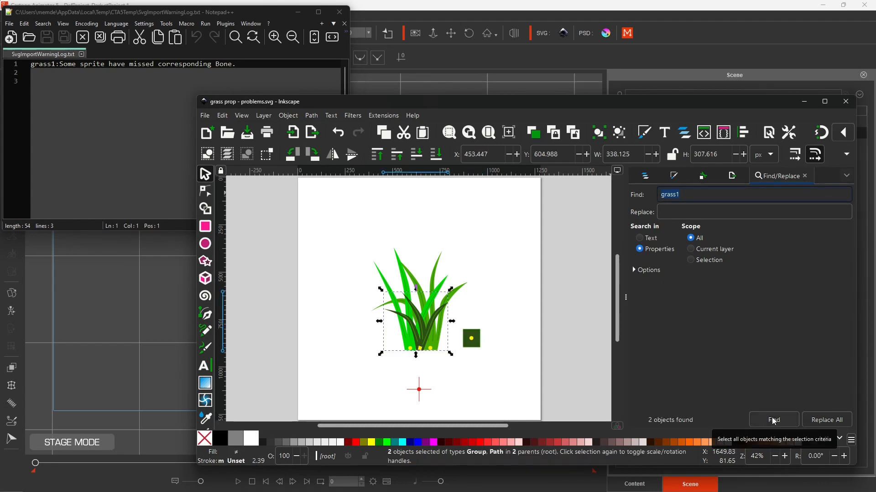
# Select the grass1:-2 bone marker in the RLBone group and check its object ID against its label.
pyautogui.click(645, 176)
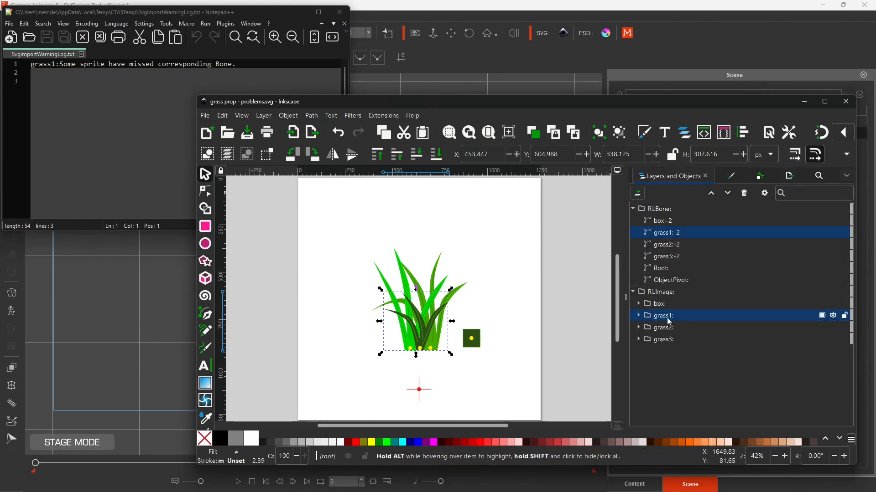
pyautogui.click(671, 237)
pyautogui.click(760, 176)
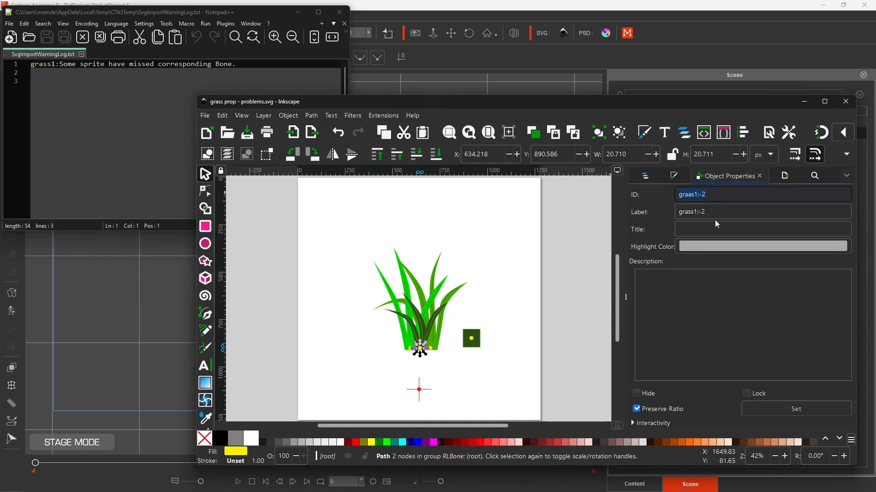
pyautogui.click(651, 181)
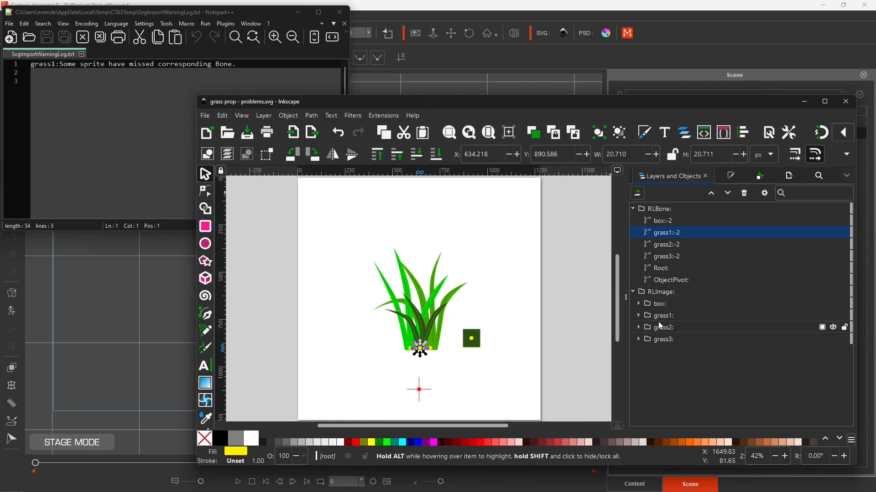
# Correct the ID of the grass1 bone marker in RLBone to "grass1:-2" and save the file.
pyautogui.click(760, 176)
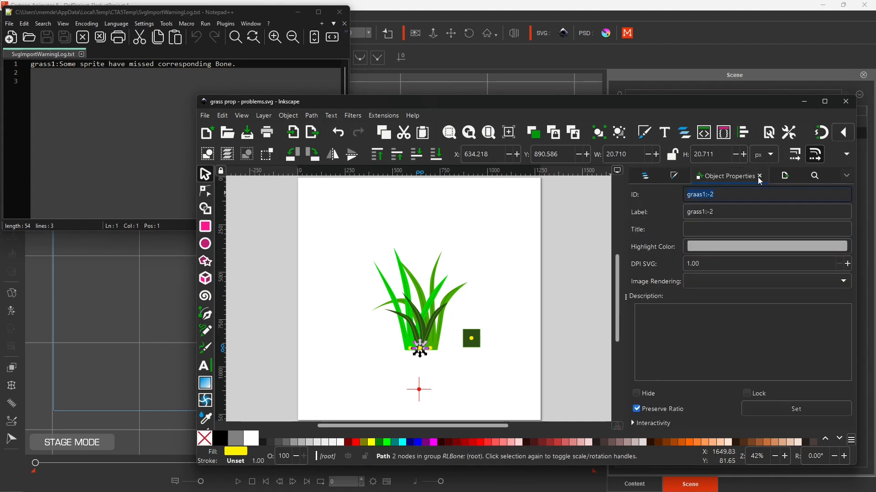
pyautogui.click(694, 195)
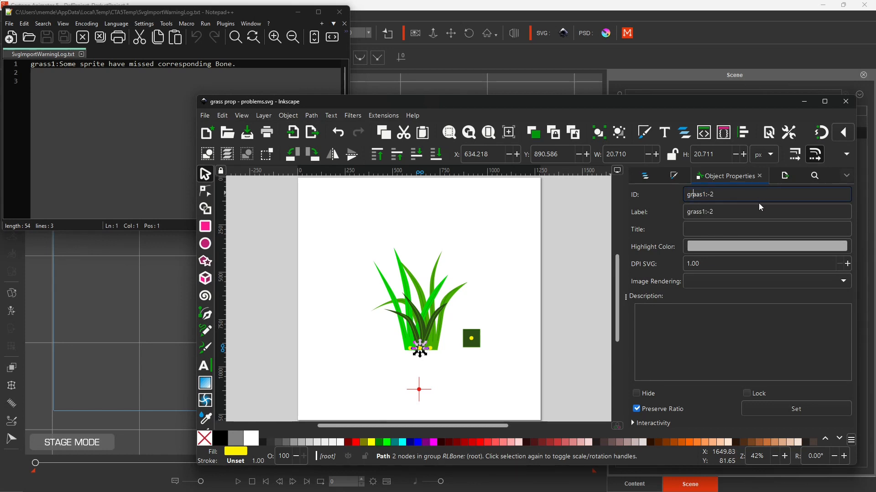
pyautogui.write('ass')
pyautogui.press('Delete')
pyautogui.press('Delete')
pyautogui.press('Delete')
pyautogui.click(800, 406)
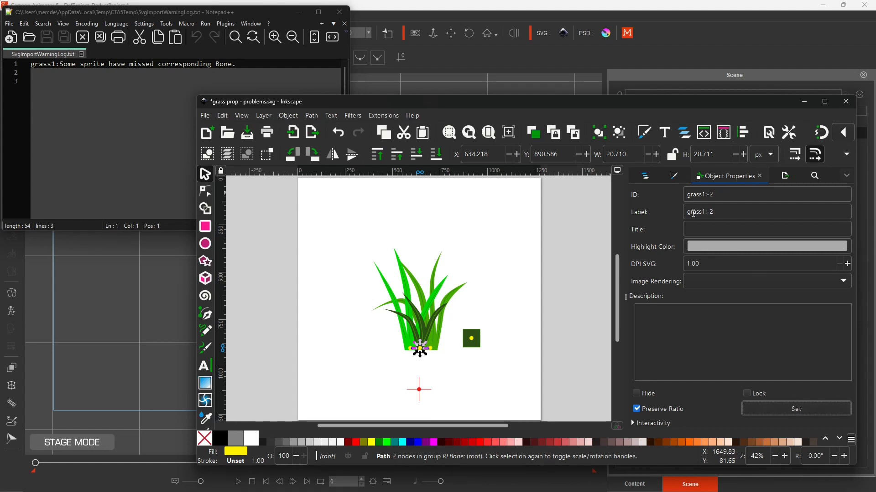
pyautogui.click(644, 176)
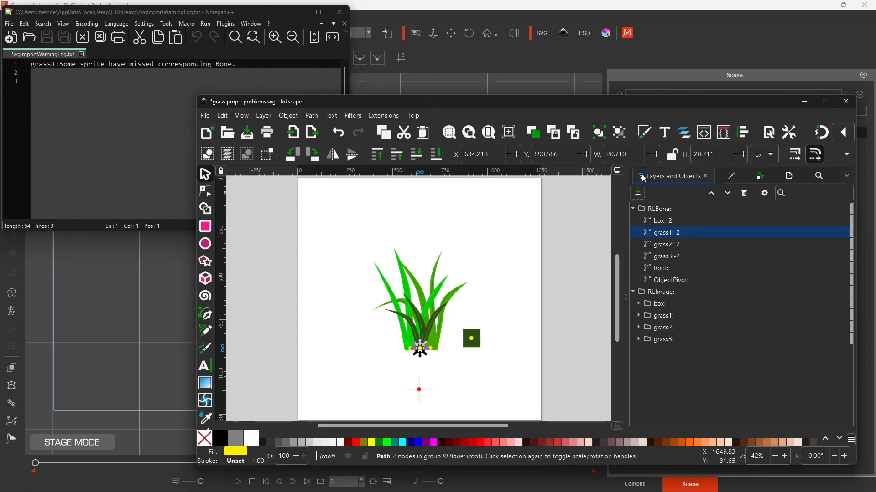
pyautogui.click(248, 134)
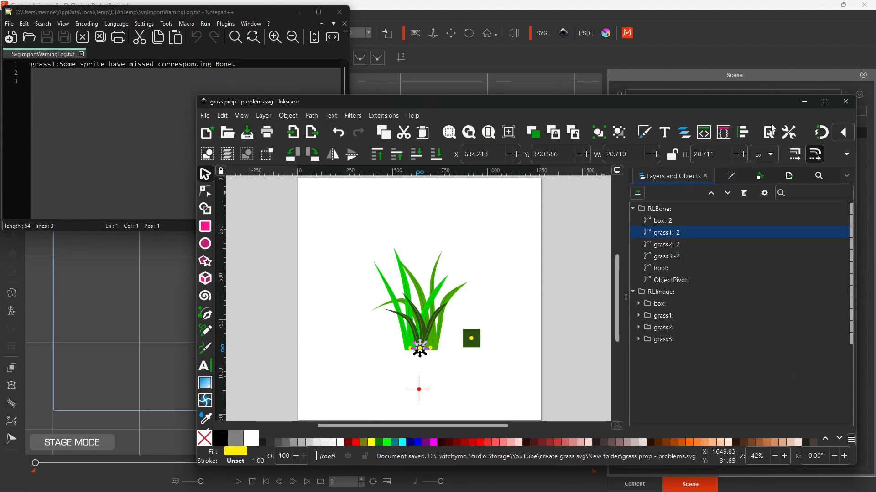
# Return to Cartoon Animator, closing the warning log and the SVG Error report.
pyautogui.click(804, 102)
pyautogui.click(339, 12)
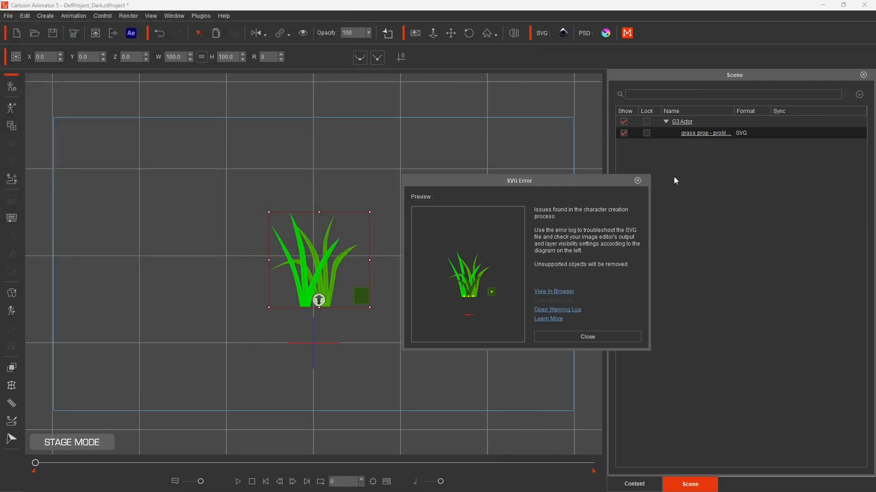
pyautogui.click(637, 180)
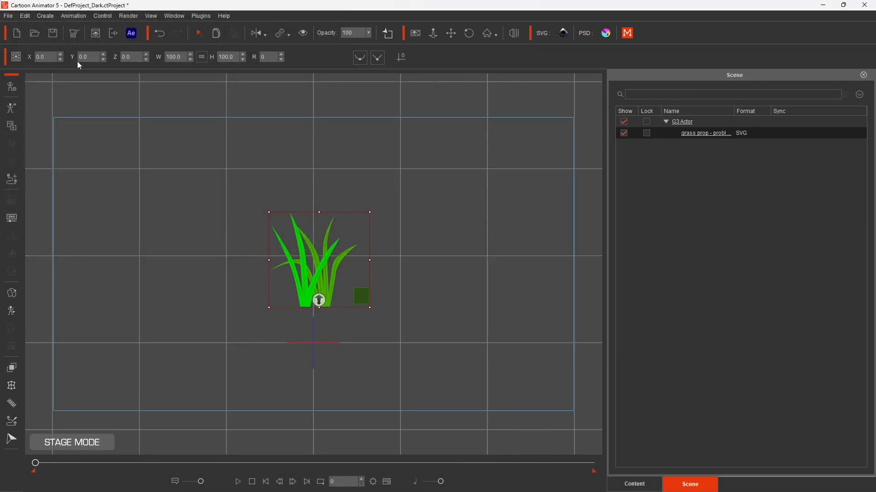
# Start a new project without saving and import the corrected "grass prop - problems.svg" again to check it in Composer mode.
pyautogui.click(15, 37)
pyautogui.click(430, 272)
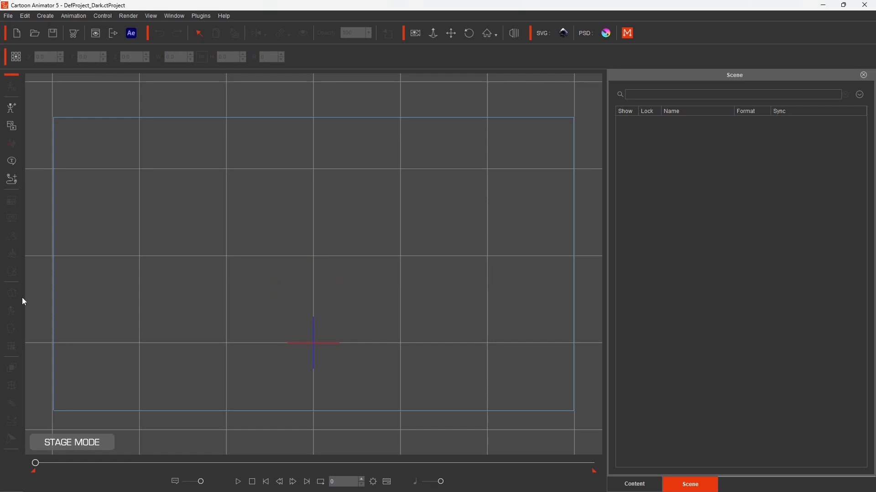
pyautogui.moveTo(332, 292); pyautogui.dragTo(327, 283)
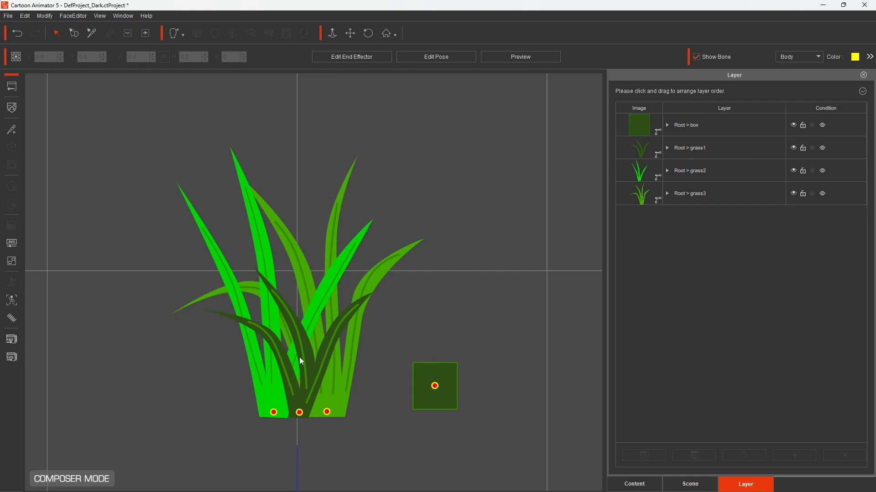
pyautogui.click(11, 87)
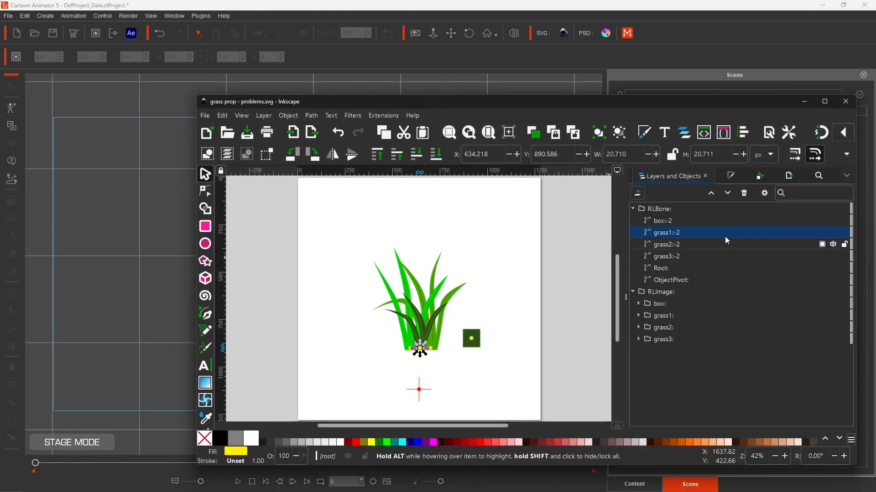
# Switch to Inkscape and open Find/Replace.
pyautogui.click(820, 175)
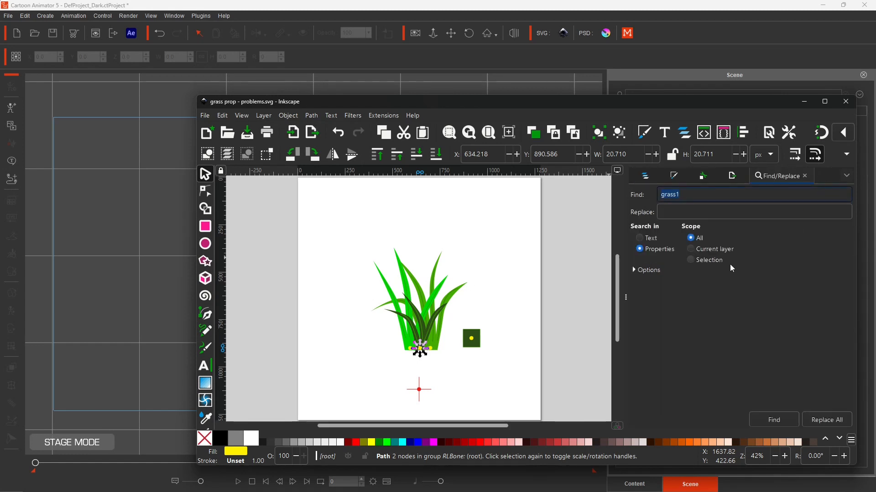